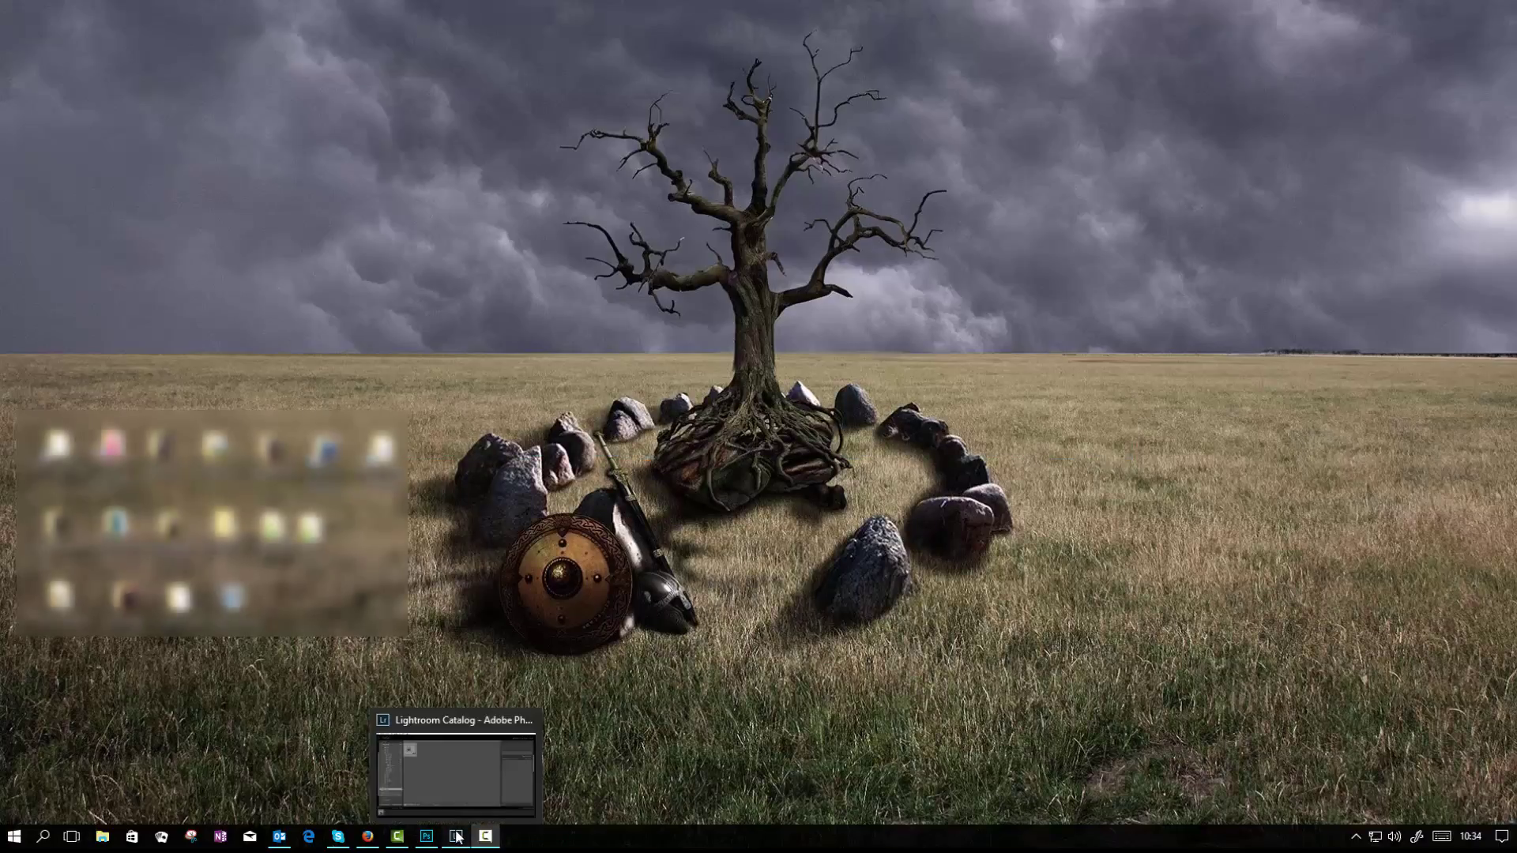
Restore the Lightroom catalog window from the taskbar to show the Lumix folder's spider photo
{"action": "left_click", "coordinate": [456, 834]}
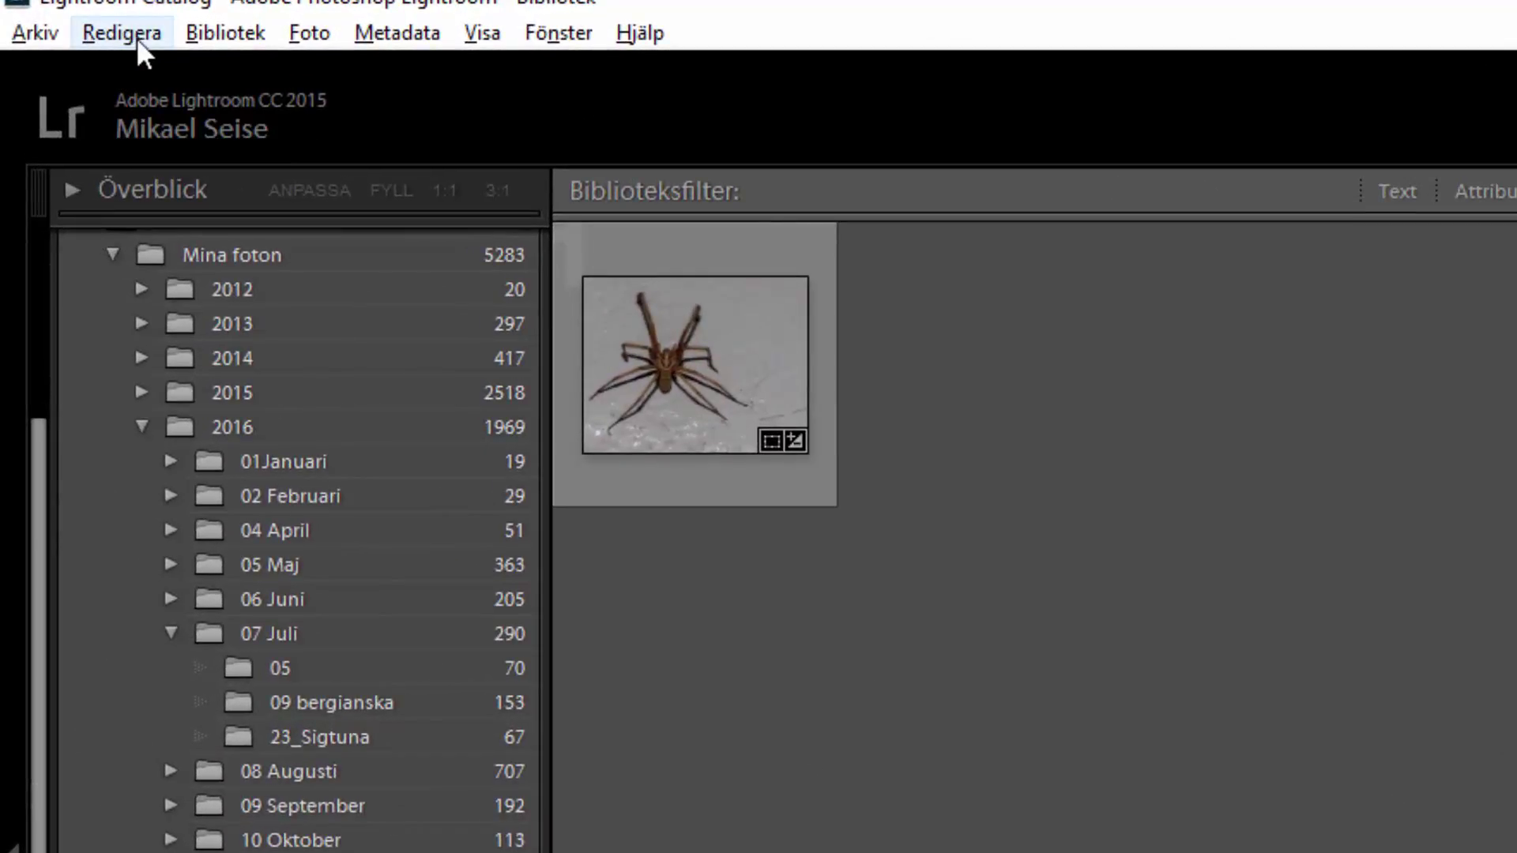
Open Redigera vattenstämplar (Edit Watermarks) from the Redigera menu, showing the default Copyright text watermark
{"action": "left_click", "coordinate": [136, 36]}
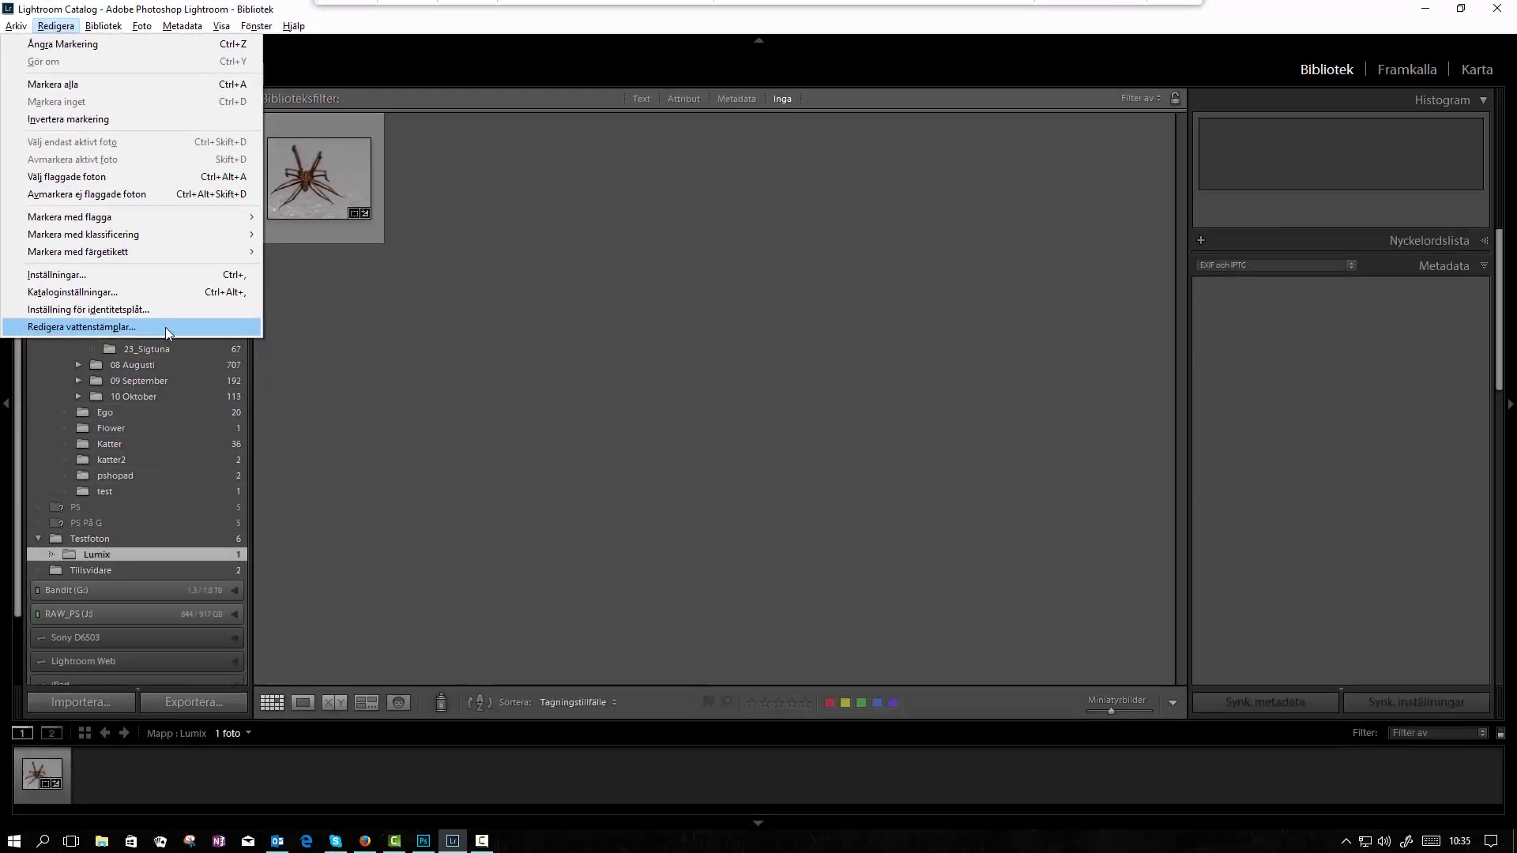
{"action": "left_click", "coordinate": [360, 689]}
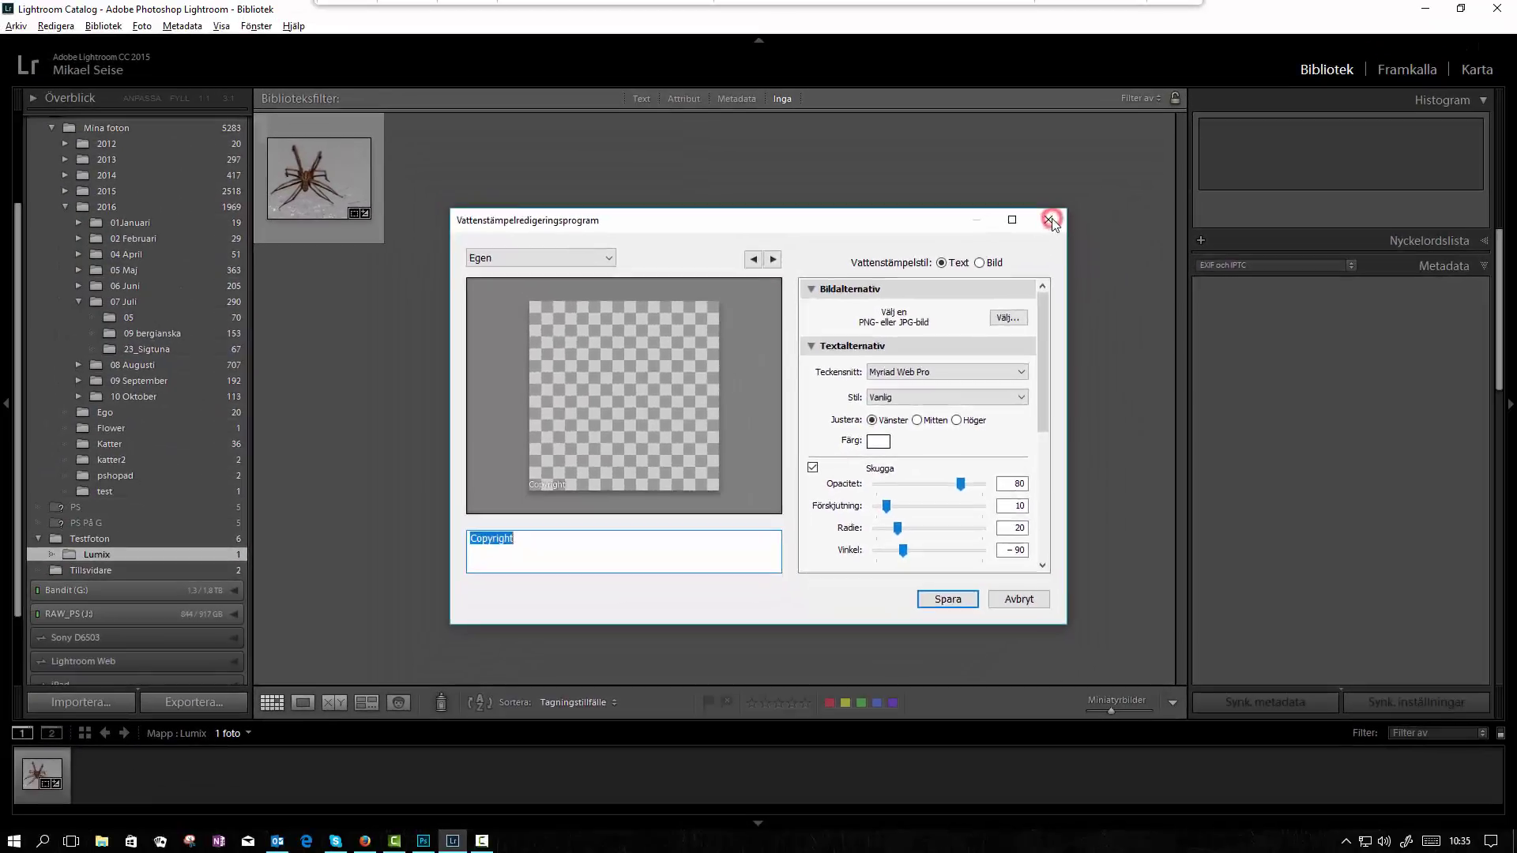
Close the watermark editor, select the spider photo and open its Export dialog
{"action": "left_click", "coordinate": [1307, 64]}
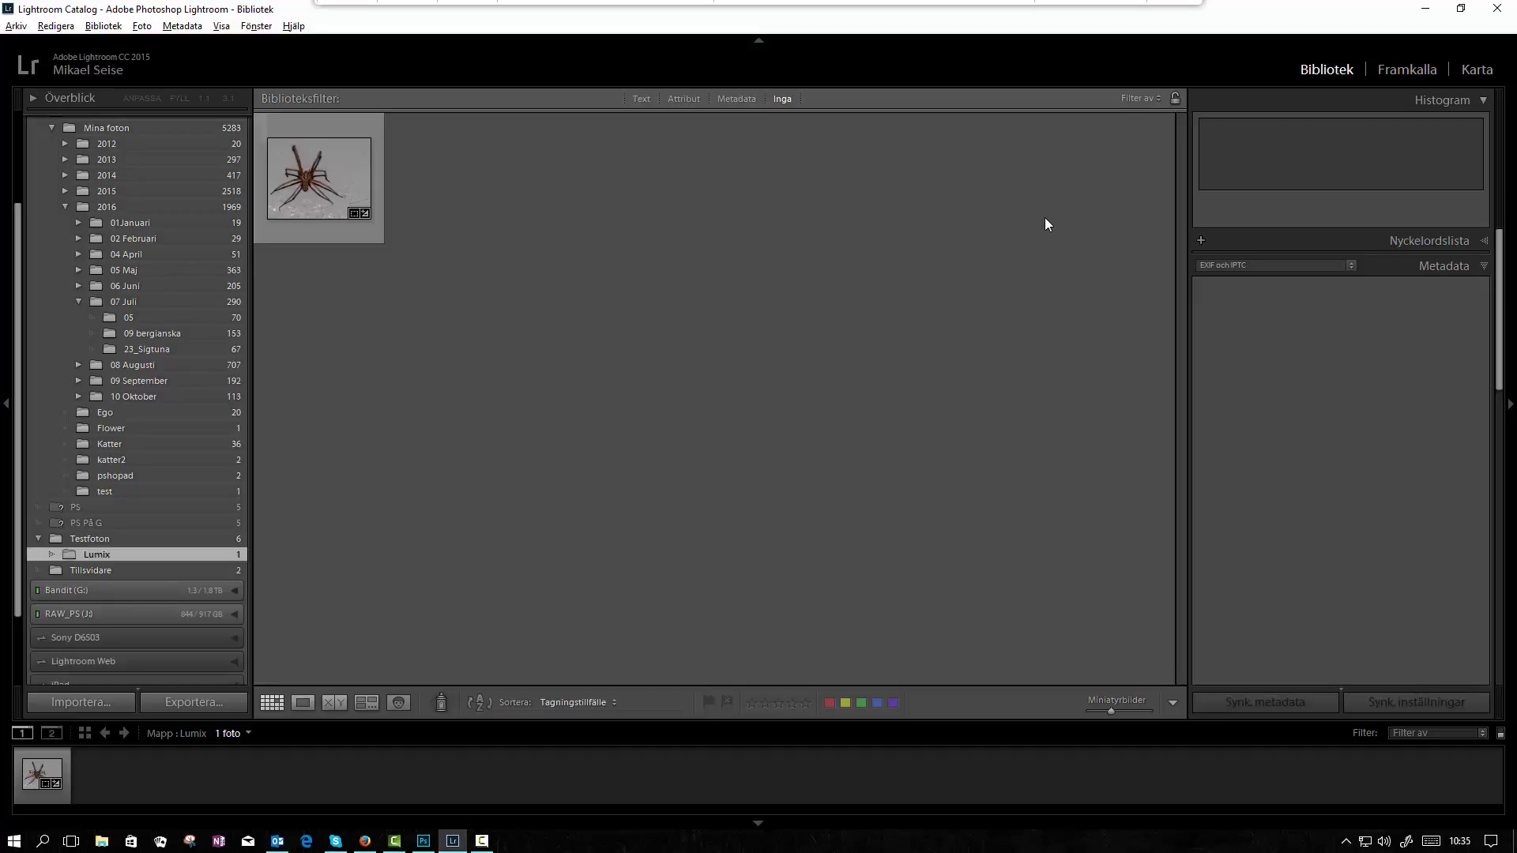
{"action": "left_click", "coordinate": [333, 241]}
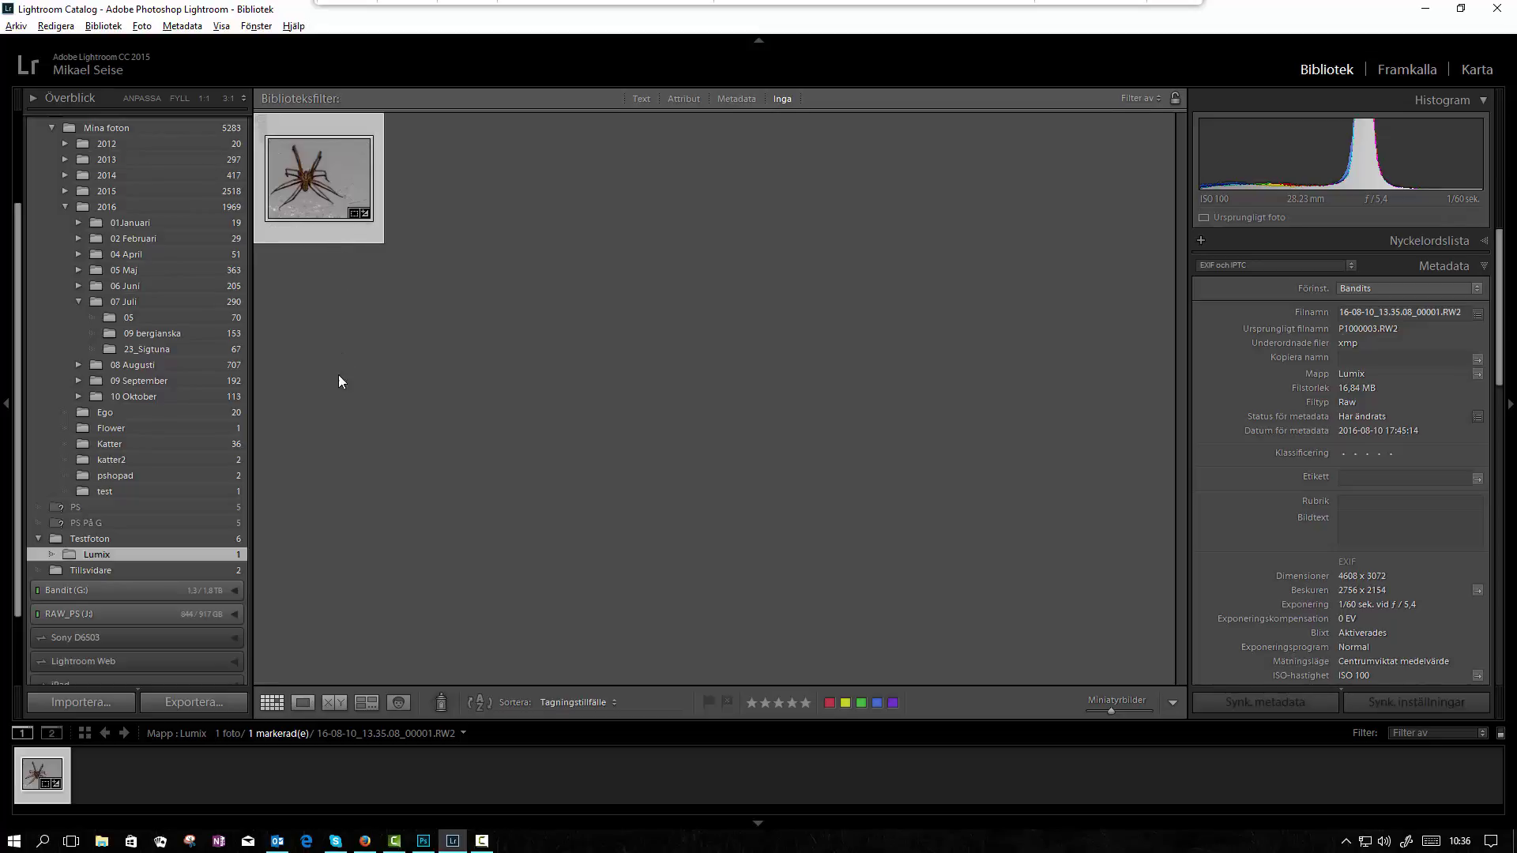
{"action": "left_click", "coordinate": [230, 703]}
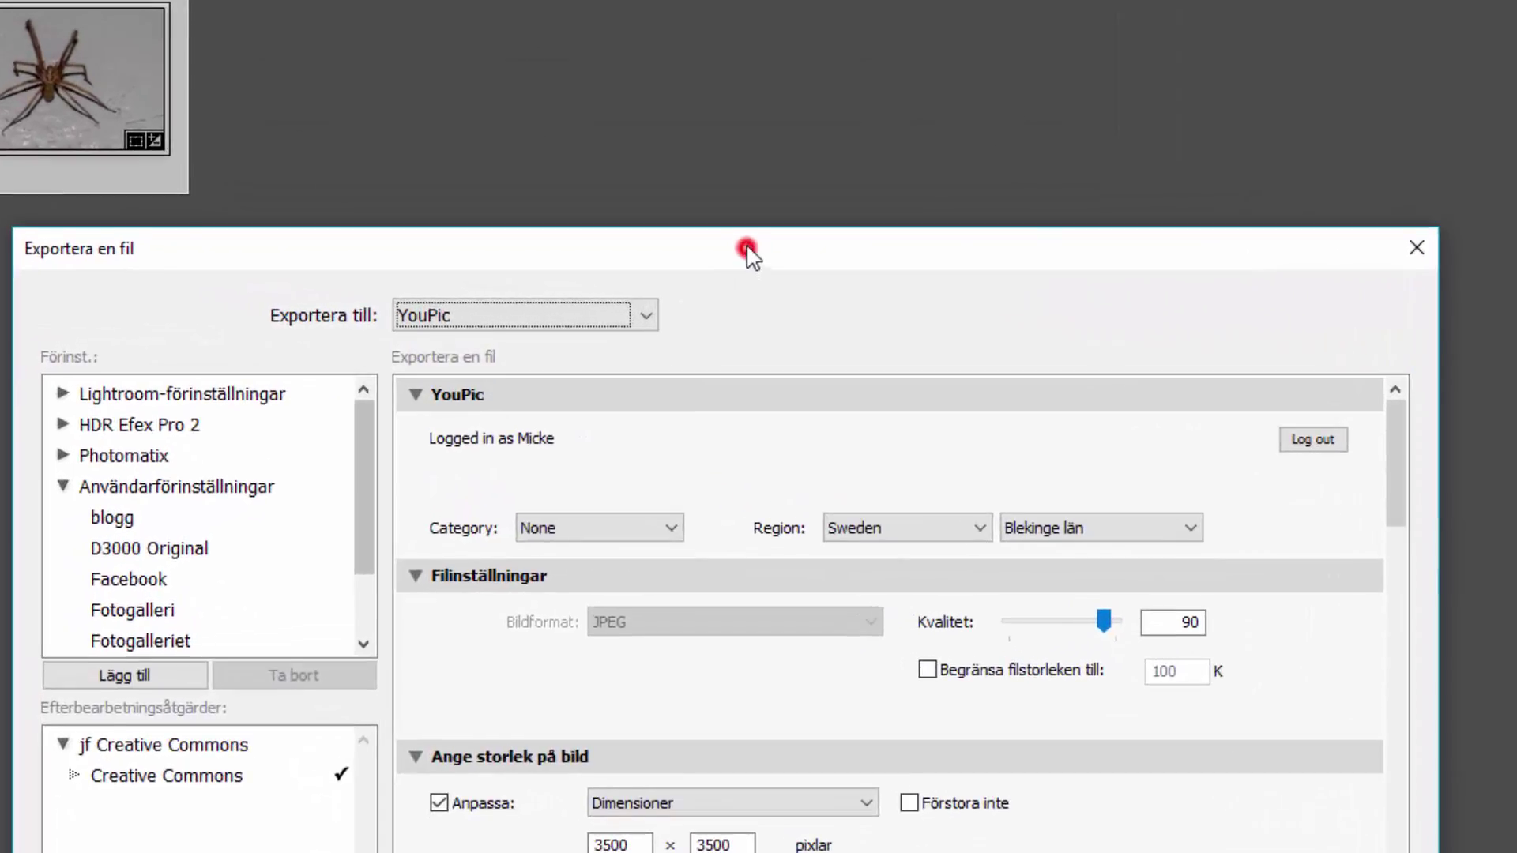
Change the export destination from YouPic to Hårddisk (hard disk)
{"action": "left_click_drag", "start_coordinate": [747, 251], "coordinate": [759, 63]}
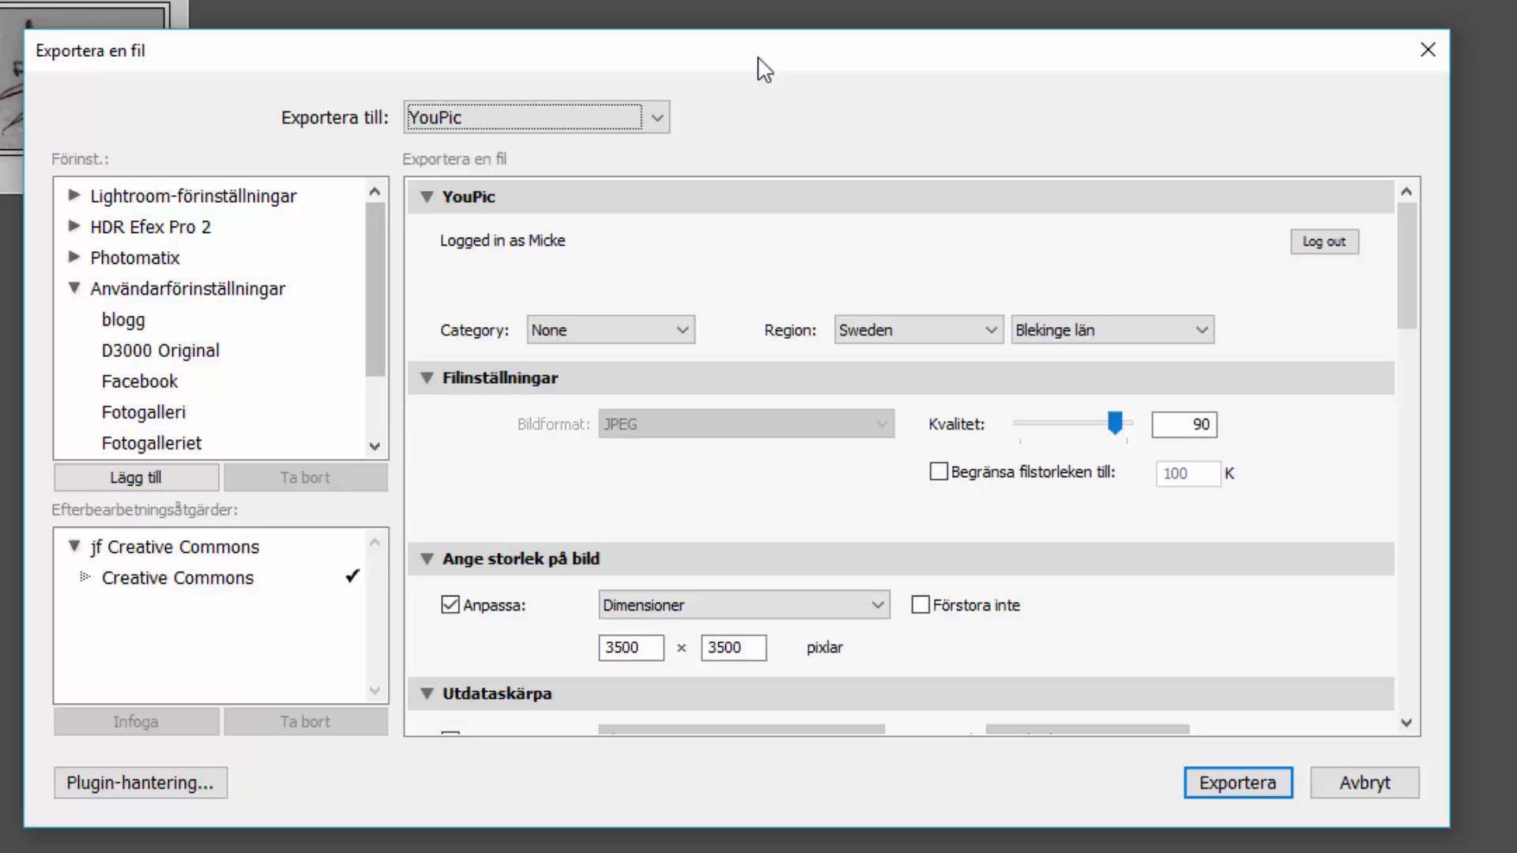
{"action": "left_click", "coordinate": [660, 118]}
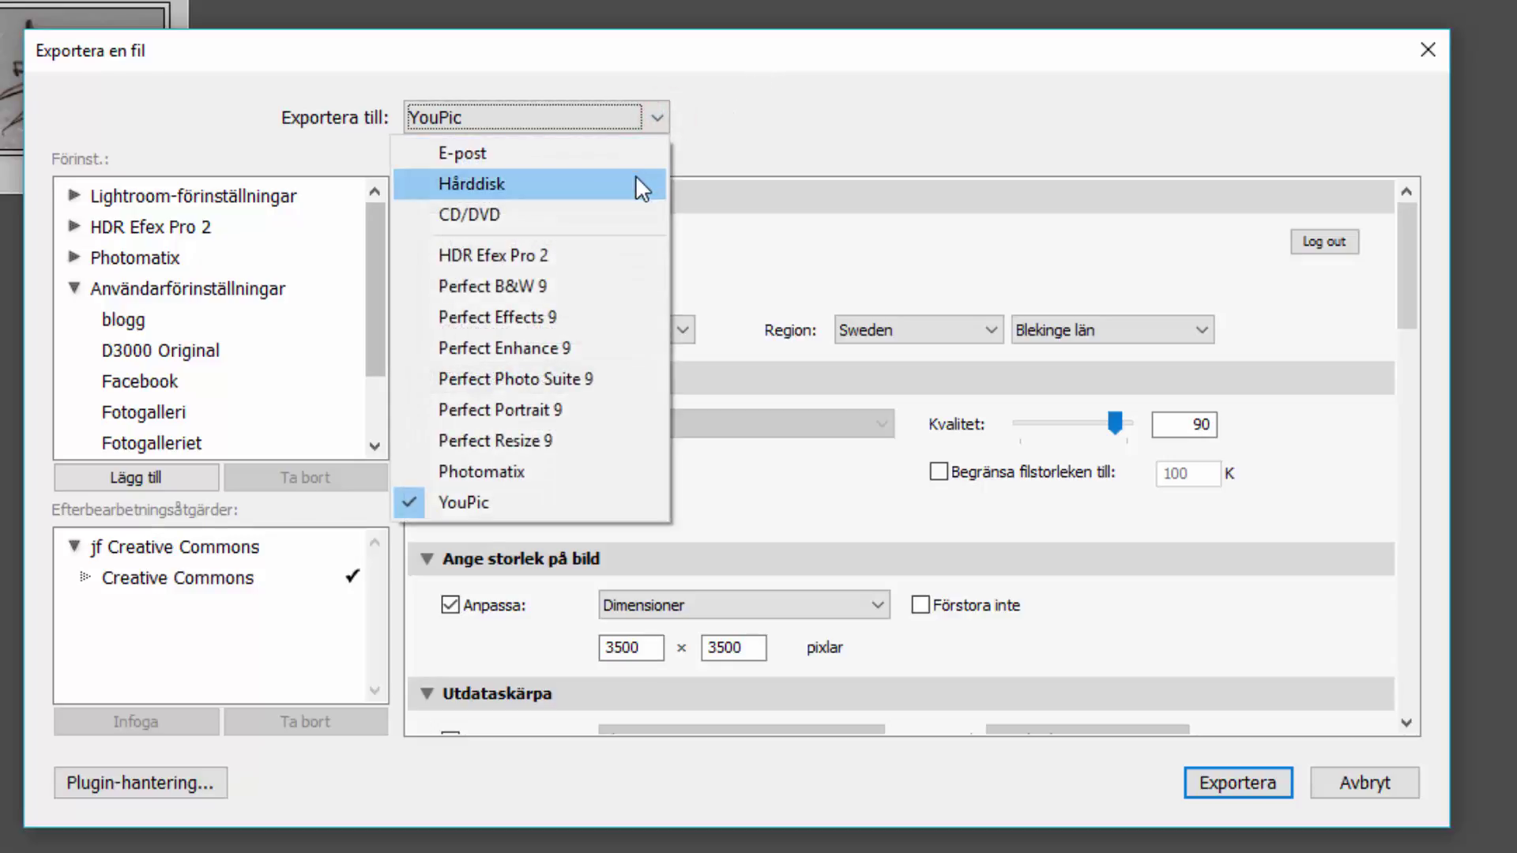
{"action": "left_click", "coordinate": [636, 178]}
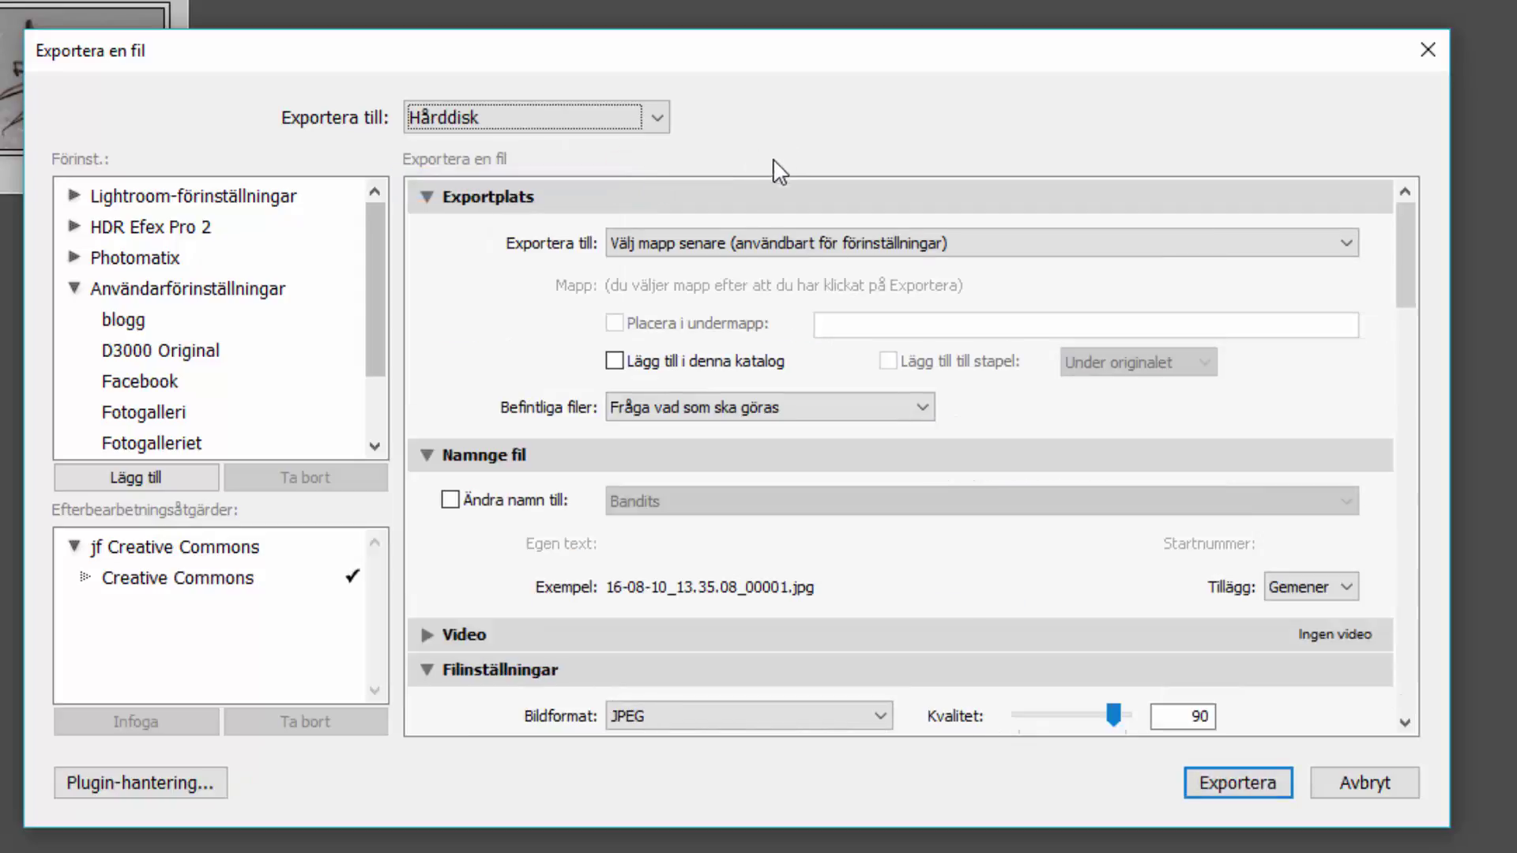
Expand the Vattenstämplar section and tick Vattenstämpel to enable the simple copyright watermark
{"action": "scroll", "coordinate": [613, 381], "scroll_direction": "down", "scroll_amount": 10}
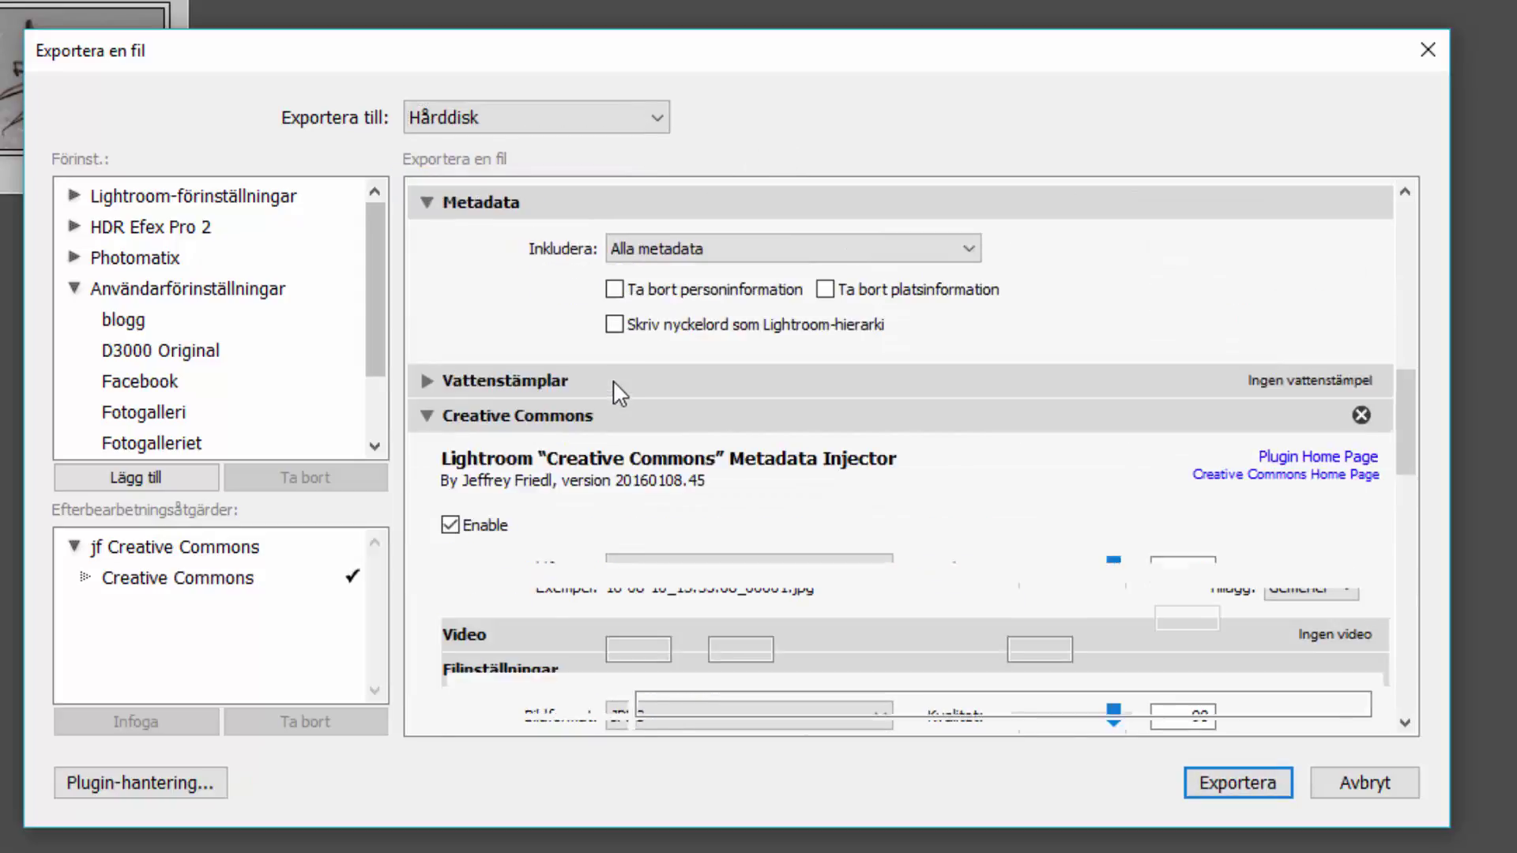
{"action": "scroll", "coordinate": [613, 381], "scroll_direction": "down", "scroll_amount": 5}
{"action": "scroll", "coordinate": [613, 381], "scroll_direction": "up", "scroll_amount": 10}
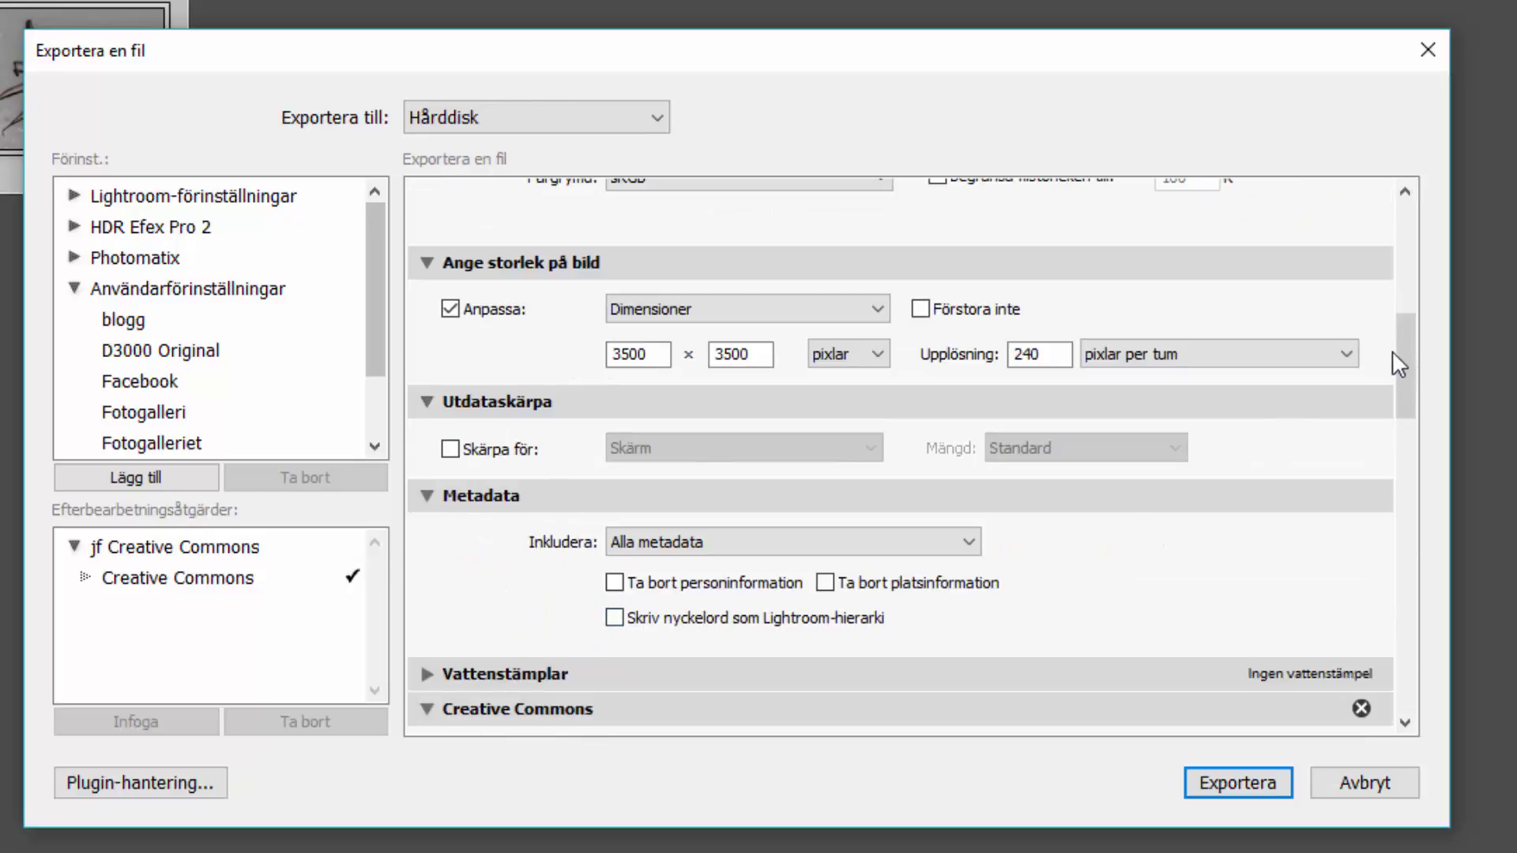
{"action": "left_click_drag", "start_coordinate": [1402, 362], "coordinate": [1401, 399]}
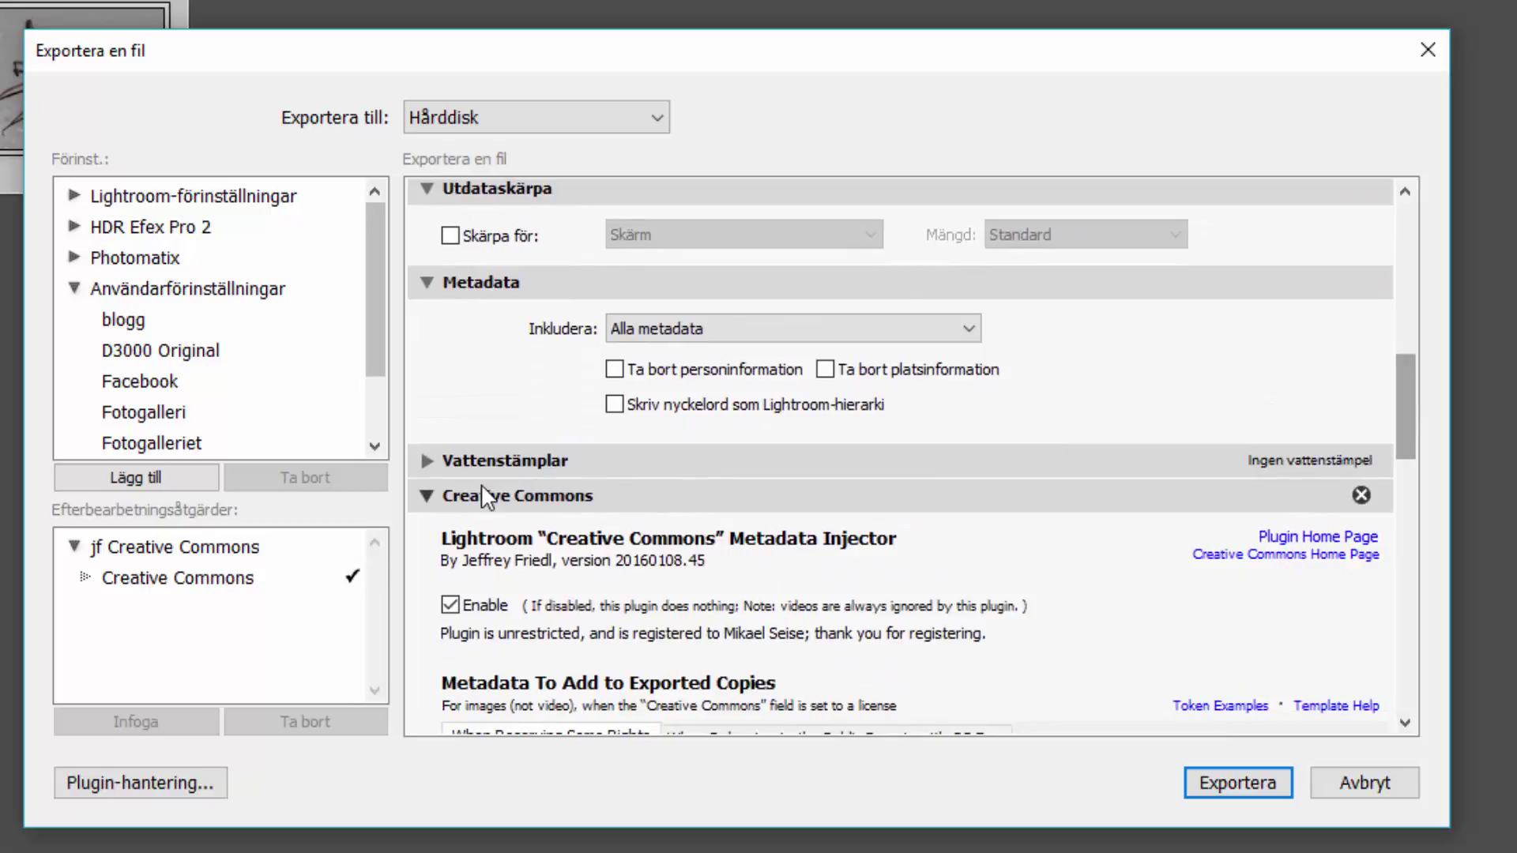
{"action": "left_click", "coordinate": [425, 460]}
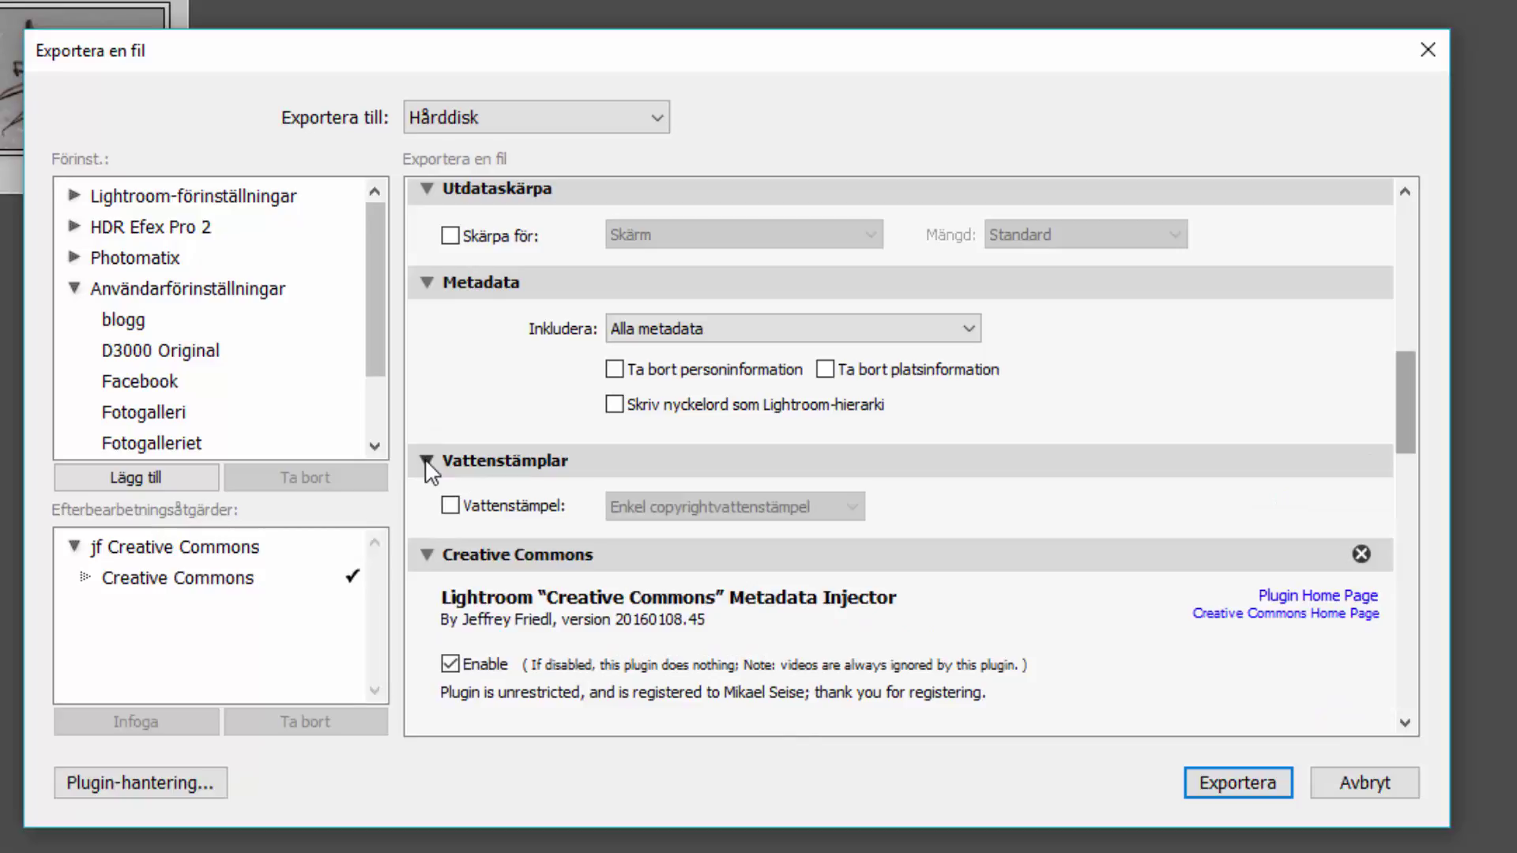
{"action": "left_click", "coordinate": [450, 506]}
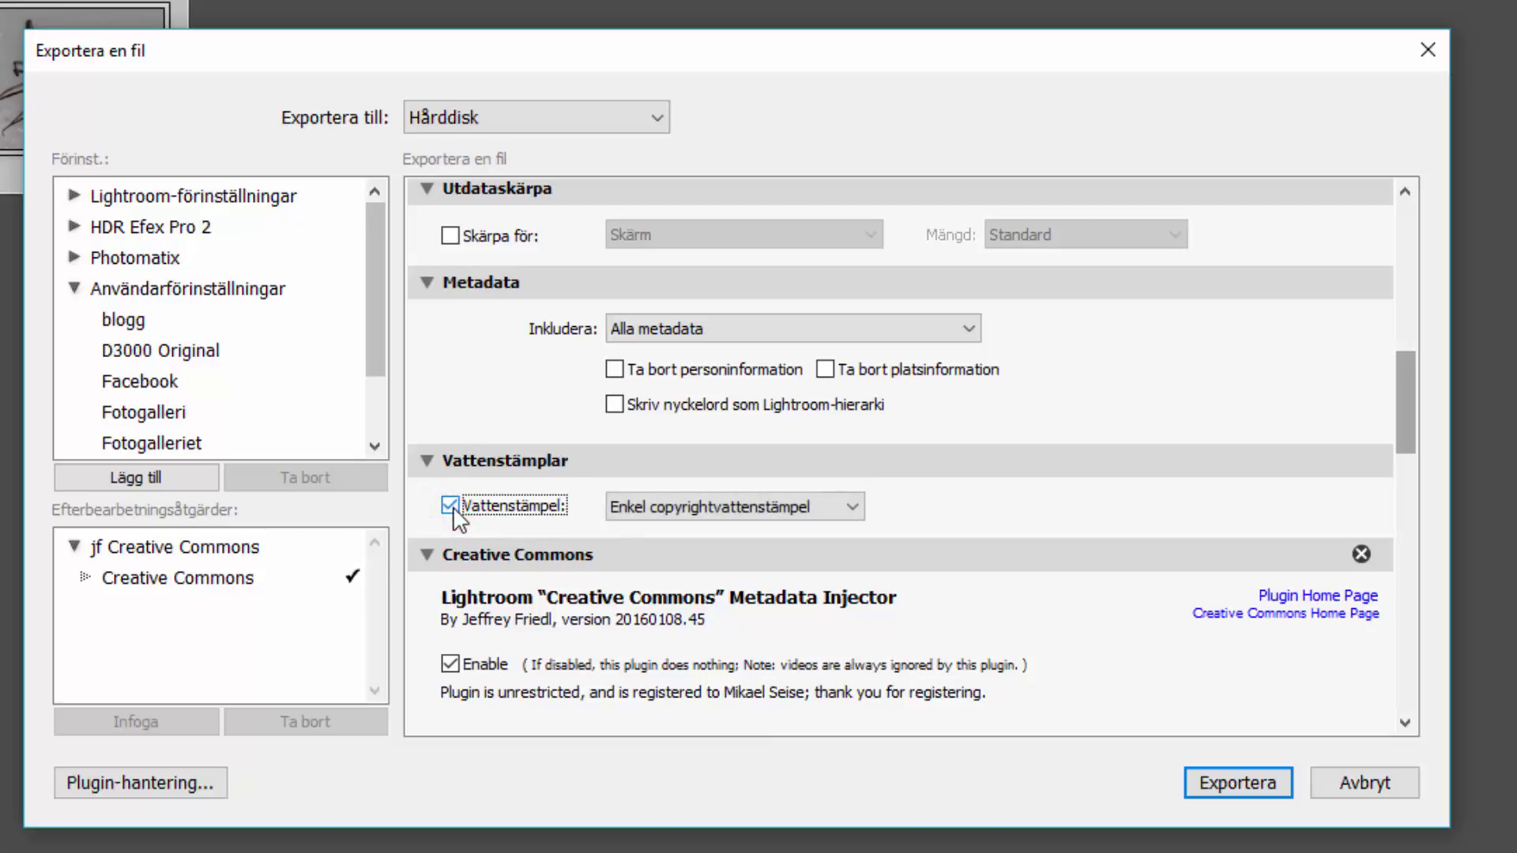
Choose Redigera vattenstämplar from the export's Vattenstämpel dropdown and move the editor up-left
{"action": "left_click", "coordinate": [855, 506]}
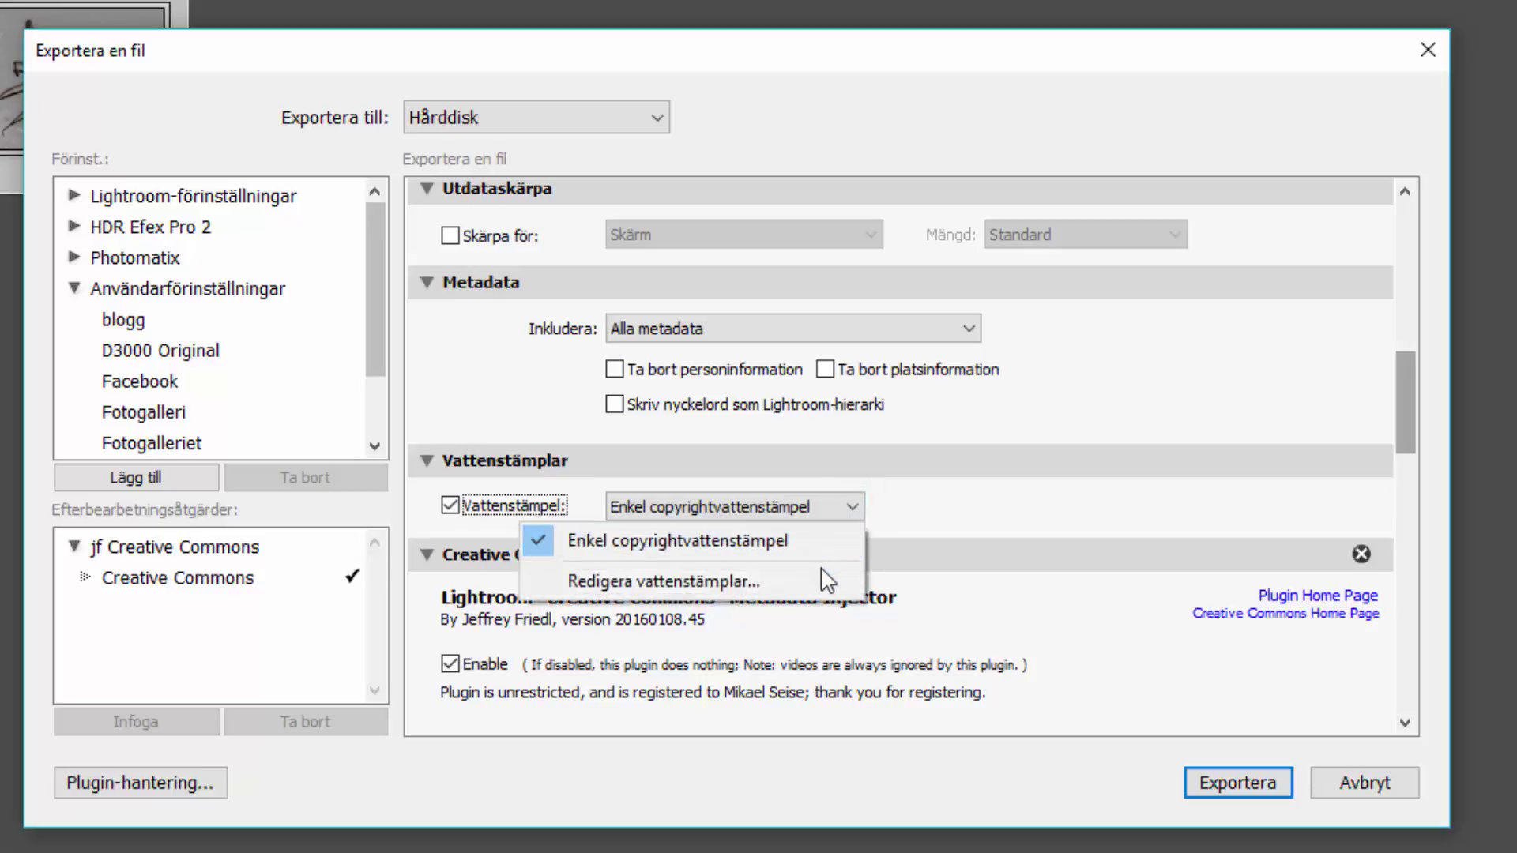
{"action": "left_click", "coordinate": [818, 581]}
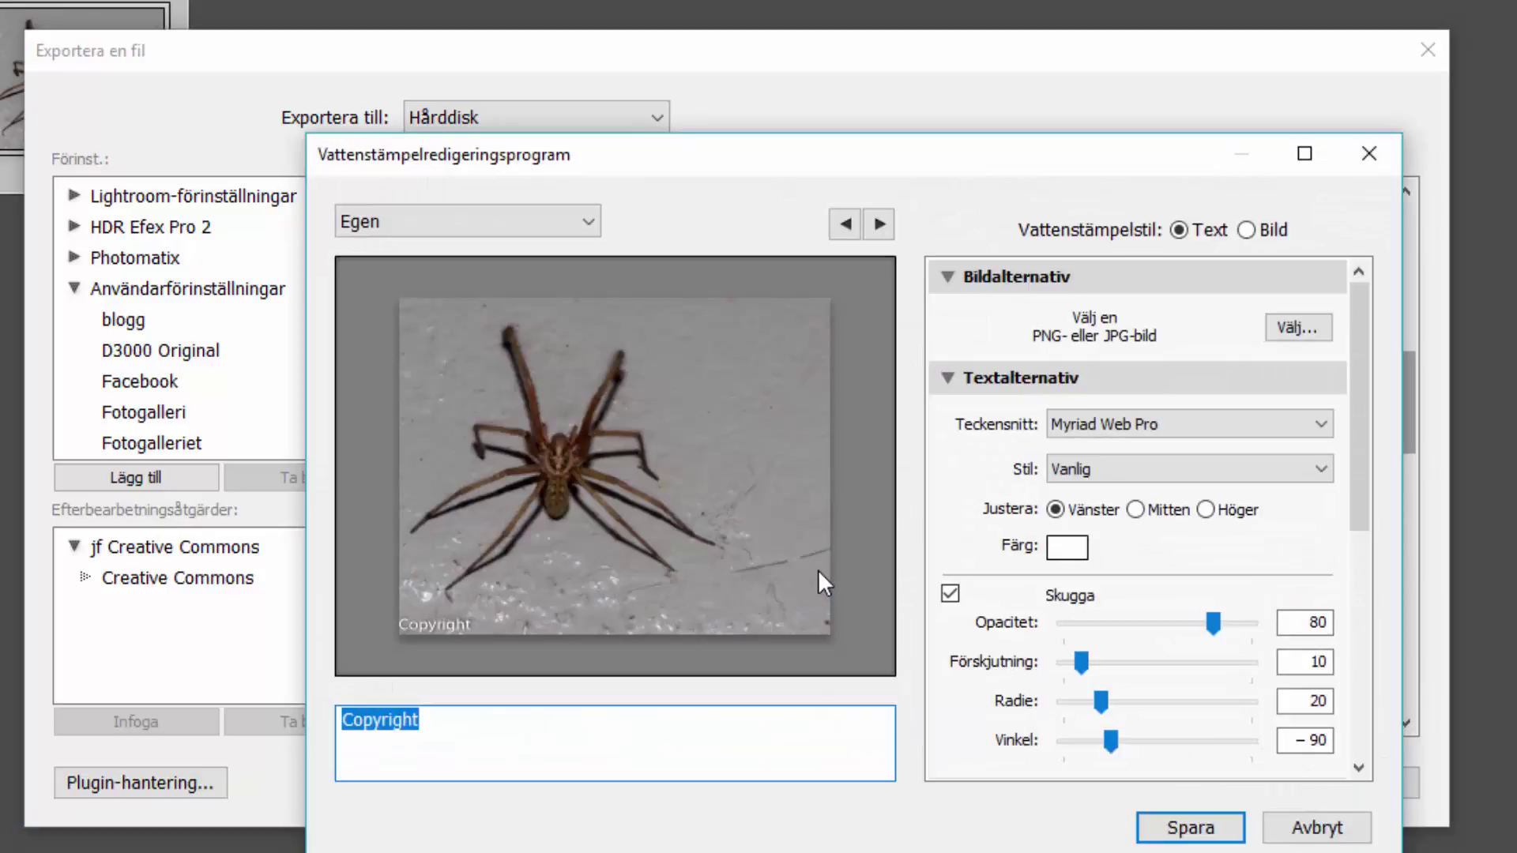
{"action": "left_click_drag", "start_coordinate": [814, 156], "coordinate": [646, 71]}
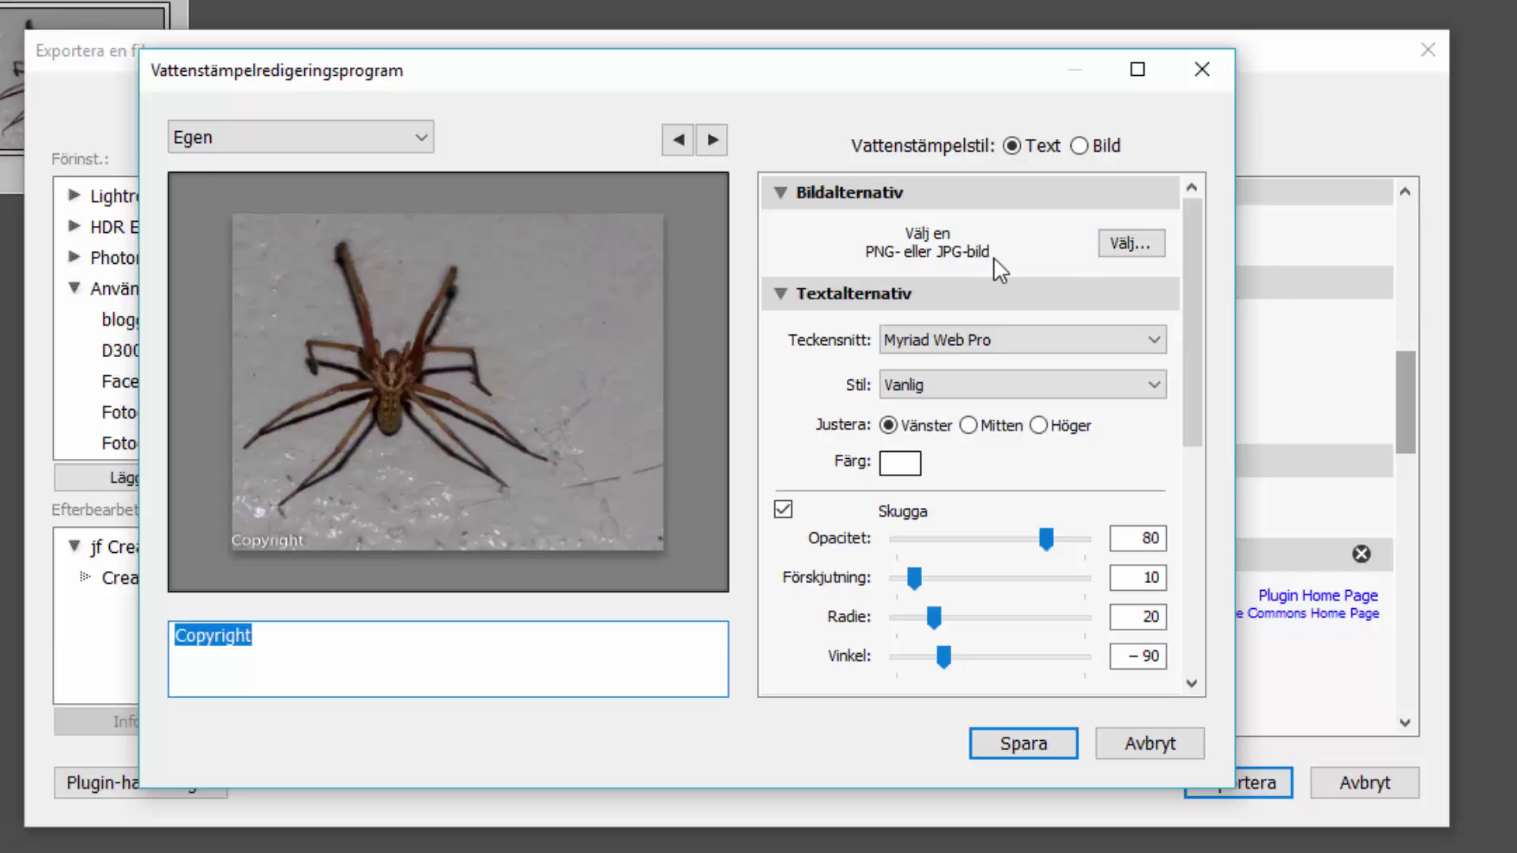
Use Skrivbord > Tillsvidare > ikon.png as an image watermark and enlarge it on the photo
{"action": "left_click", "coordinate": [1112, 245]}
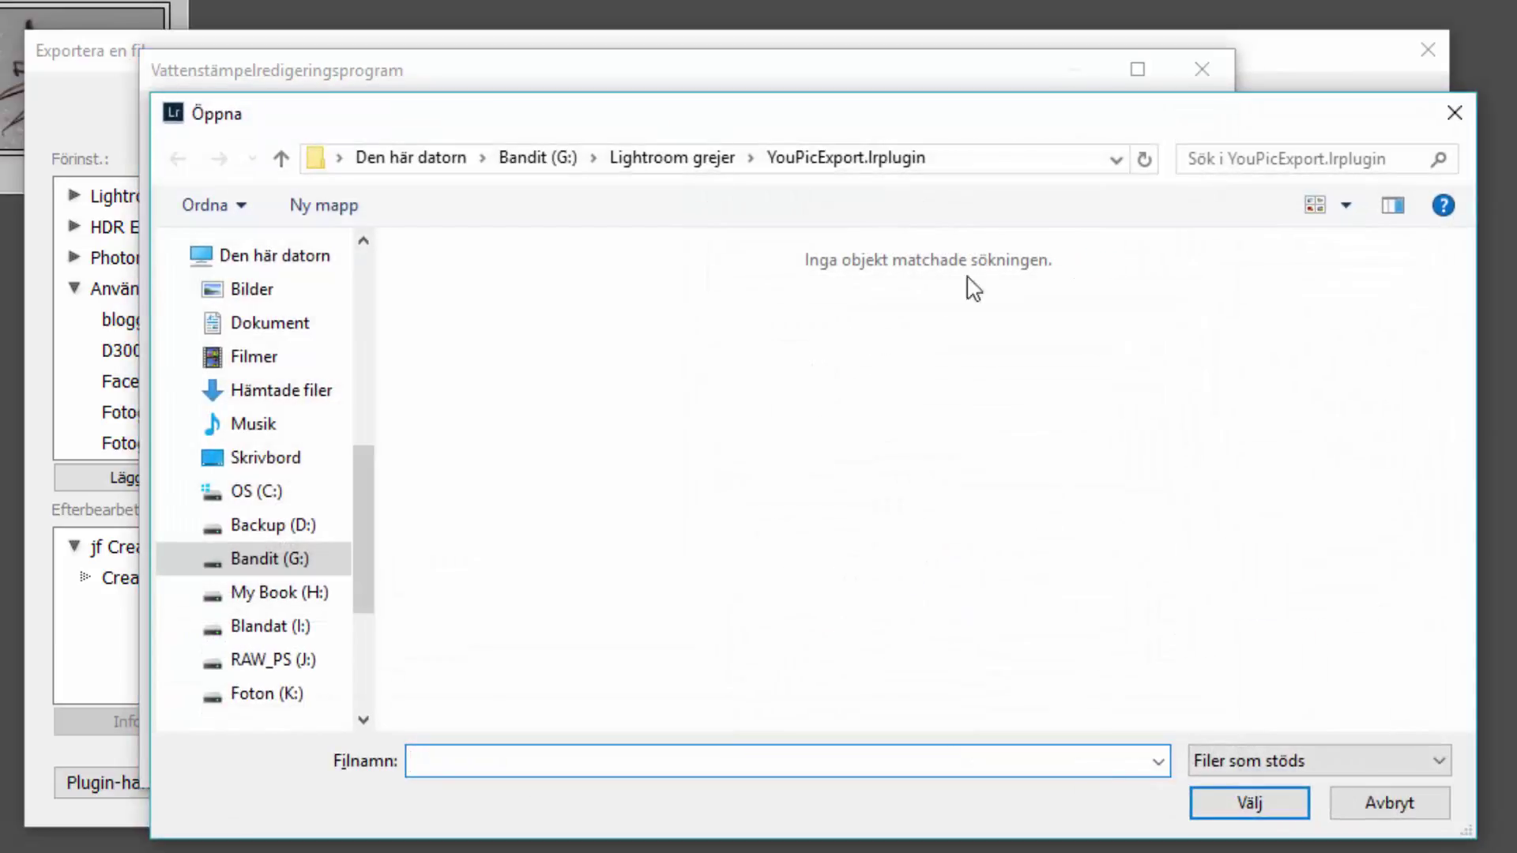
{"action": "left_click", "coordinate": [290, 458]}
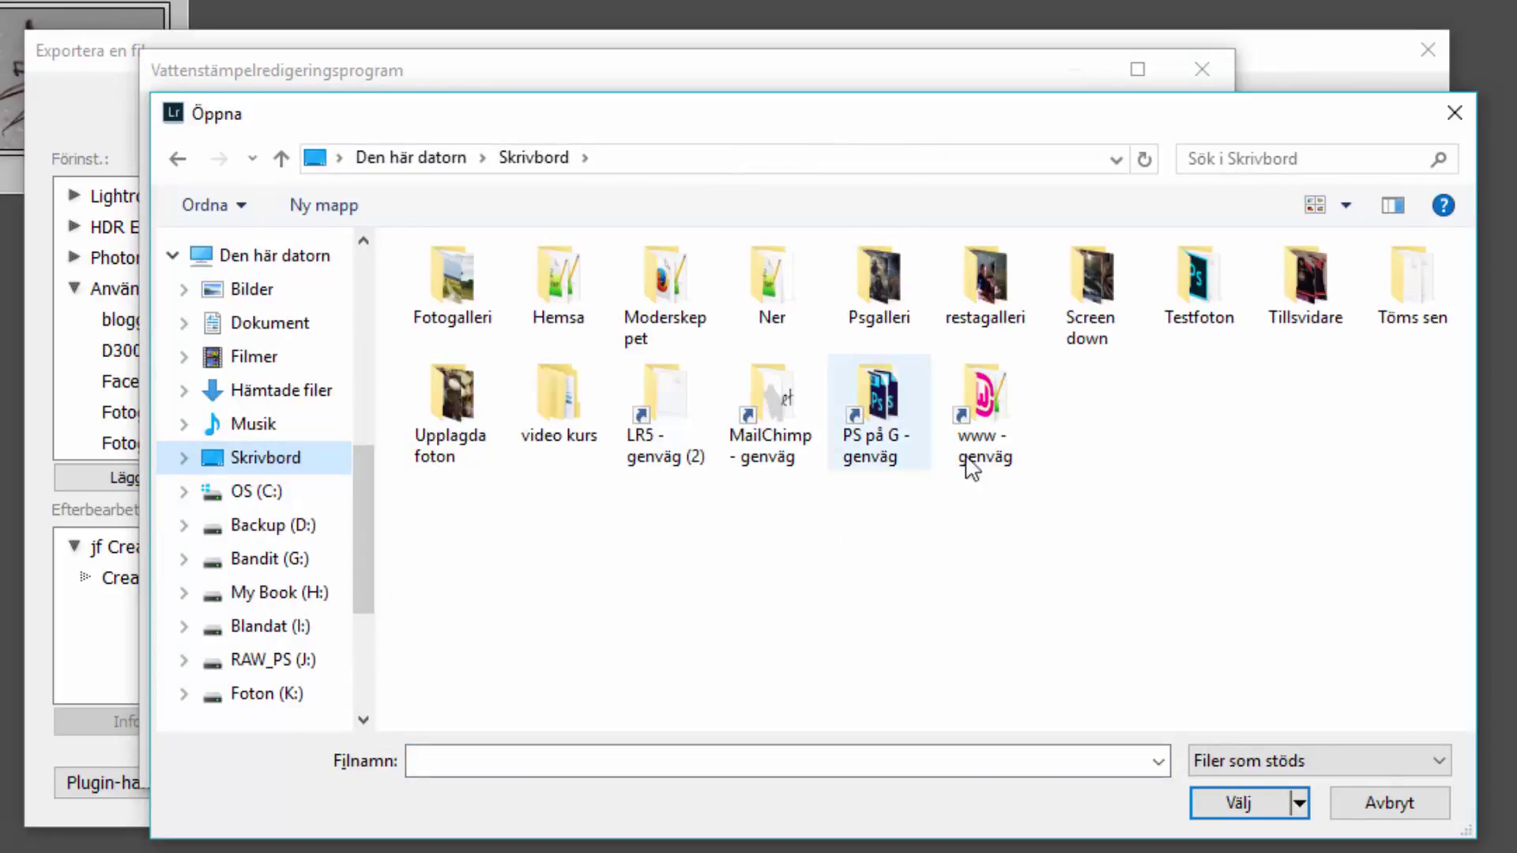
{"action": "double_click", "coordinate": [1300, 302]}
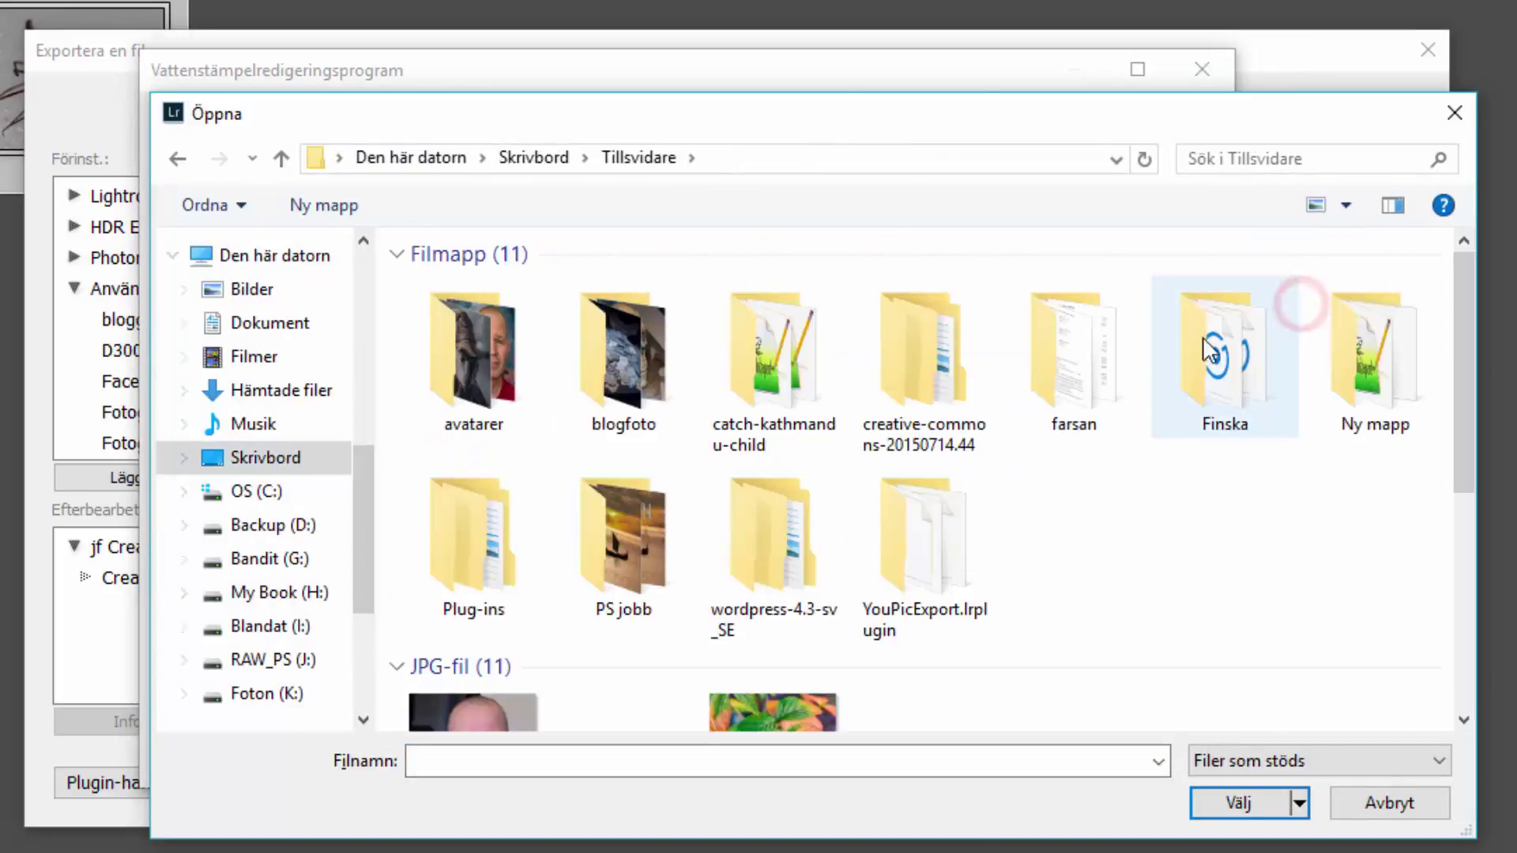
{"action": "scroll", "coordinate": [1169, 355], "scroll_direction": "down", "scroll_amount": 5}
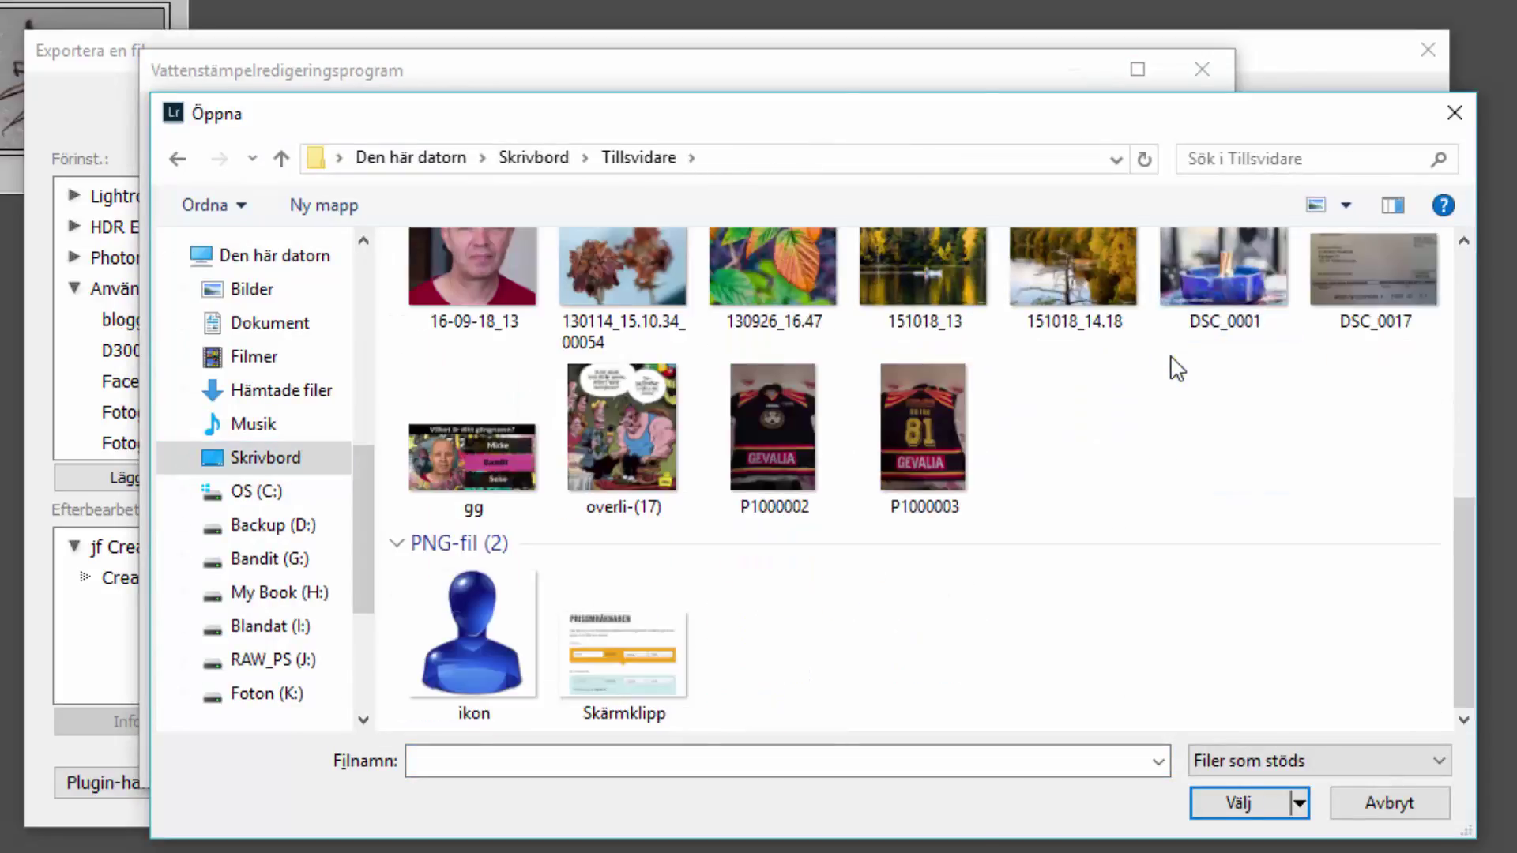
{"action": "left_click", "coordinate": [452, 683]}
{"action": "left_click", "coordinate": [1207, 806]}
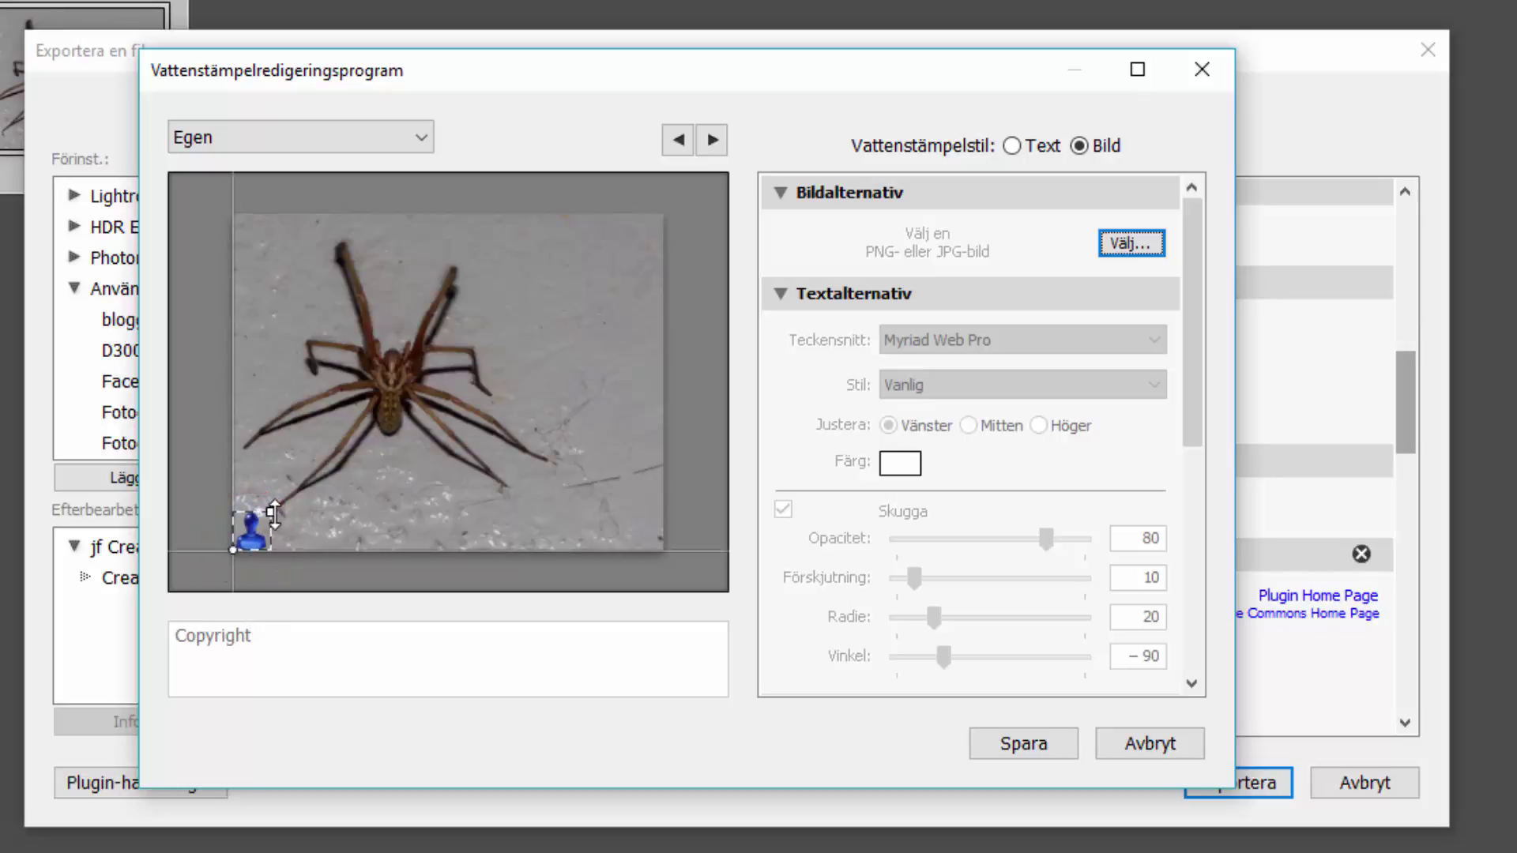
{"action": "left_click_drag", "start_coordinate": [271, 512], "coordinate": [301, 482]}
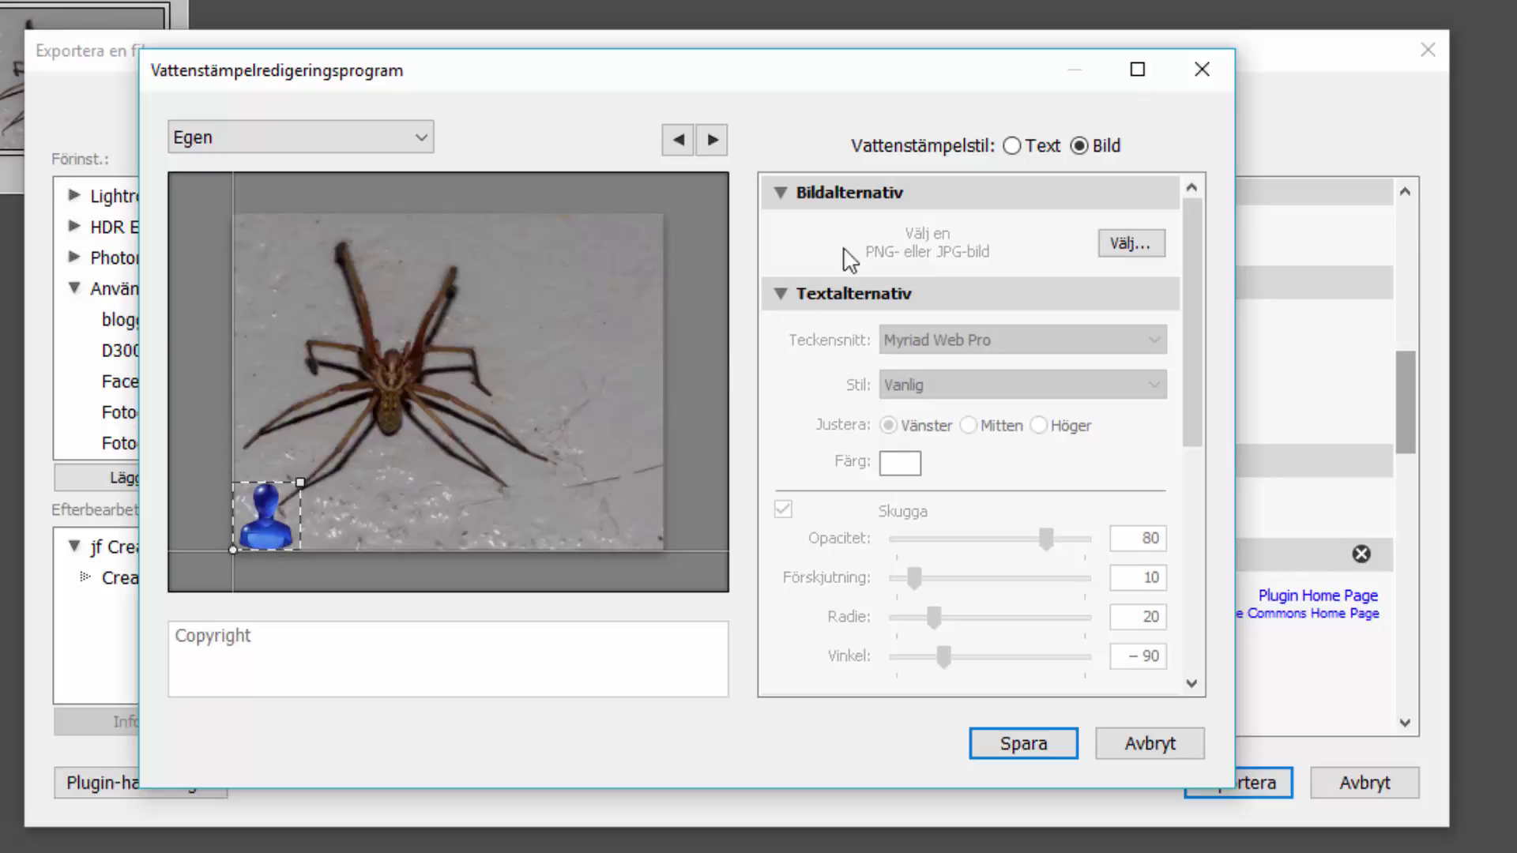
Set Vattenstämpelstil back to Text and select the Copyright text in the text box
{"action": "left_click", "coordinate": [1011, 146]}
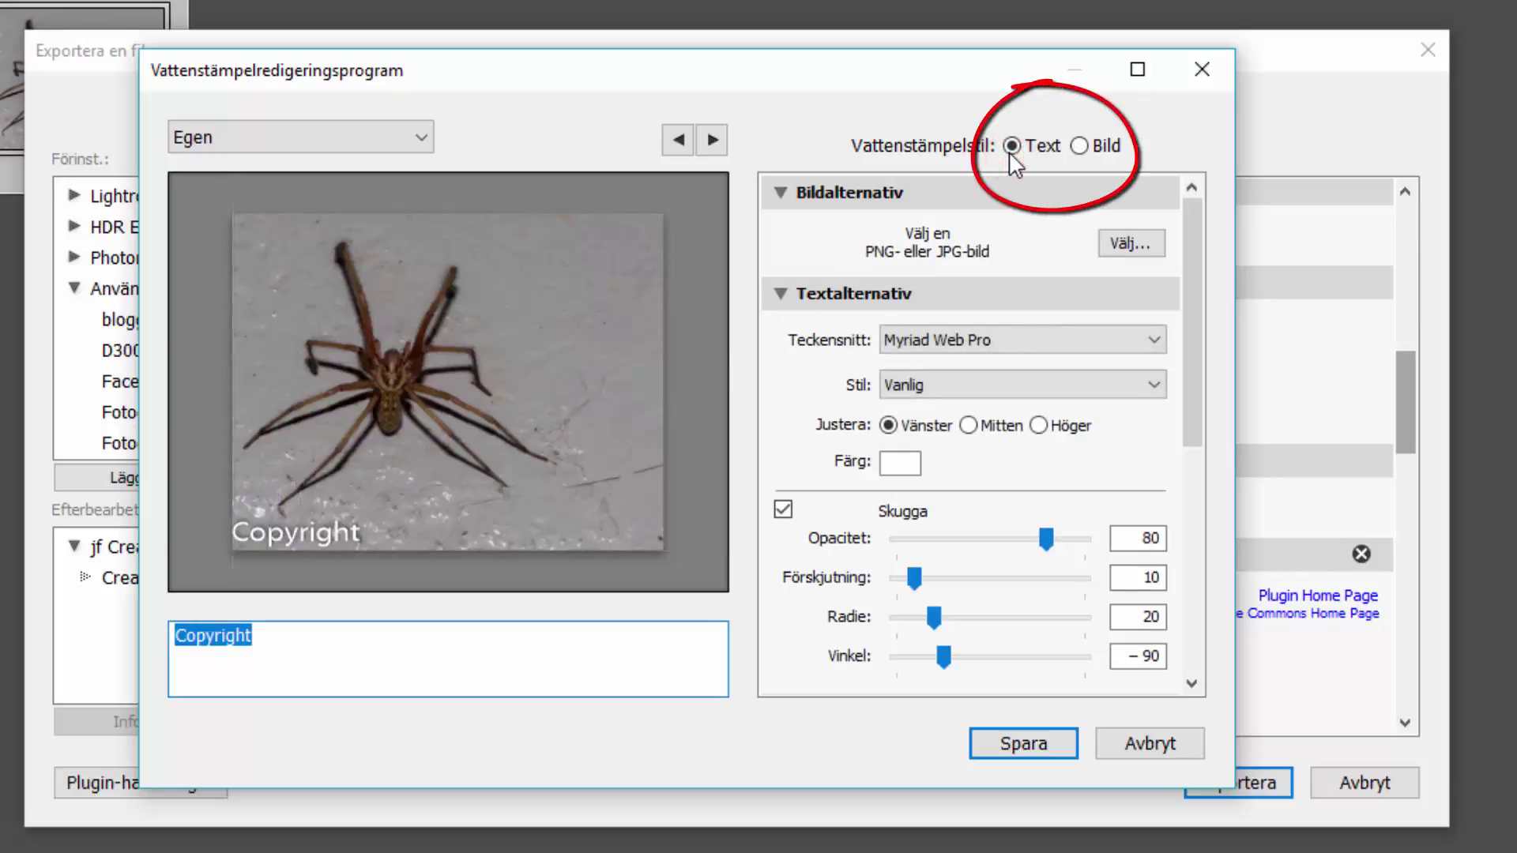
{"action": "left_click", "coordinate": [1077, 147]}
{"action": "left_click", "coordinate": [1012, 147]}
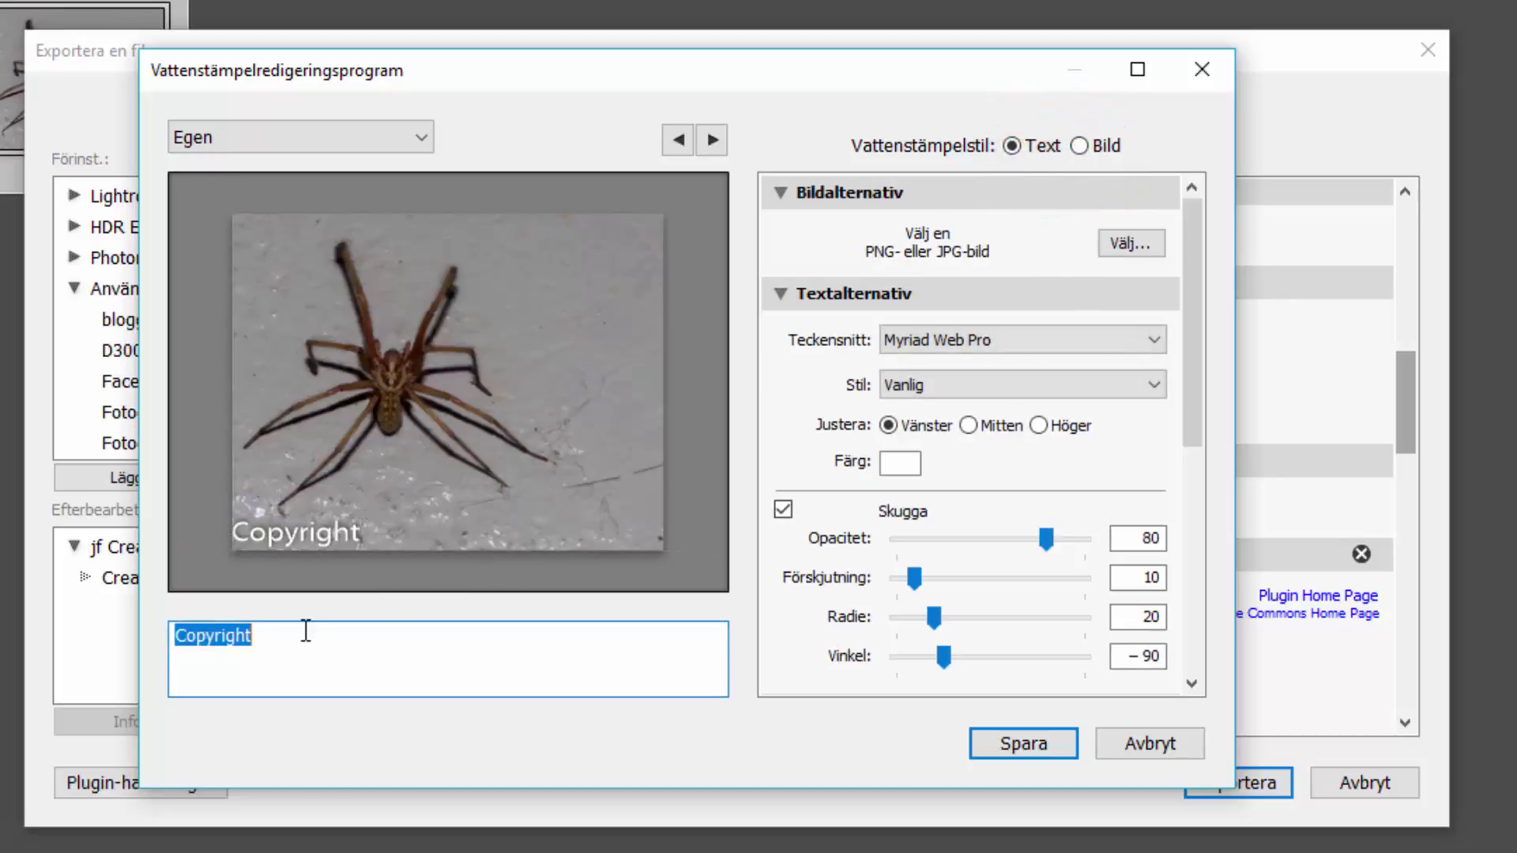
{"action": "left_click_drag", "start_coordinate": [297, 627], "coordinate": [175, 637]}
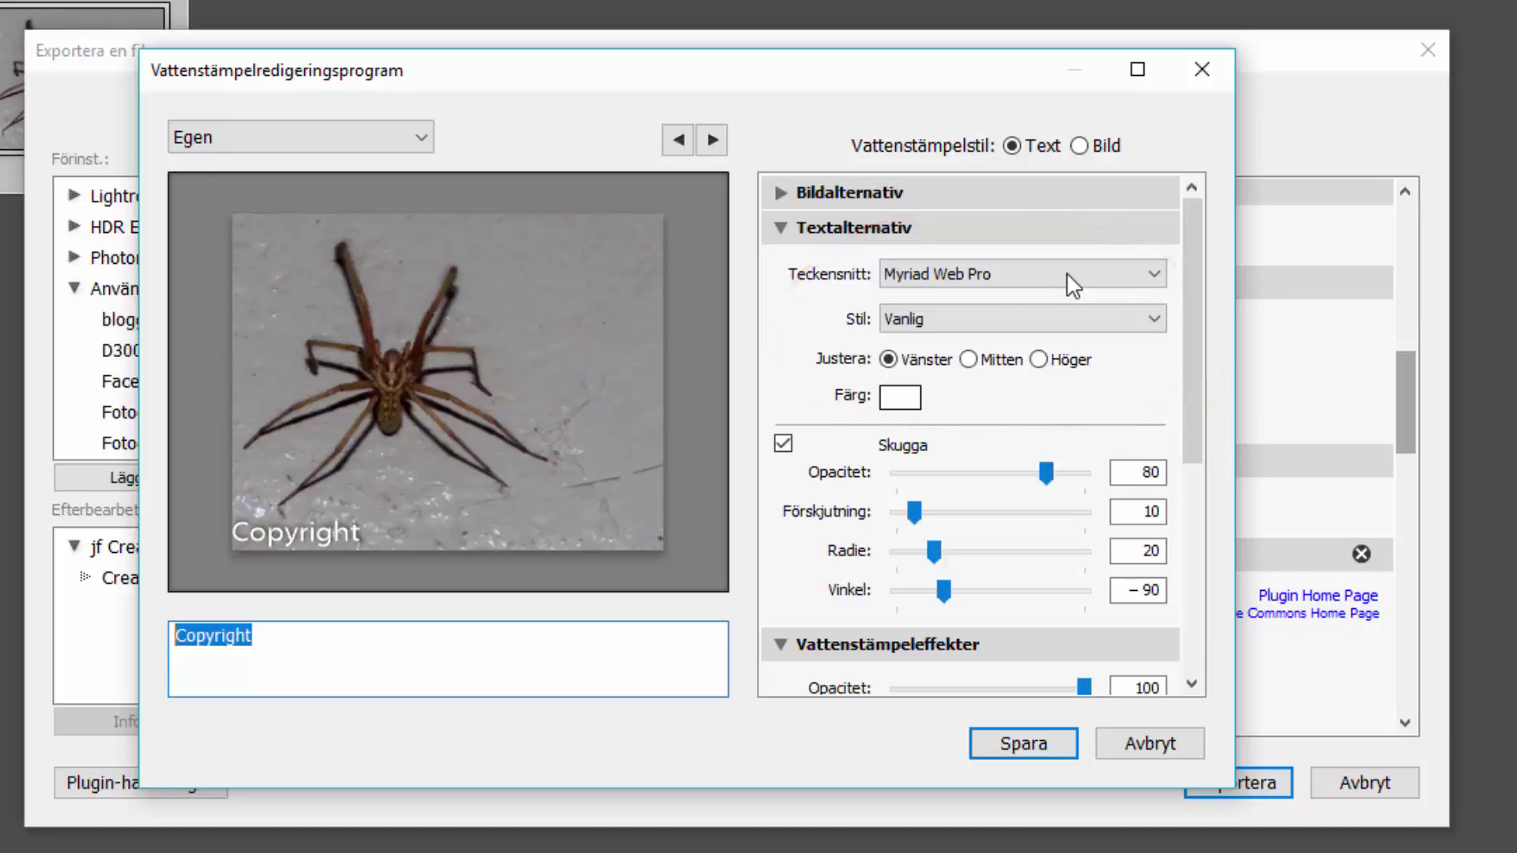
Set the watermark font to RUNEnglish 1 after trying Norton
{"action": "left_click", "coordinate": [1152, 278]}
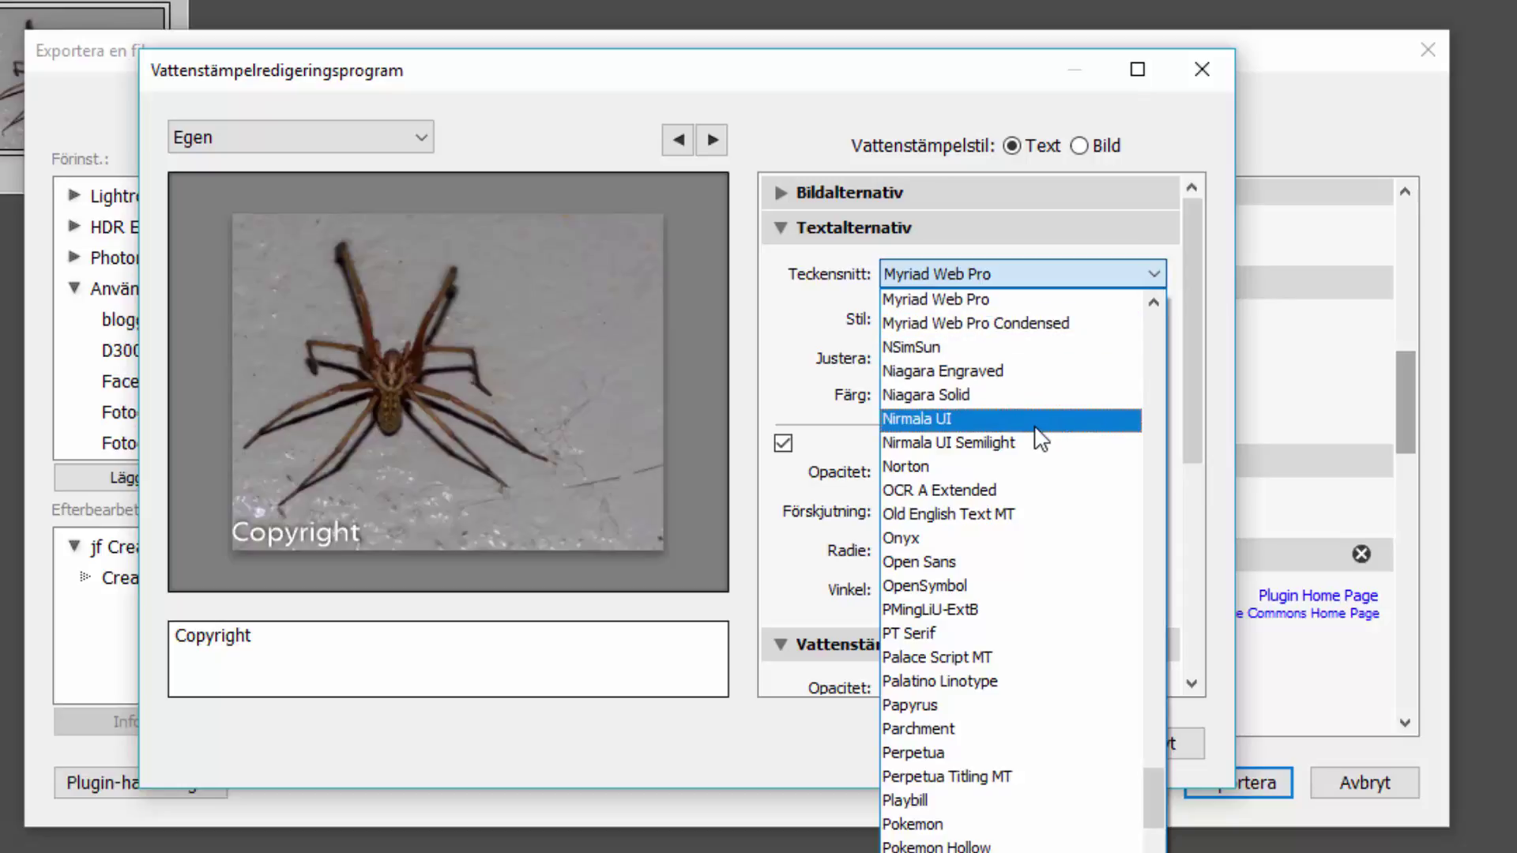
{"action": "left_click", "coordinate": [1023, 467]}
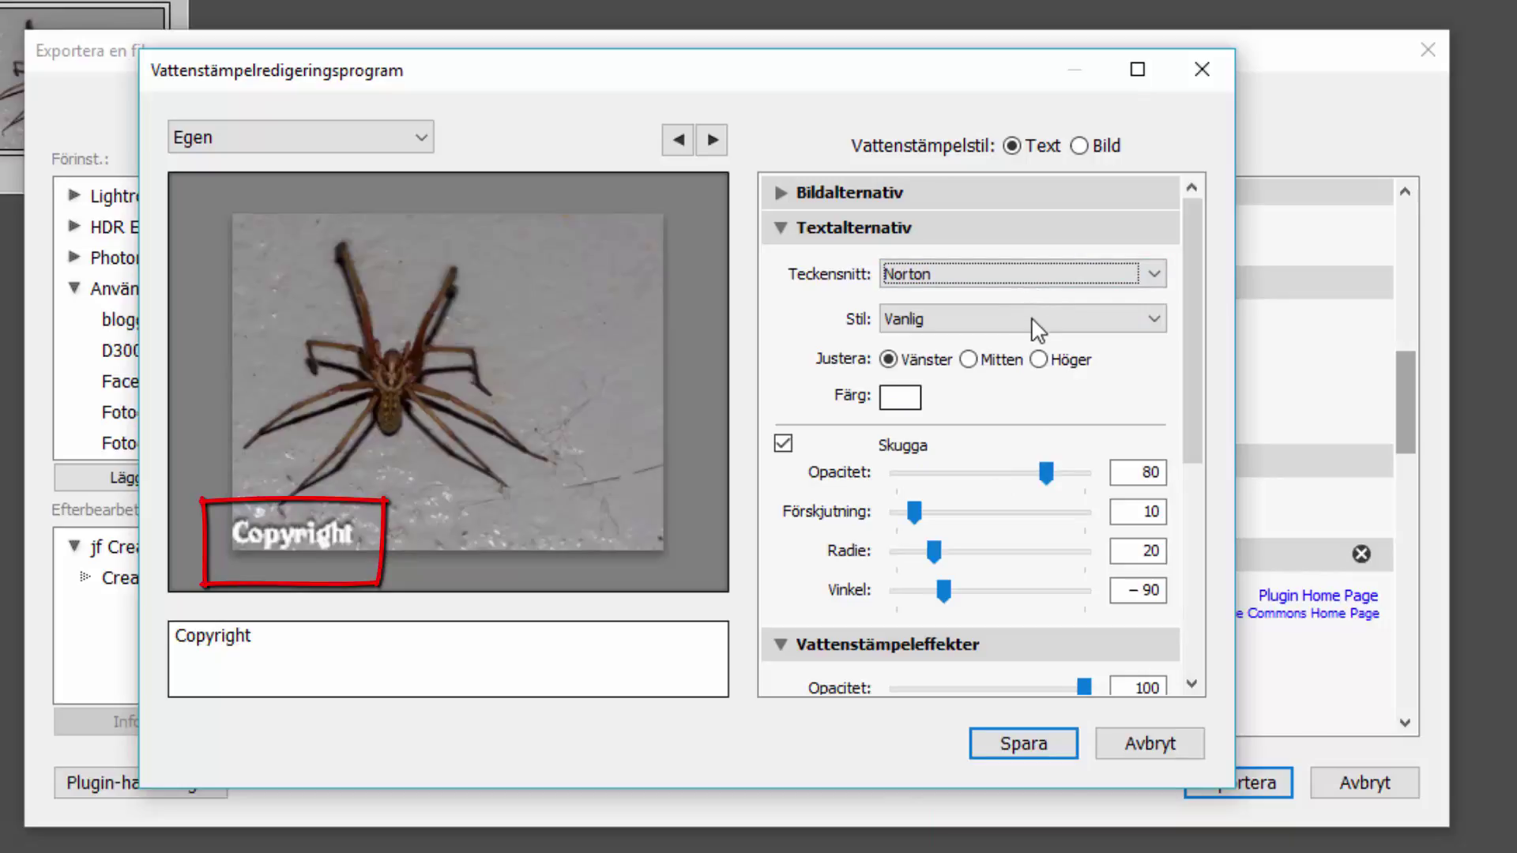
{"action": "left_click", "coordinate": [1030, 278]}
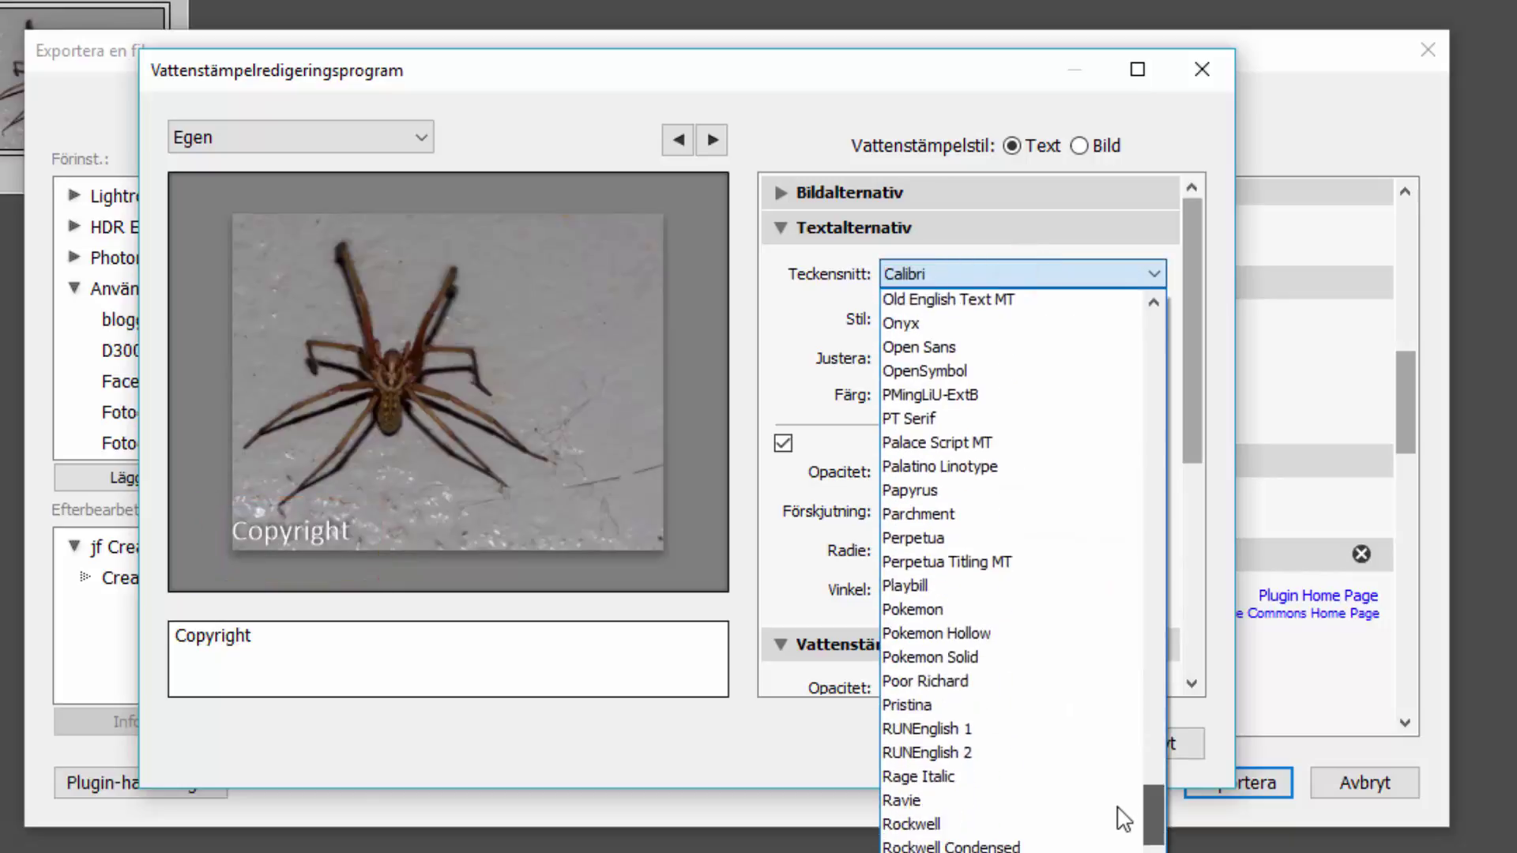
{"action": "left_click", "coordinate": [1039, 728]}
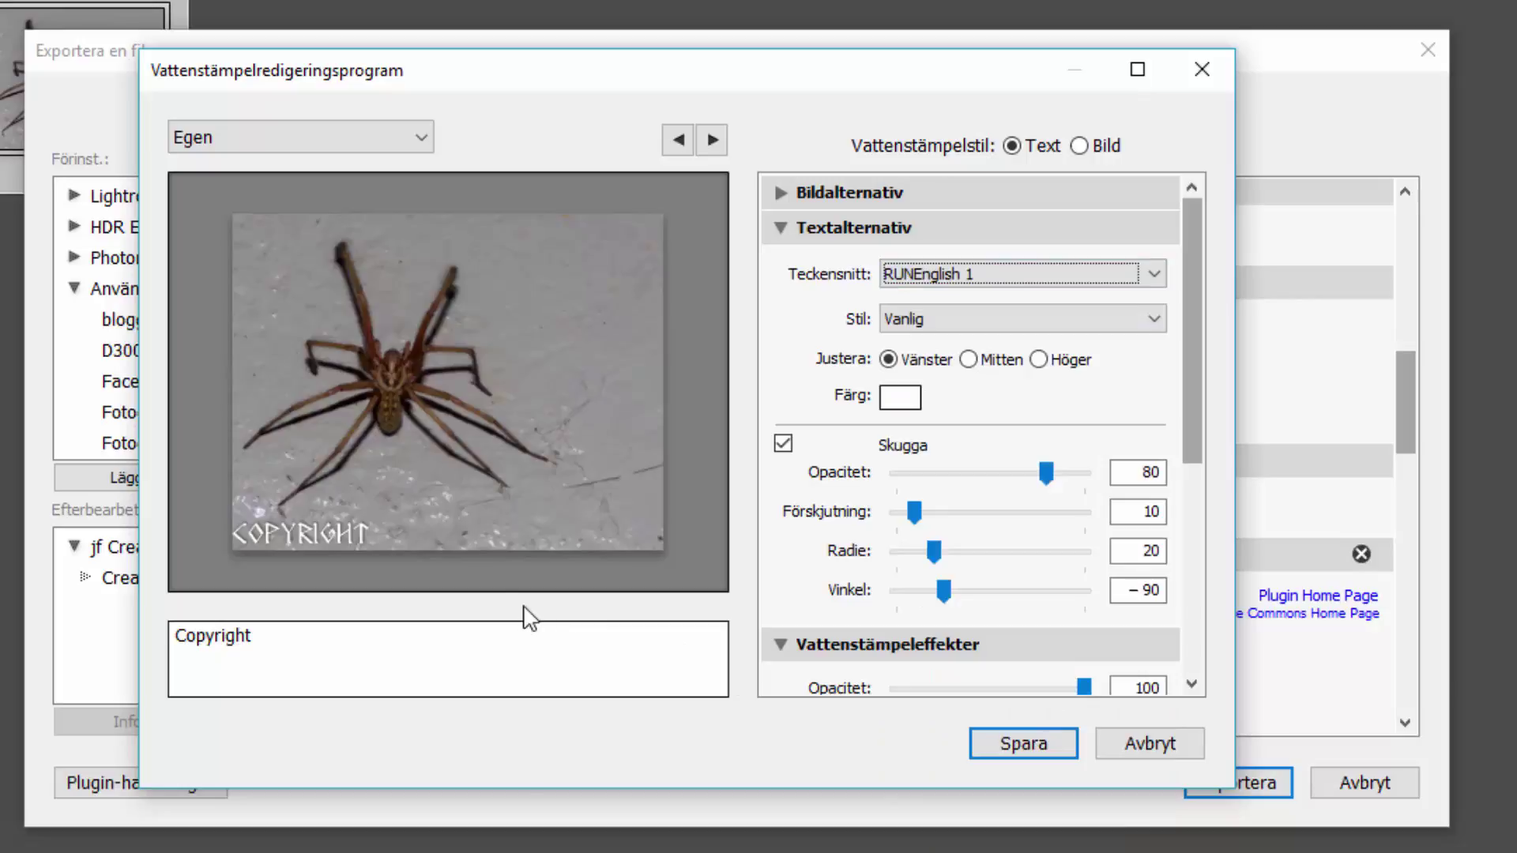
Settle the text style on Vanlig (regular) and set Justera to Höger (right)
{"action": "mouse_move", "coordinate": [291, 532]}
{"action": "left_click", "coordinate": [997, 320]}
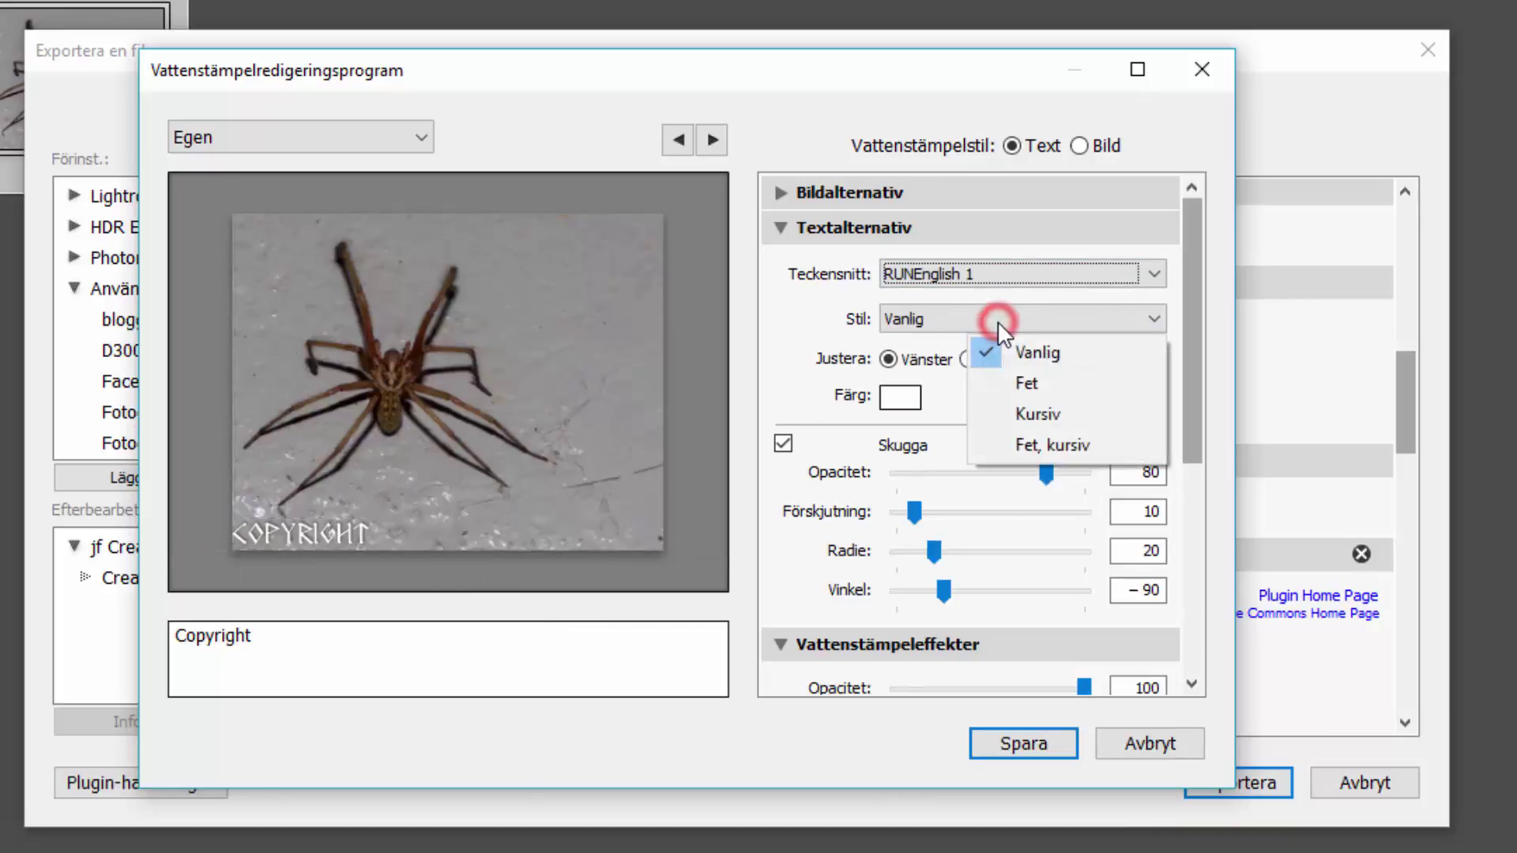
{"action": "left_click", "coordinate": [1049, 382]}
{"action": "left_click", "coordinate": [1041, 318]}
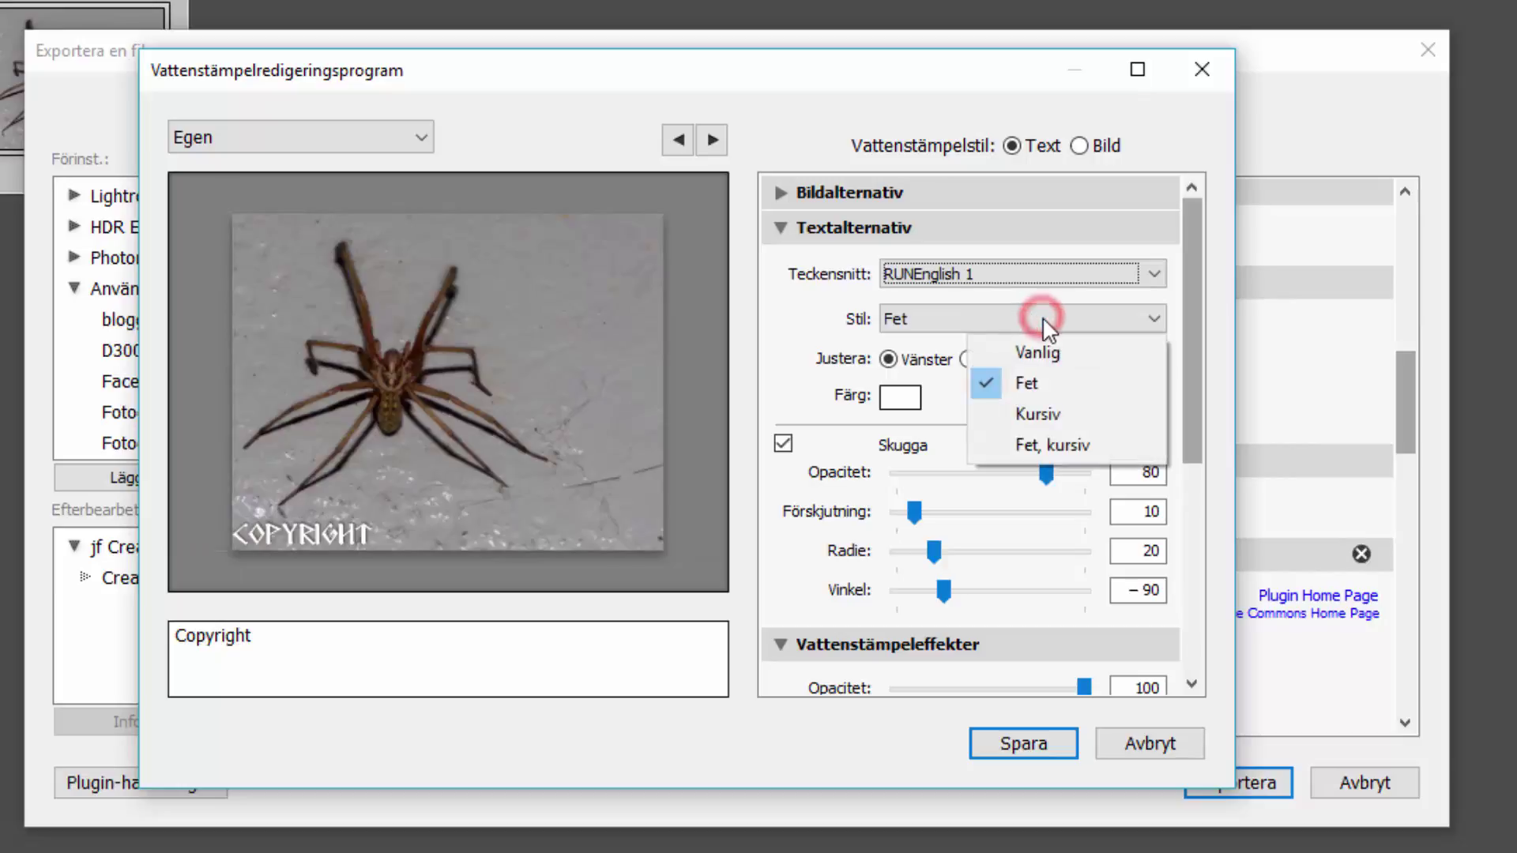
{"action": "left_click", "coordinate": [1087, 439]}
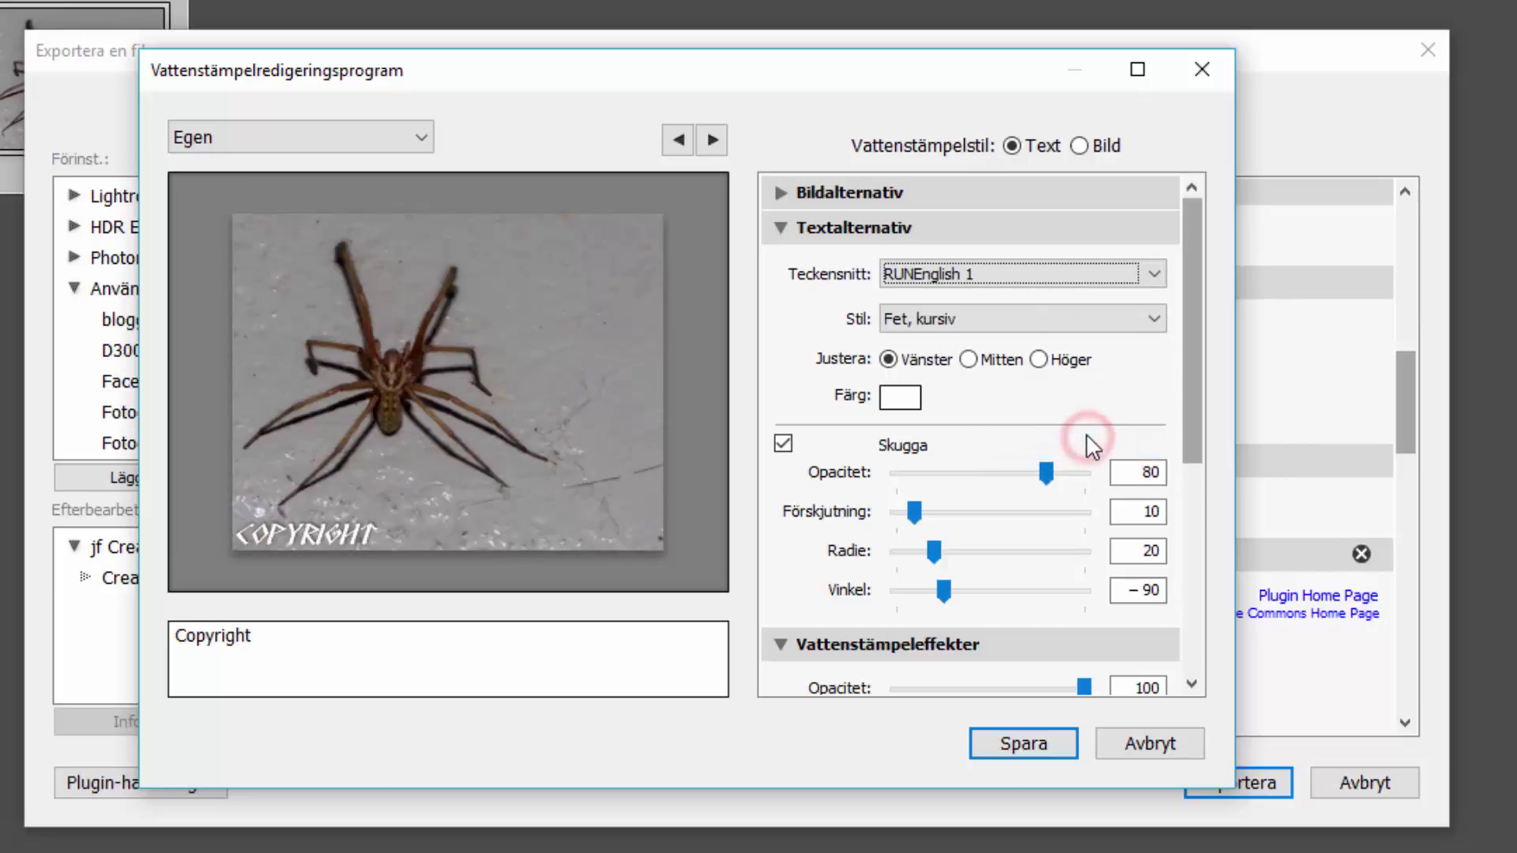
{"action": "left_click", "coordinate": [1036, 315]}
{"action": "left_click", "coordinate": [1037, 353]}
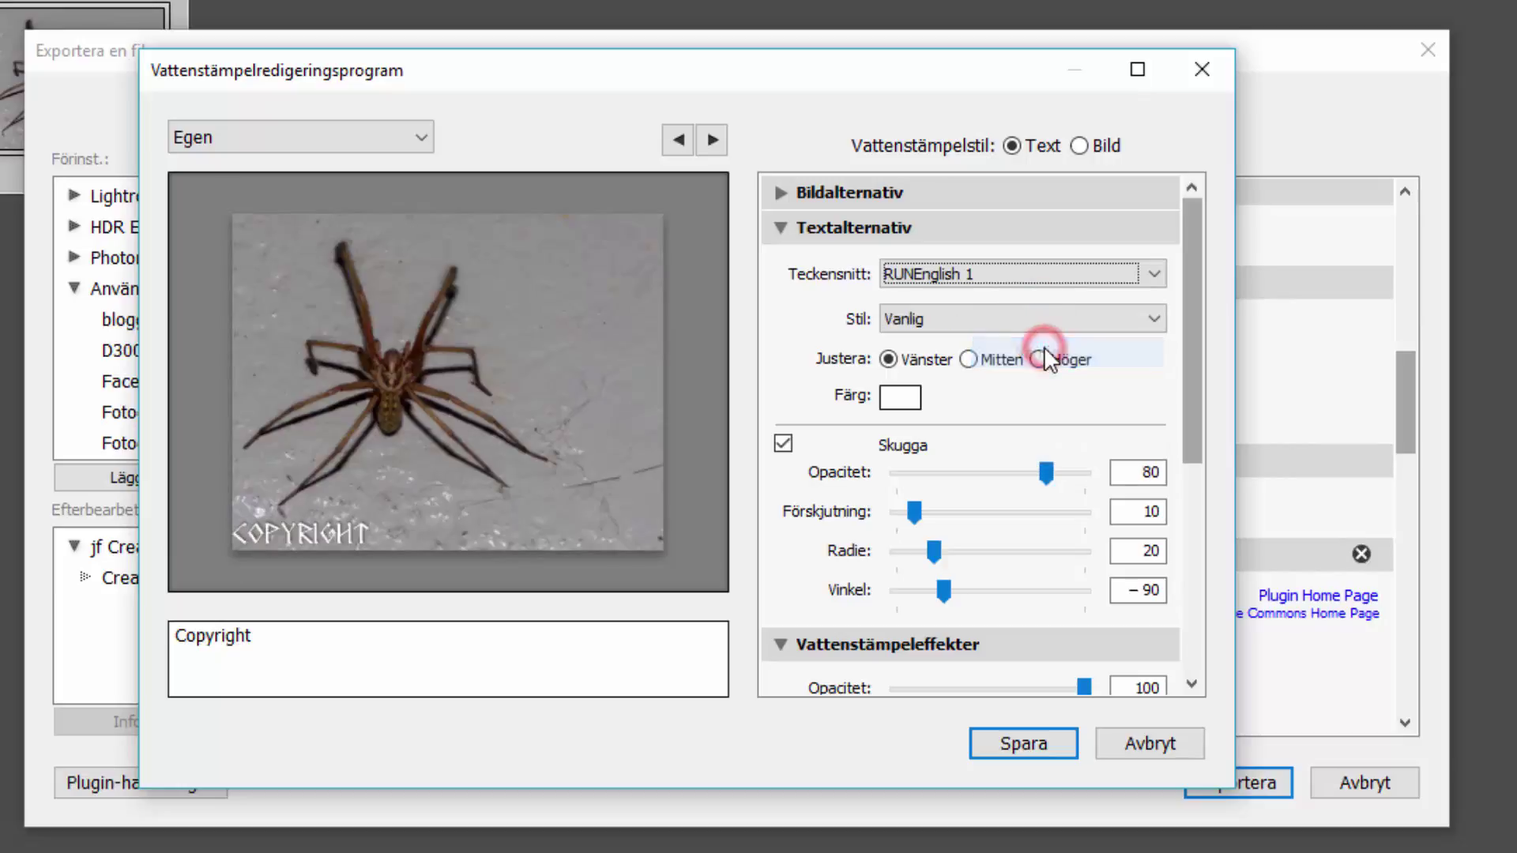
{"action": "left_click", "coordinate": [968, 359]}
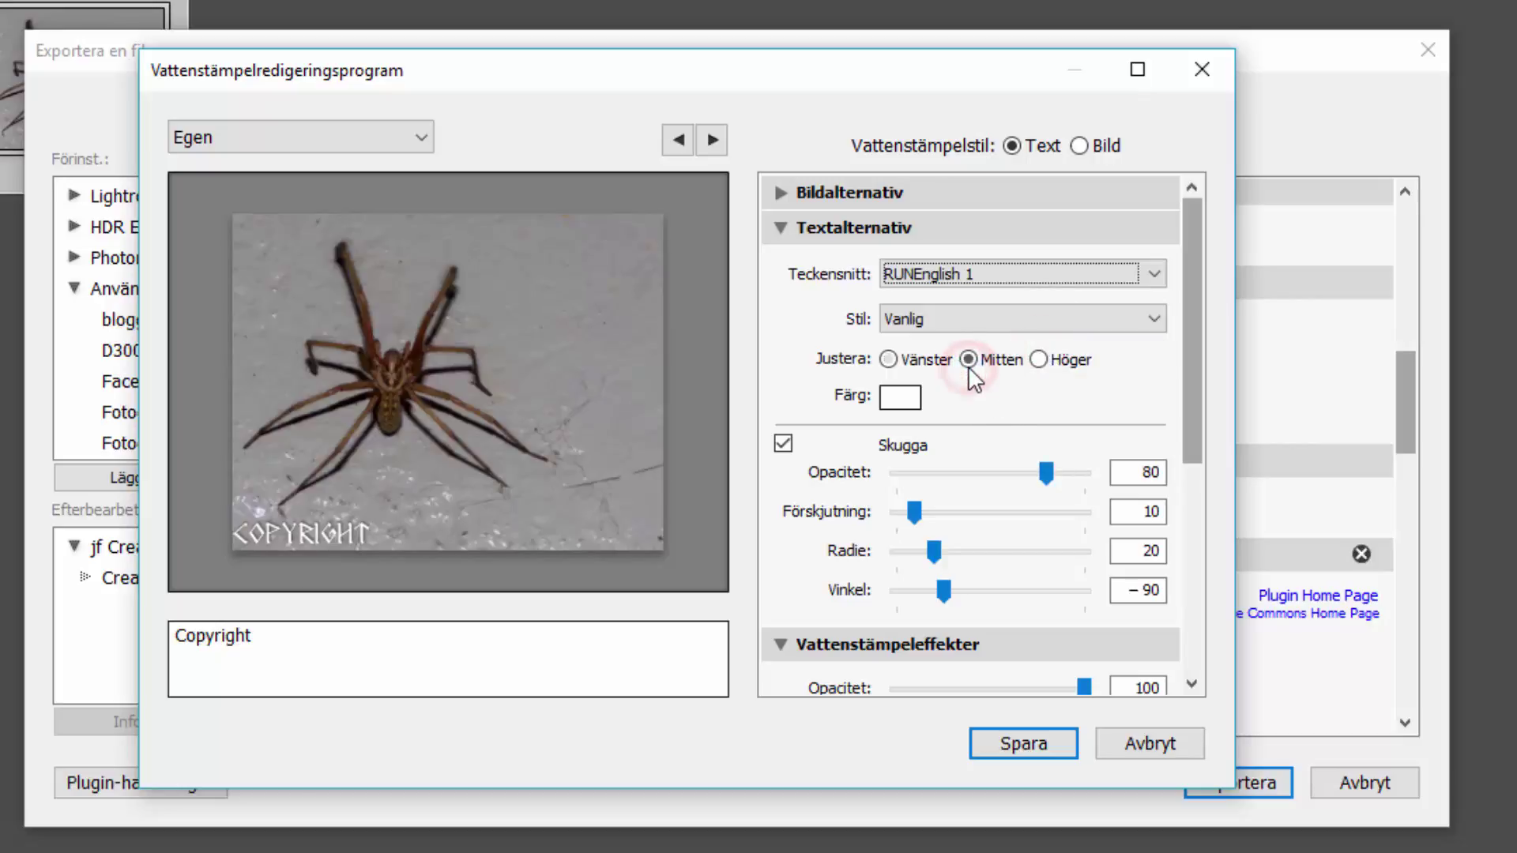
{"action": "left_click", "coordinate": [1040, 362]}
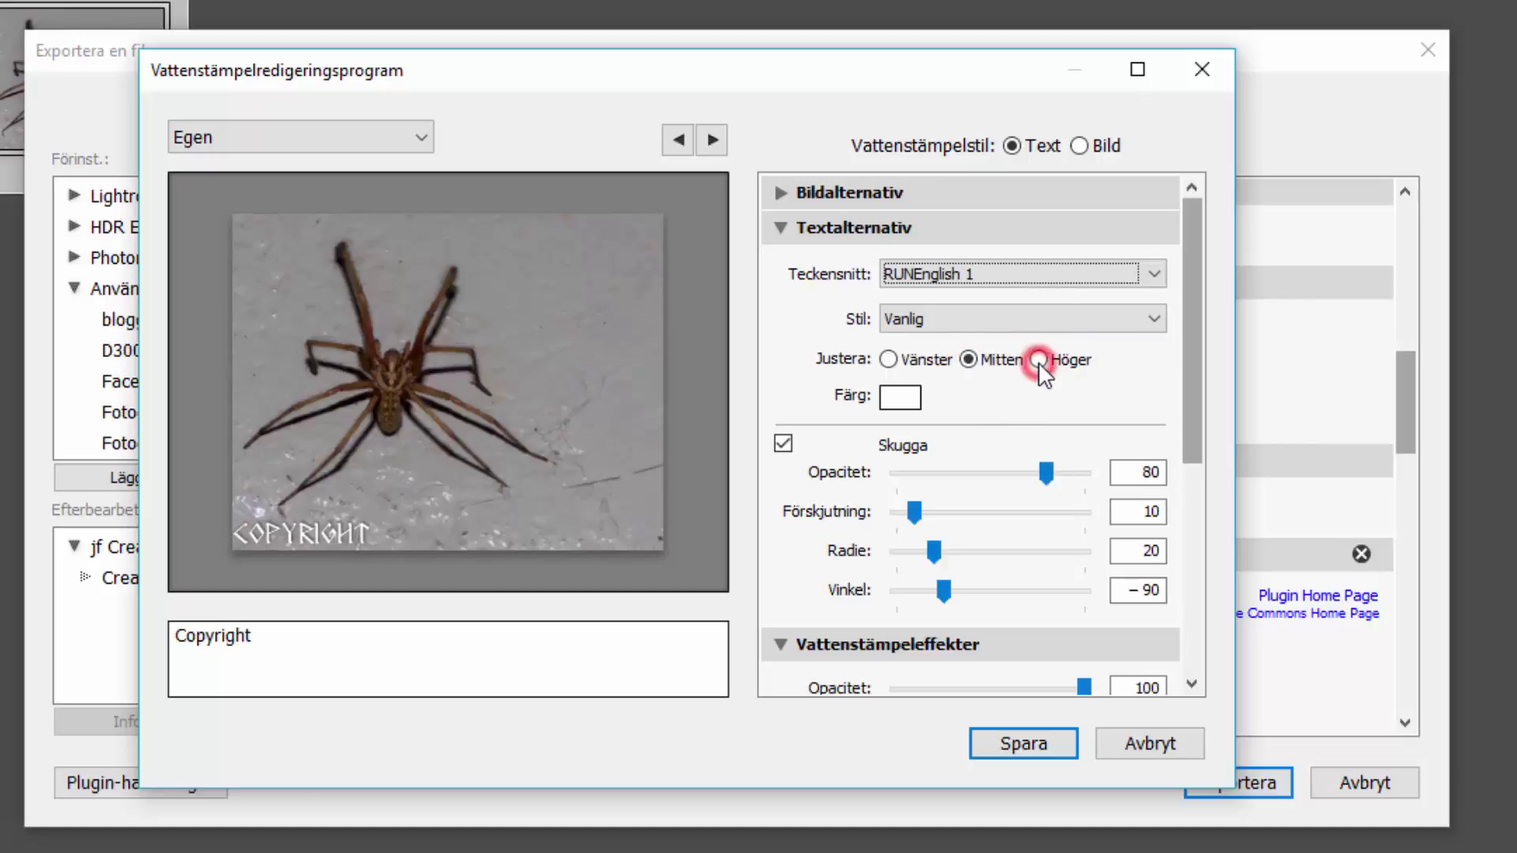
Make the watermark text colour near-white
{"action": "left_click", "coordinate": [901, 399]}
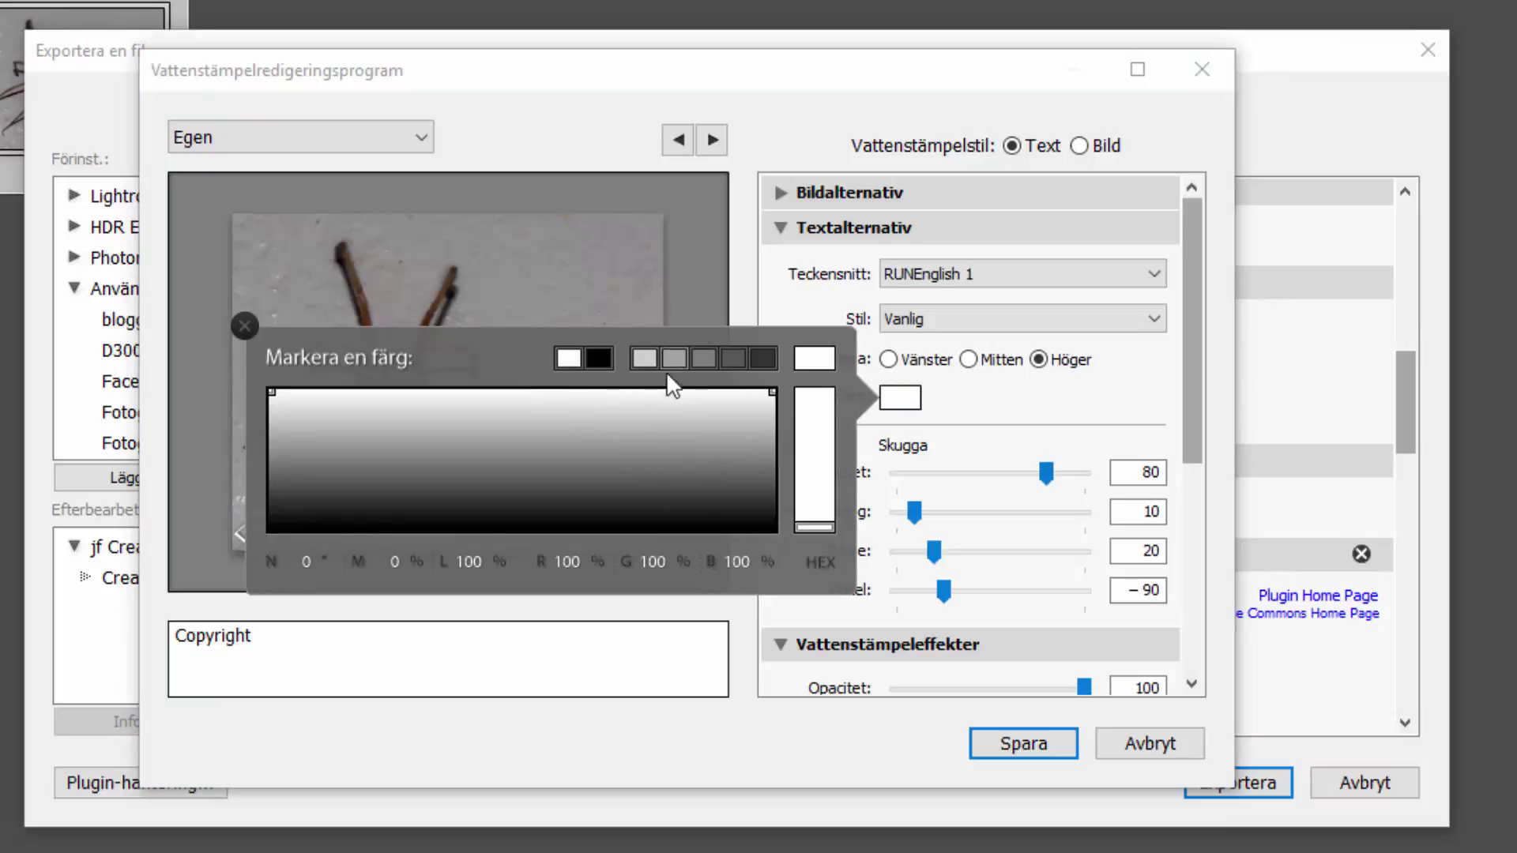
{"action": "left_click", "coordinate": [282, 399]}
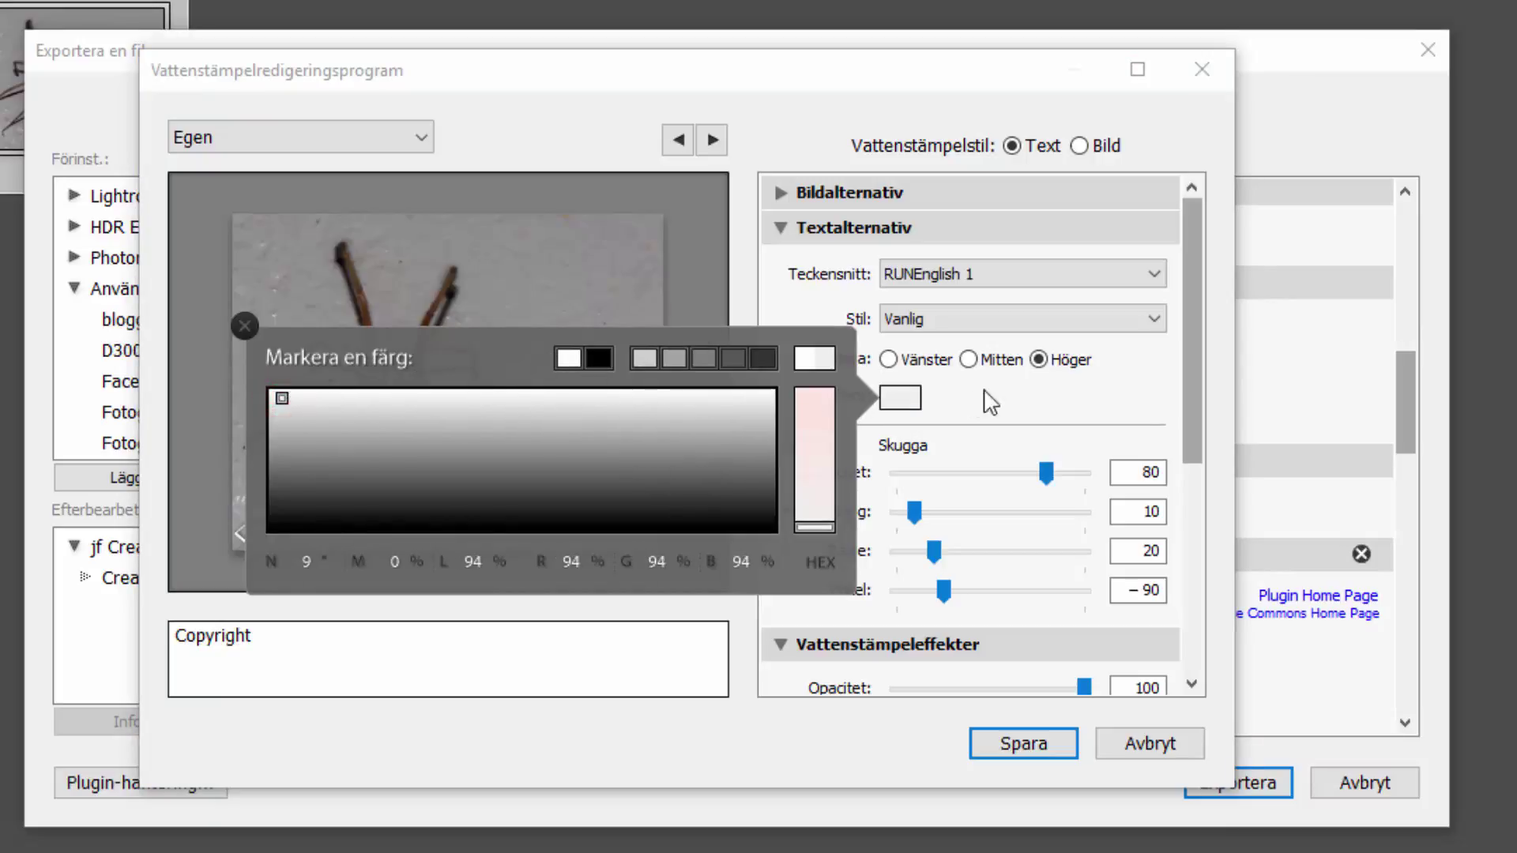
{"action": "left_click", "coordinate": [1018, 387]}
Set the shadow's offset to 15, radius to 14 and angle to −129
{"action": "scroll", "coordinate": [1023, 356], "scroll_direction": "down", "scroll_amount": 3}
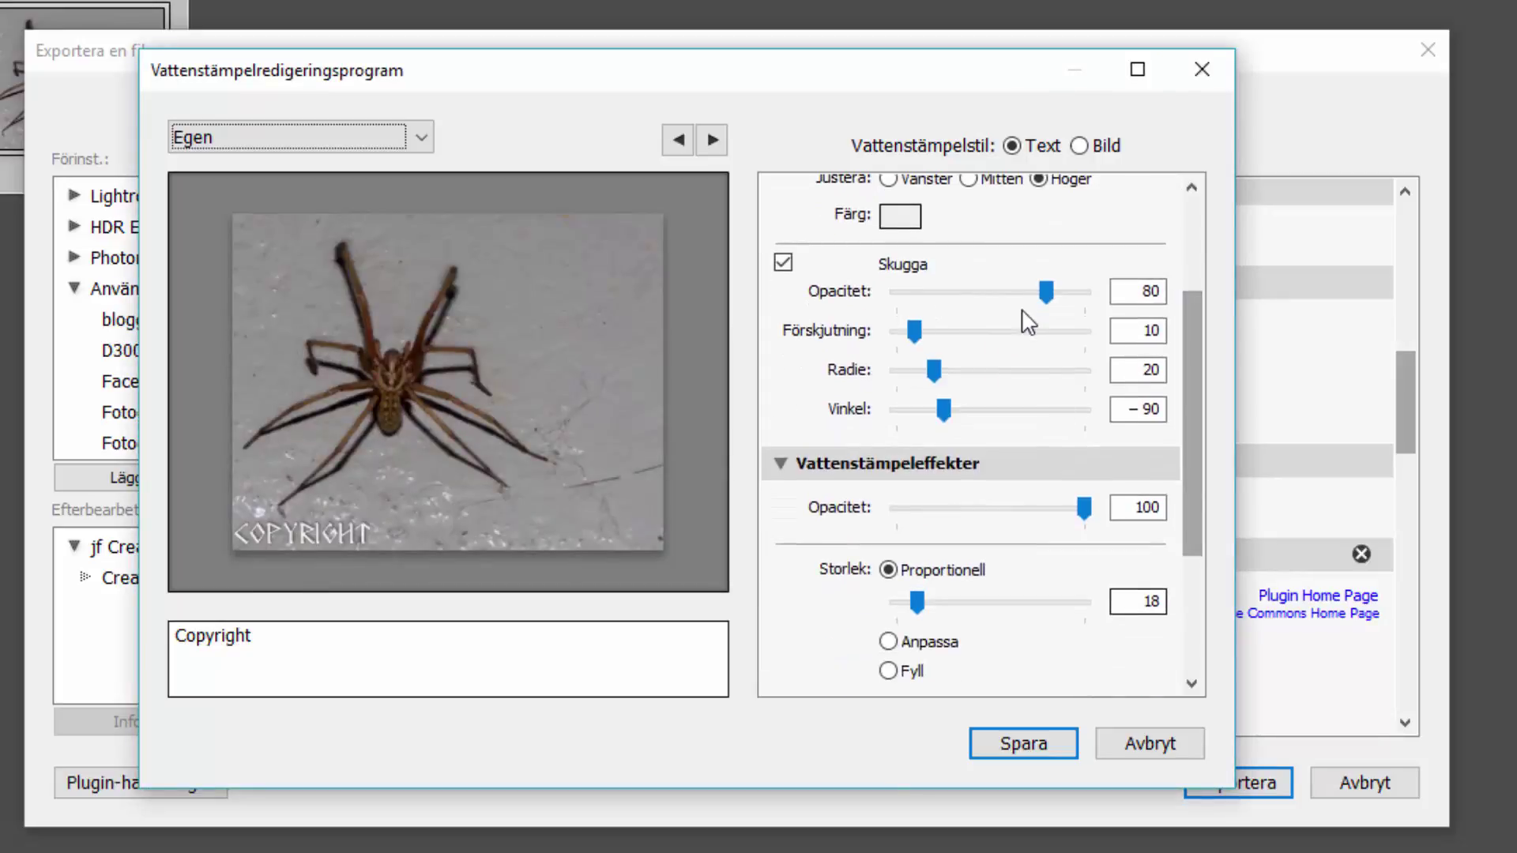
{"action": "mouse_move", "coordinate": [914, 331]}
{"action": "left_mouse_down"}
{"action": "mouse_move", "coordinate": [975, 350]}
{"action": "mouse_move", "coordinate": [897, 373]}
{"action": "mouse_move", "coordinate": [938, 372]}
{"action": "mouse_move", "coordinate": [941, 412]}
{"action": "mouse_move", "coordinate": [994, 412]}
{"action": "mouse_move", "coordinate": [899, 412]}
{"action": "mouse_move", "coordinate": [955, 411]}
{"action": "mouse_move", "coordinate": [926, 412]}
{"action": "left_mouse_up"}
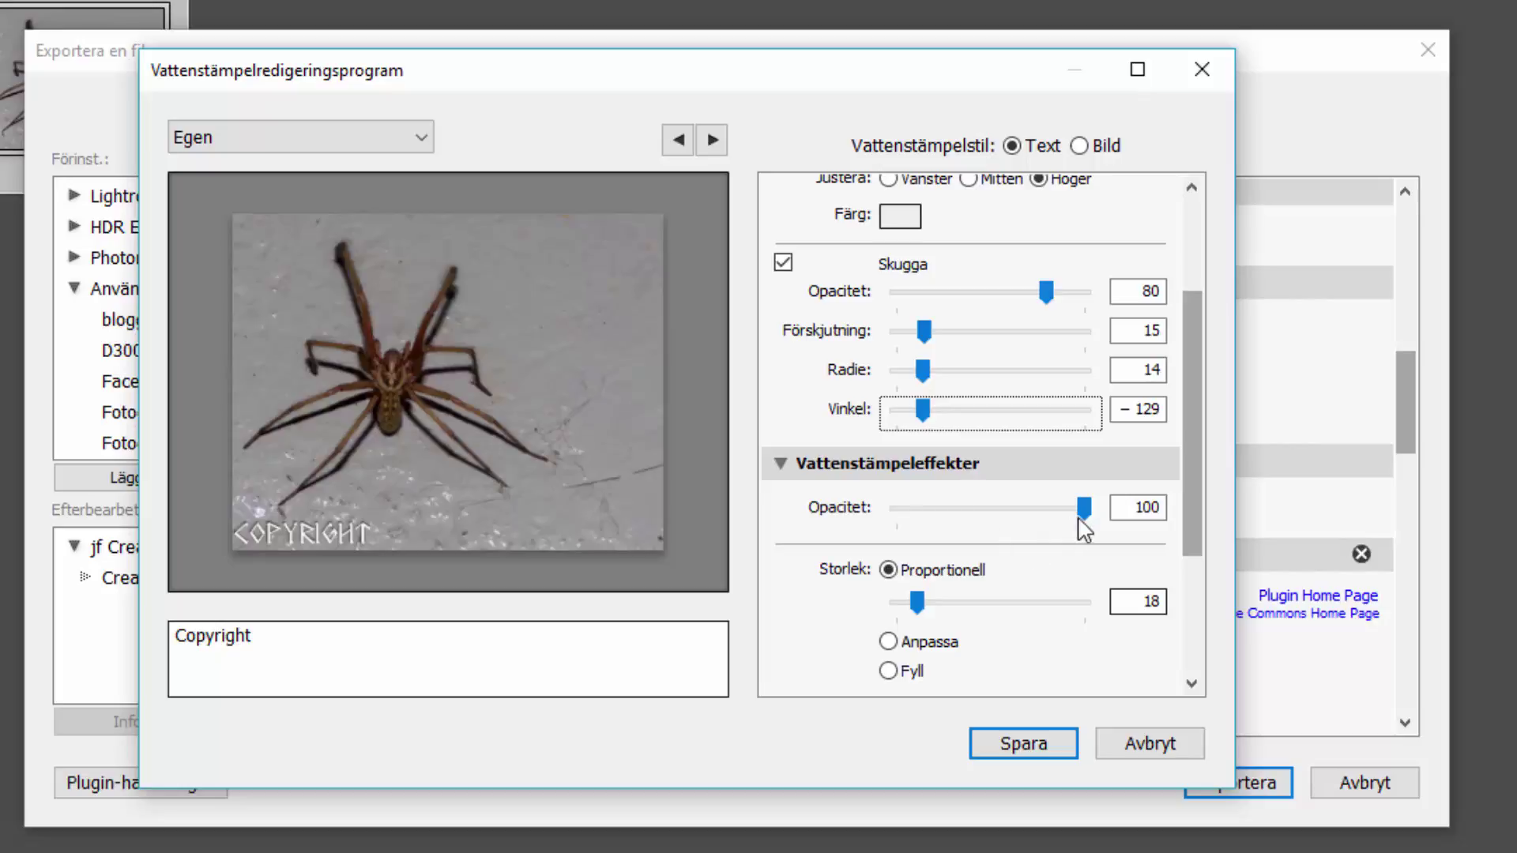
{"action": "left_click_drag", "start_coordinate": [1189, 440], "coordinate": [1189, 333]}
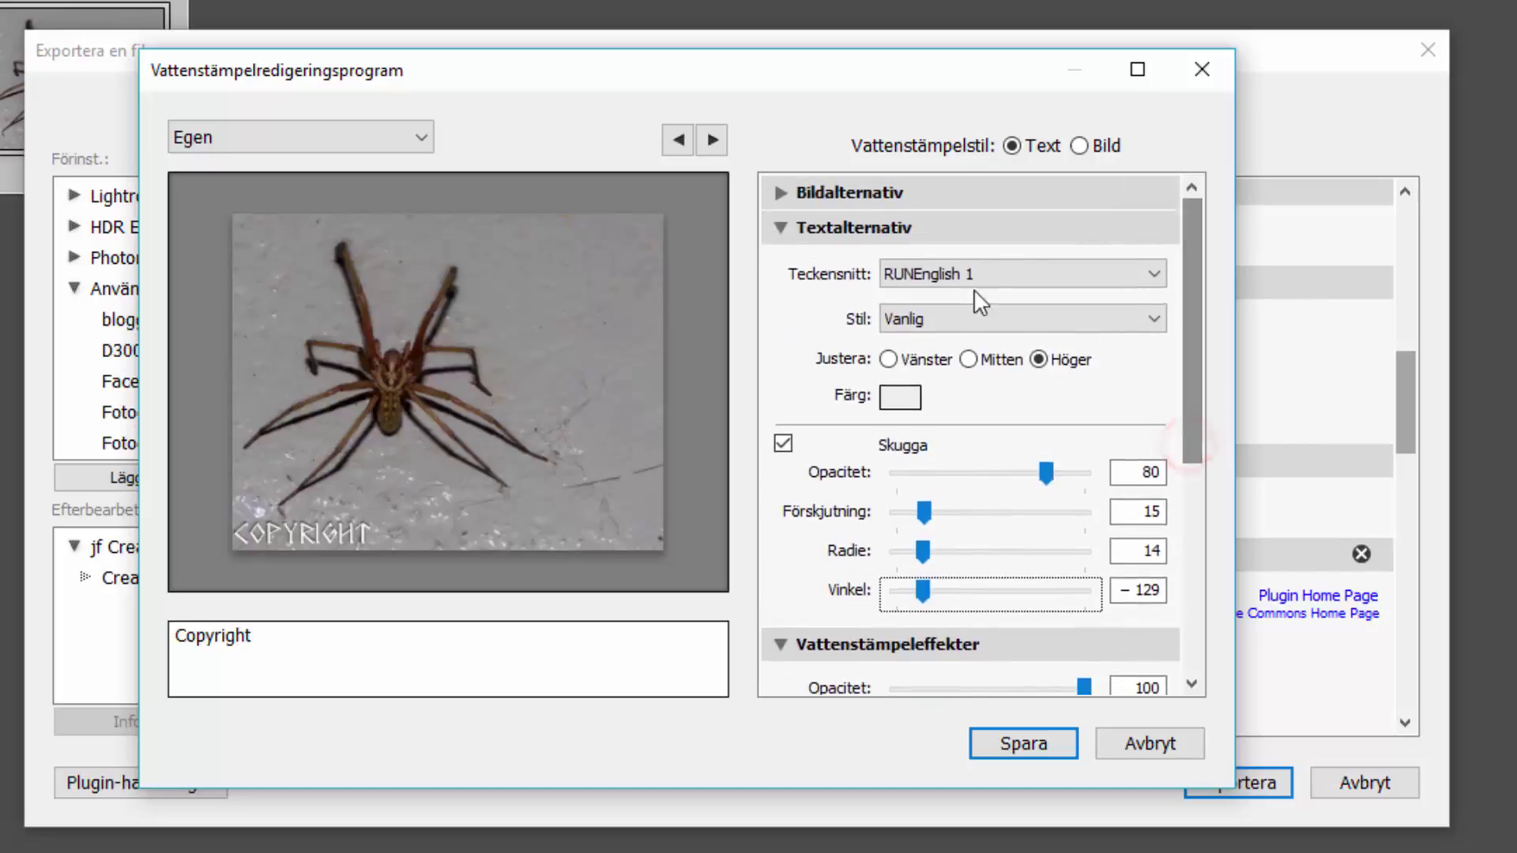
Set watermark opacity to 91 and proportional size to 17, leaving both insets at 0
{"action": "left_click", "coordinate": [796, 227]}
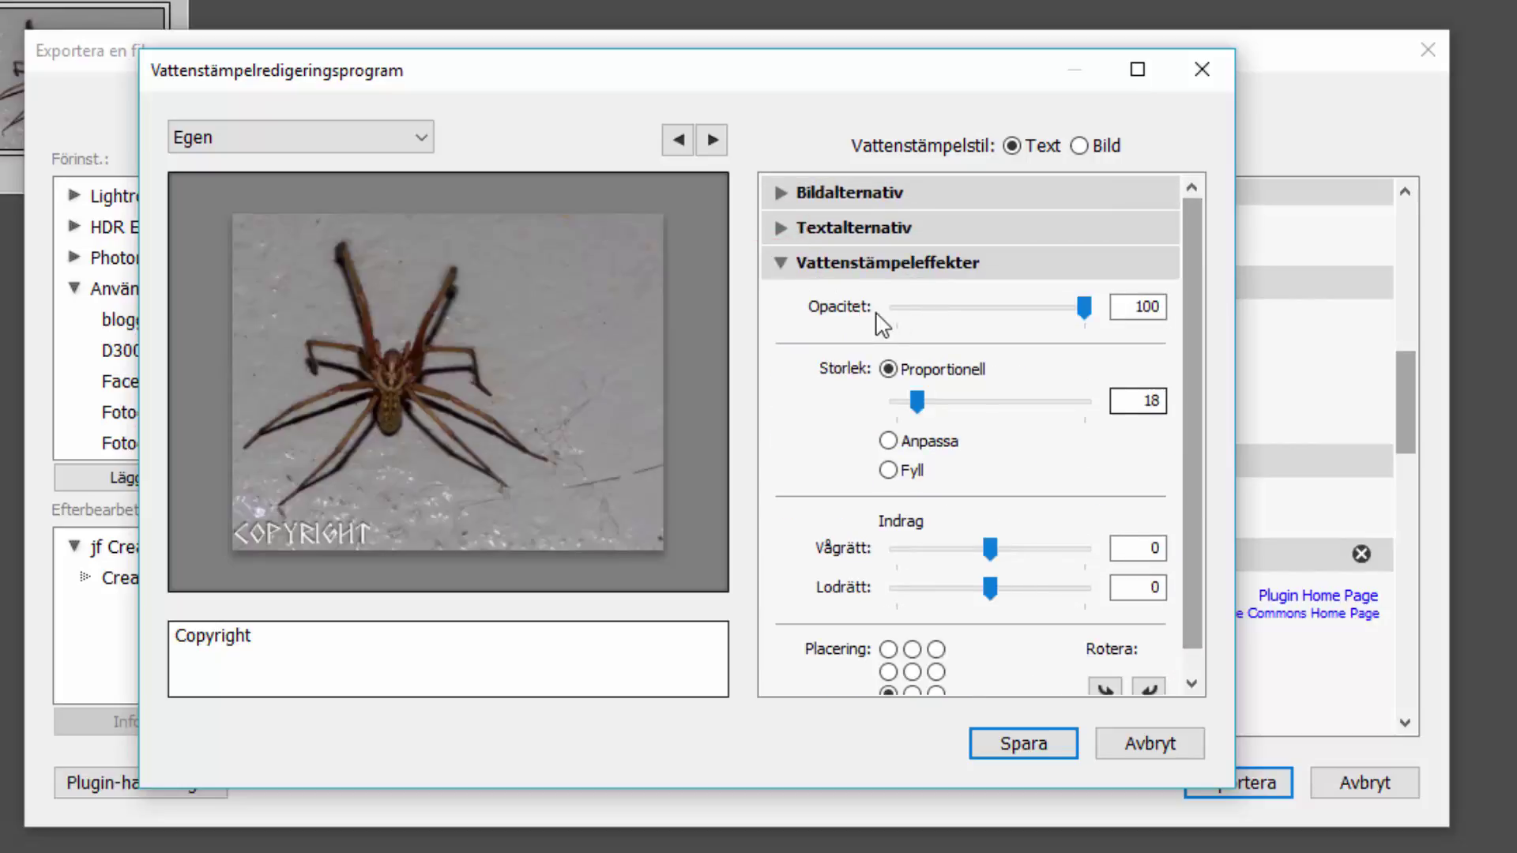
{"action": "left_click", "coordinate": [1087, 308]}
{"action": "mouse_move", "coordinate": [1040, 310]}
{"action": "left_mouse_down"}
{"action": "mouse_move", "coordinate": [934, 316]}
{"action": "mouse_move", "coordinate": [1070, 316]}
{"action": "left_mouse_up"}
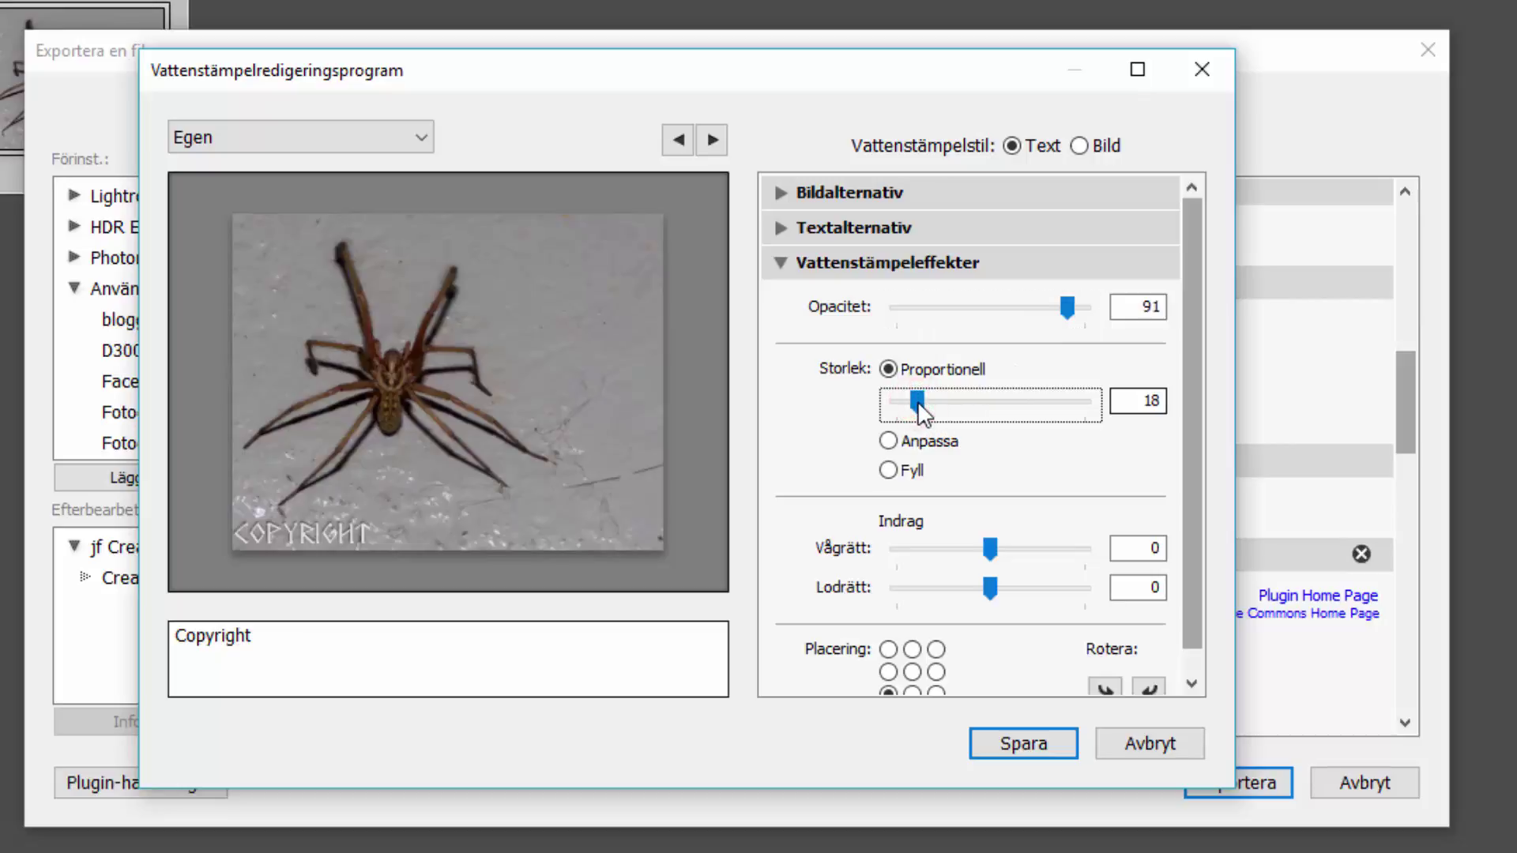
{"action": "mouse_move", "coordinate": [919, 402]}
{"action": "left_mouse_down"}
{"action": "mouse_move", "coordinate": [968, 403]}
{"action": "mouse_move", "coordinate": [916, 404]}
{"action": "left_mouse_up"}
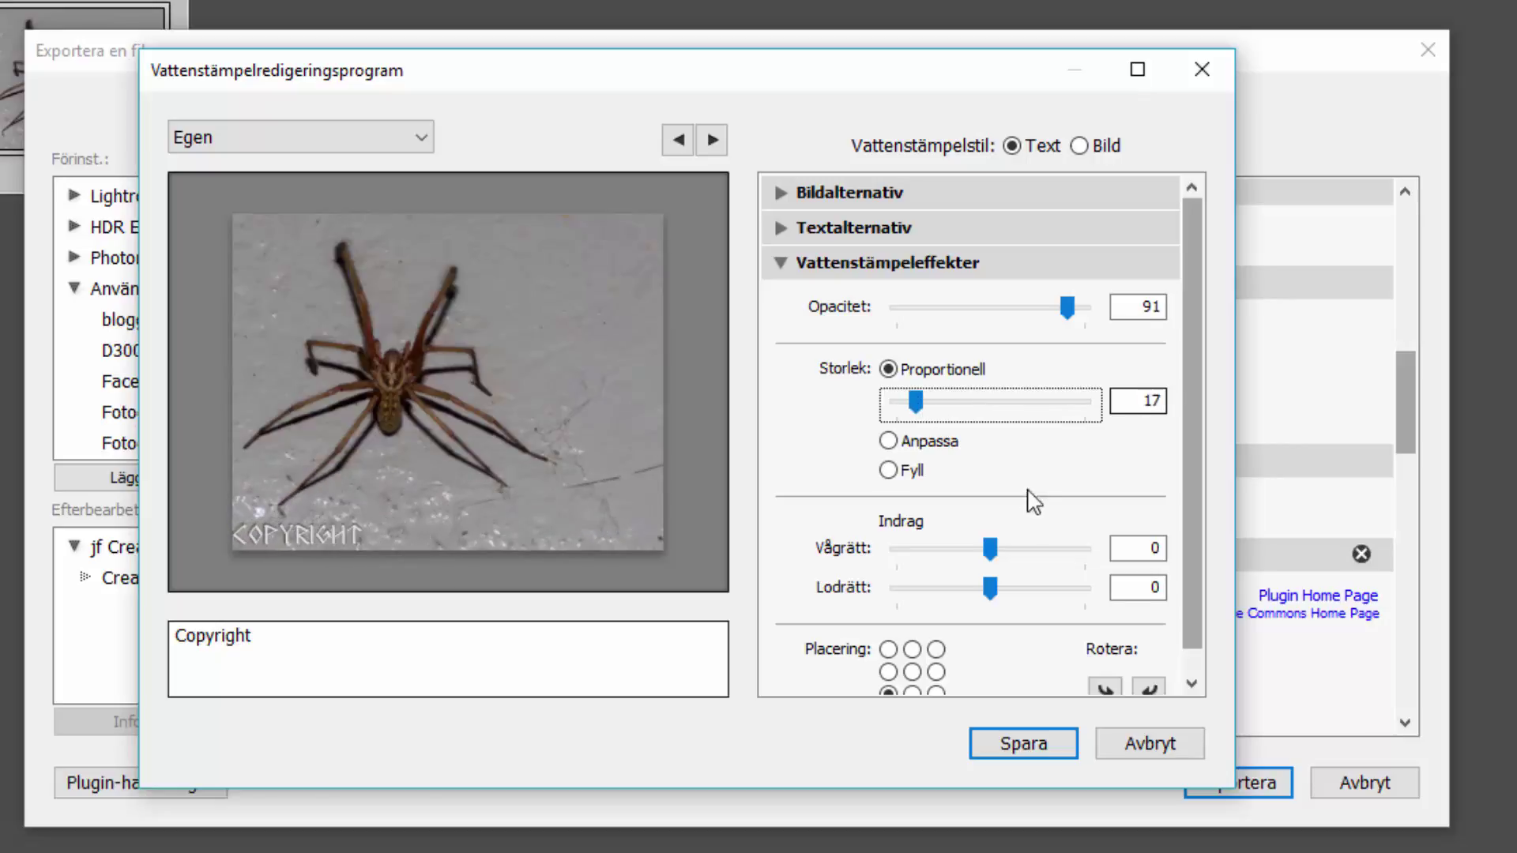
{"action": "mouse_move", "coordinate": [992, 553]}
{"action": "left_mouse_down"}
{"action": "mouse_move", "coordinate": [1084, 553]}
{"action": "mouse_move", "coordinate": [932, 563]}
{"action": "mouse_move", "coordinate": [994, 562]}
{"action": "mouse_move", "coordinate": [965, 599]}
{"action": "mouse_move", "coordinate": [1040, 591]}
{"action": "mouse_move", "coordinate": [977, 594]}
{"action": "mouse_move", "coordinate": [993, 580]}
{"action": "left_mouse_up"}
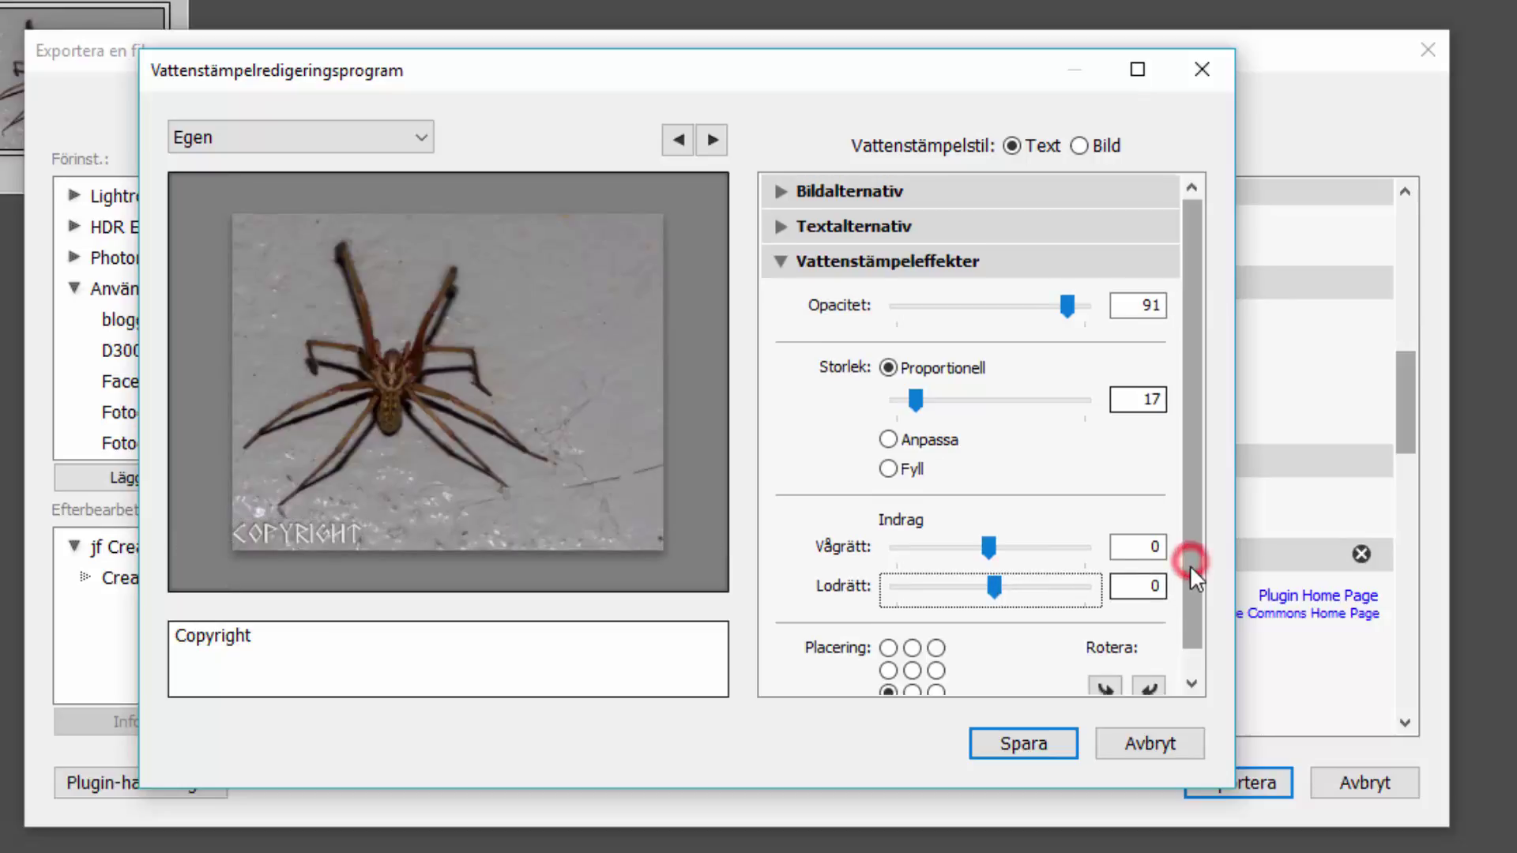
Try the top-left and centre watermark positions, then return it to bottom-left
{"action": "left_click_drag", "start_coordinate": [1189, 565], "coordinate": [1185, 614]}
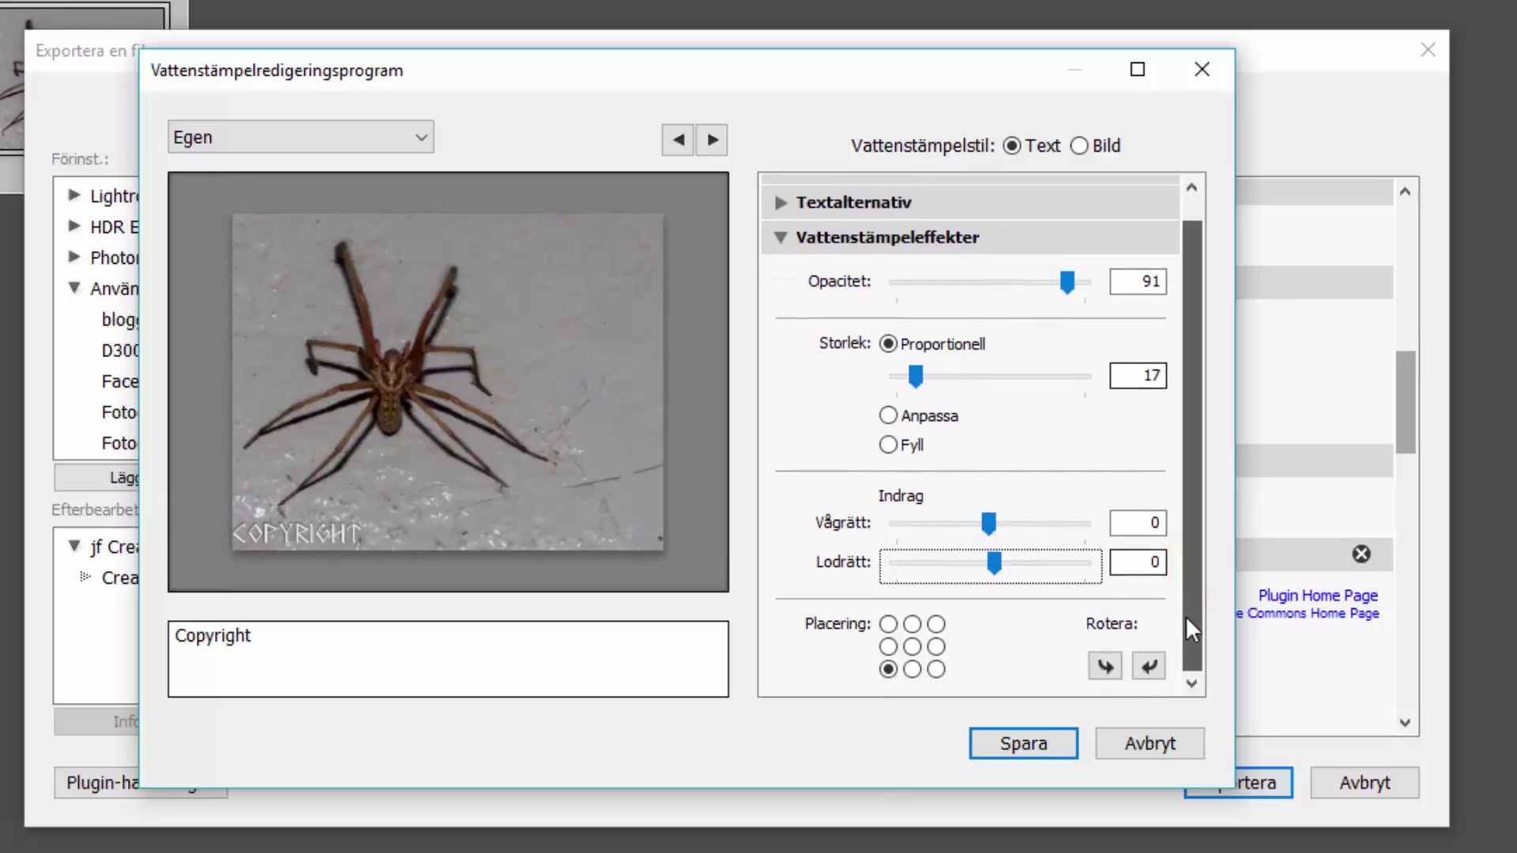
{"action": "left_click", "coordinate": [888, 624]}
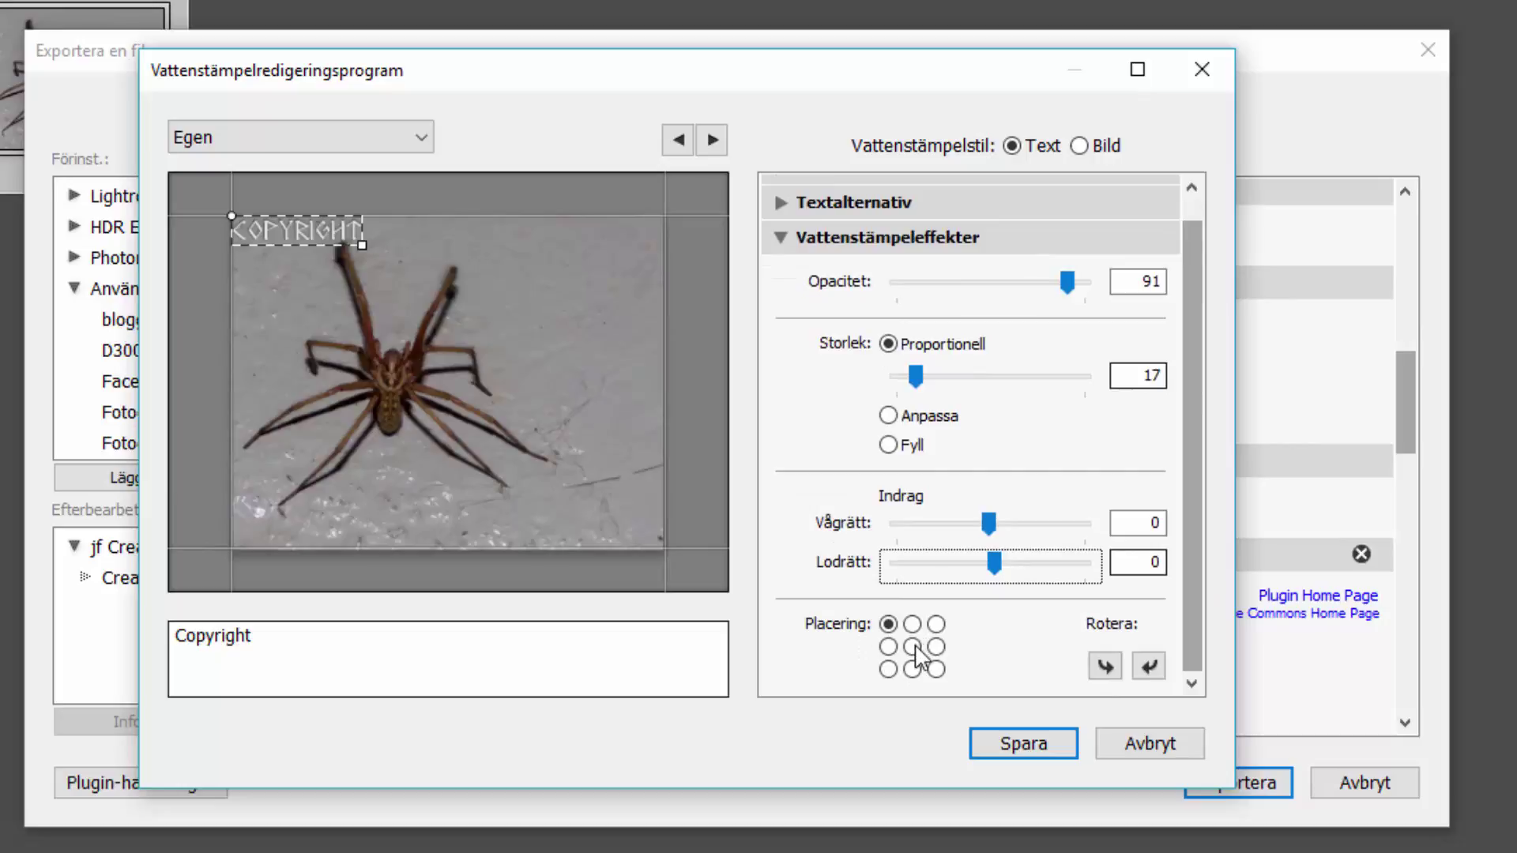
{"action": "left_click", "coordinate": [912, 647]}
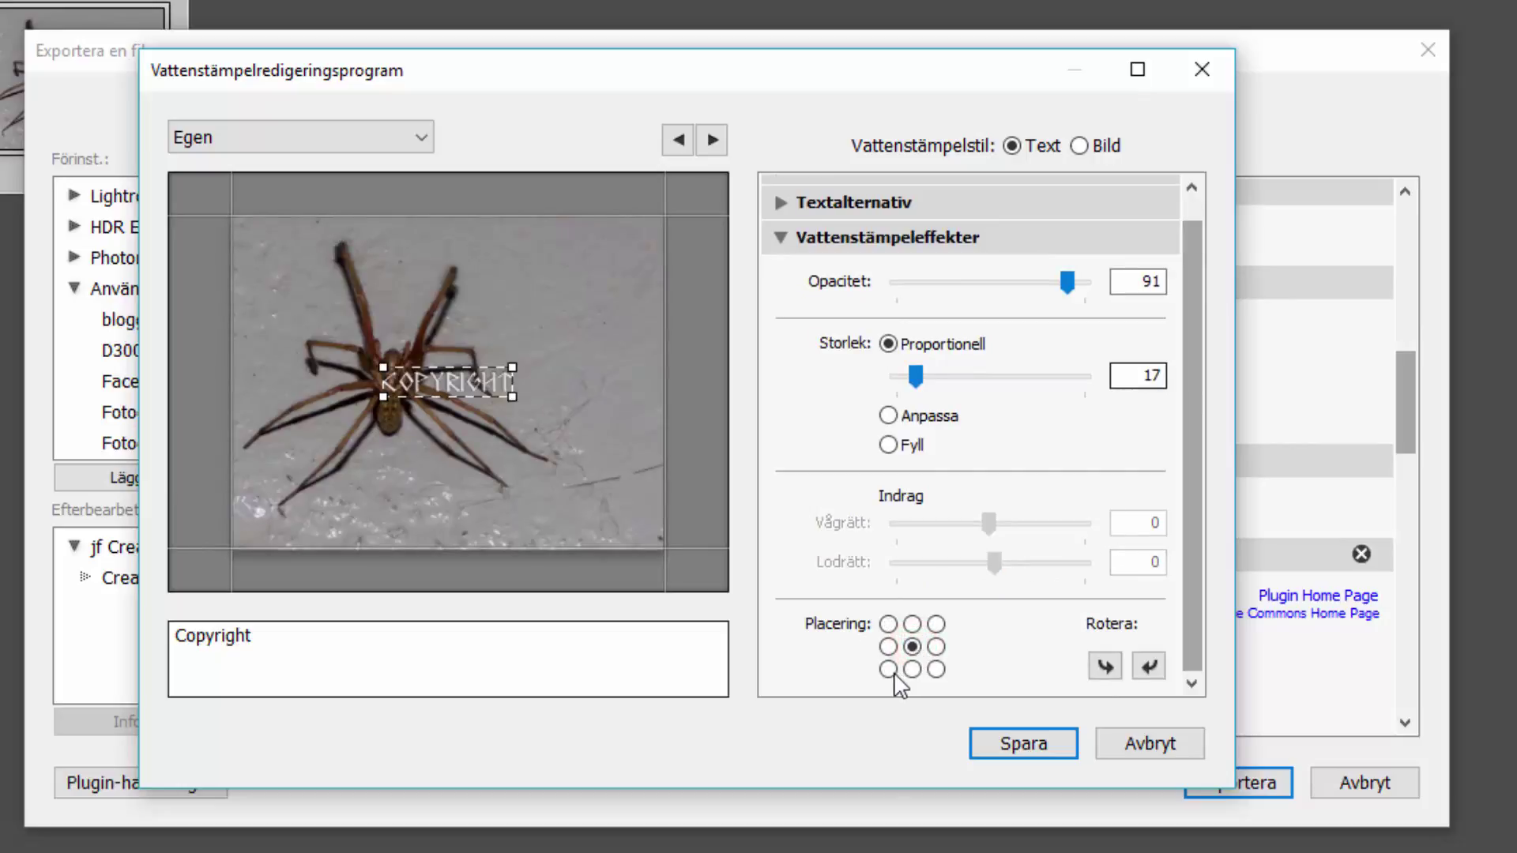
{"action": "left_click", "coordinate": [888, 669]}
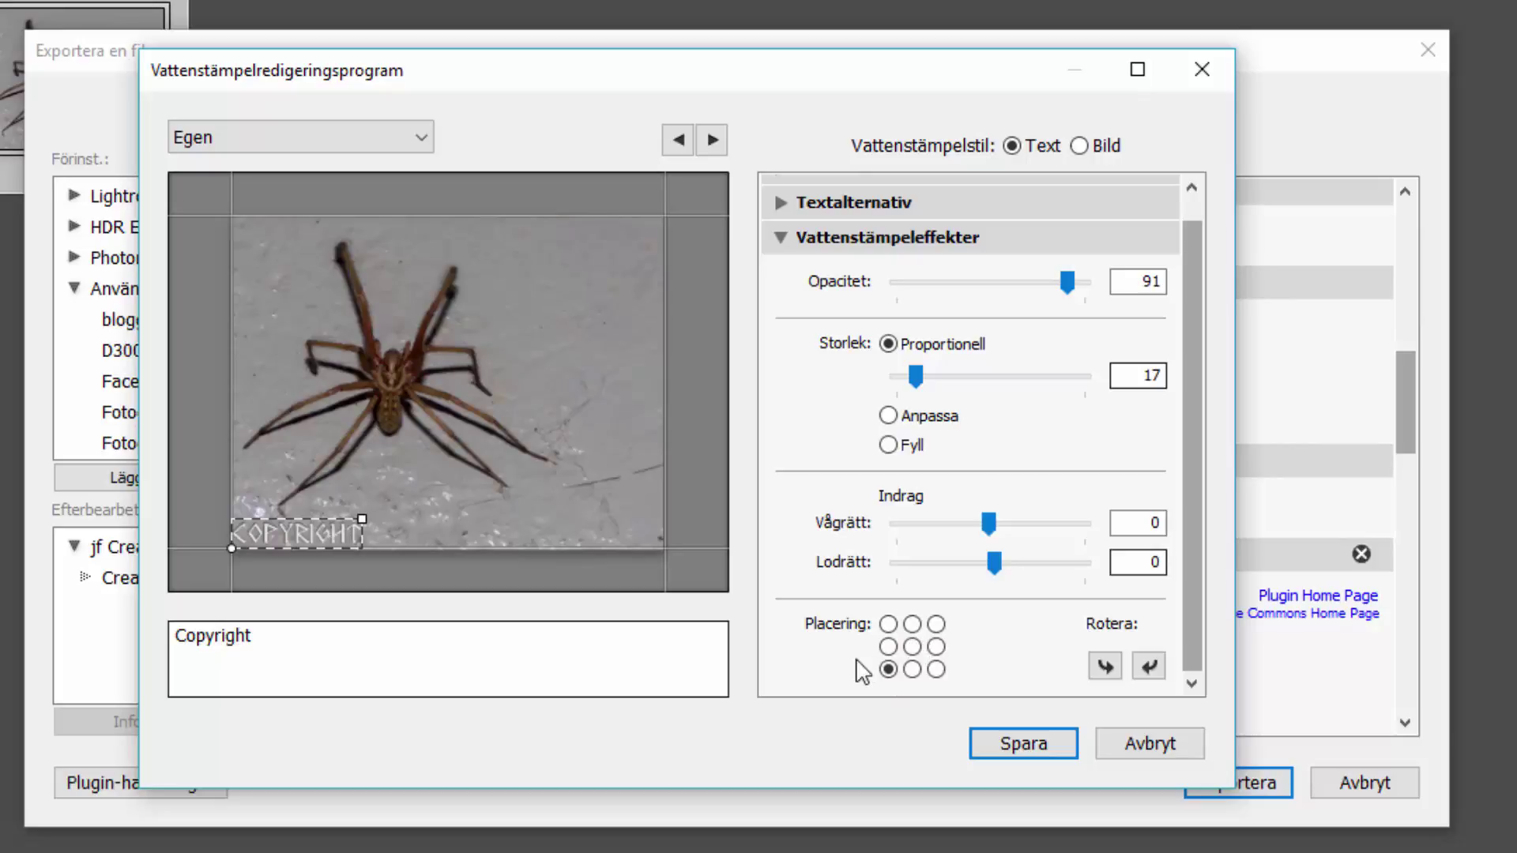
Save the current watermark settings as a preset named 'Test'
{"action": "left_click", "coordinate": [1060, 746]}
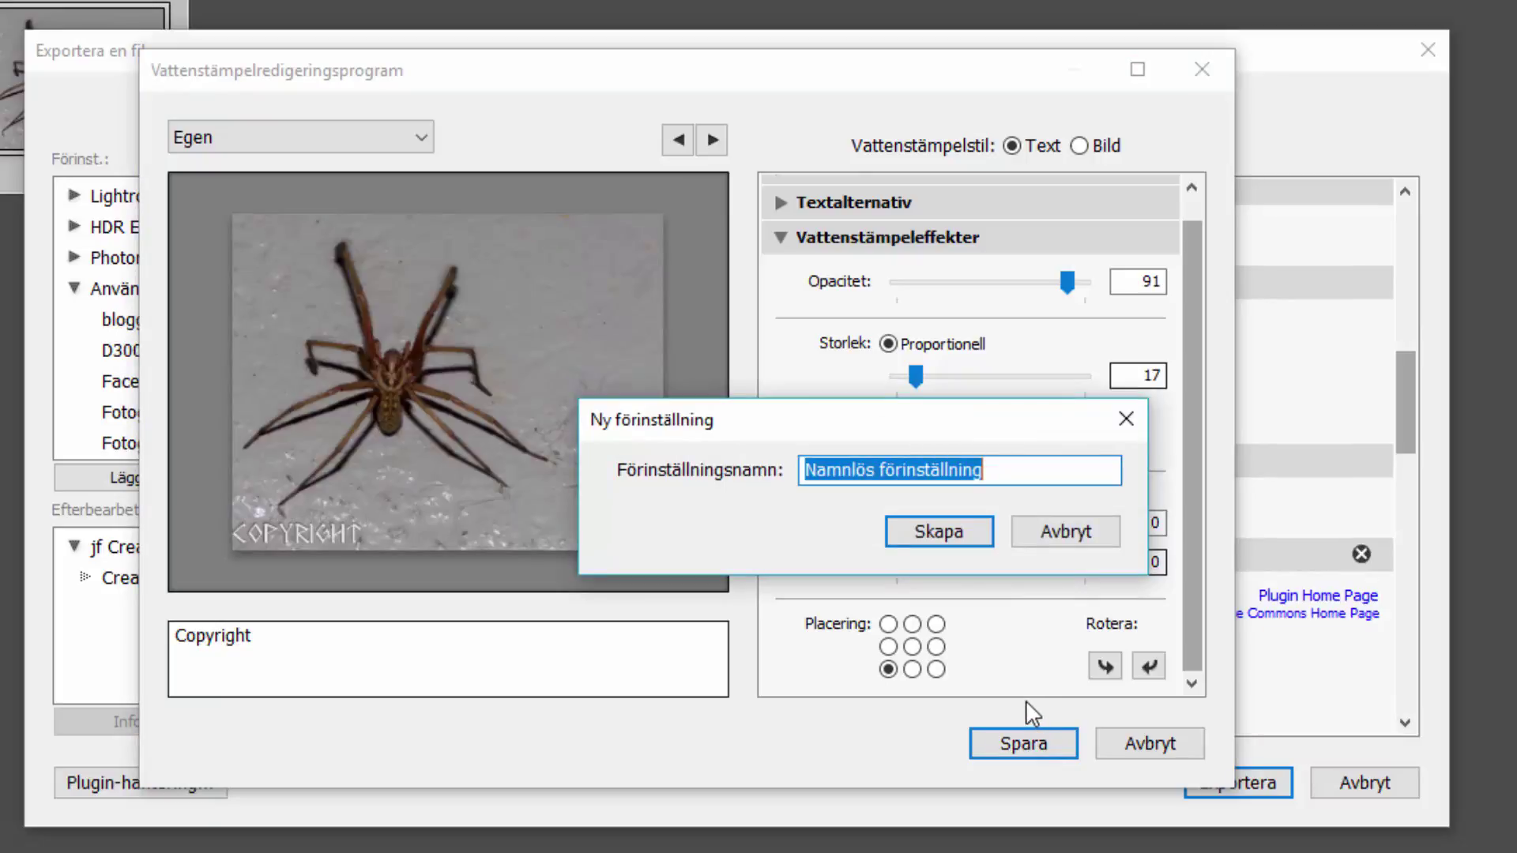
{"action": "type", "text": "Test"}
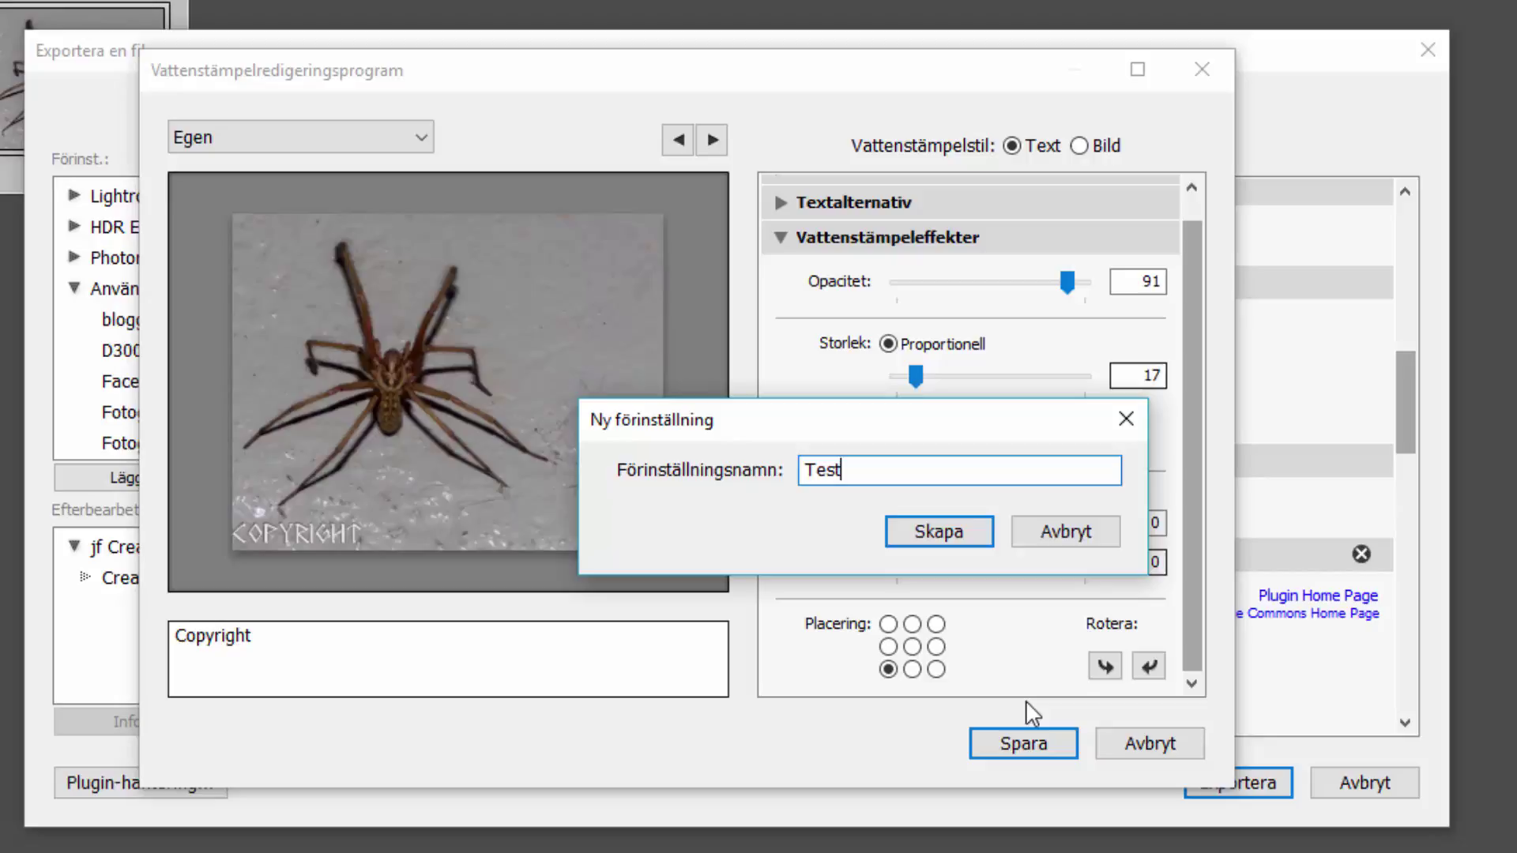
{"action": "key", "text": "Return"}
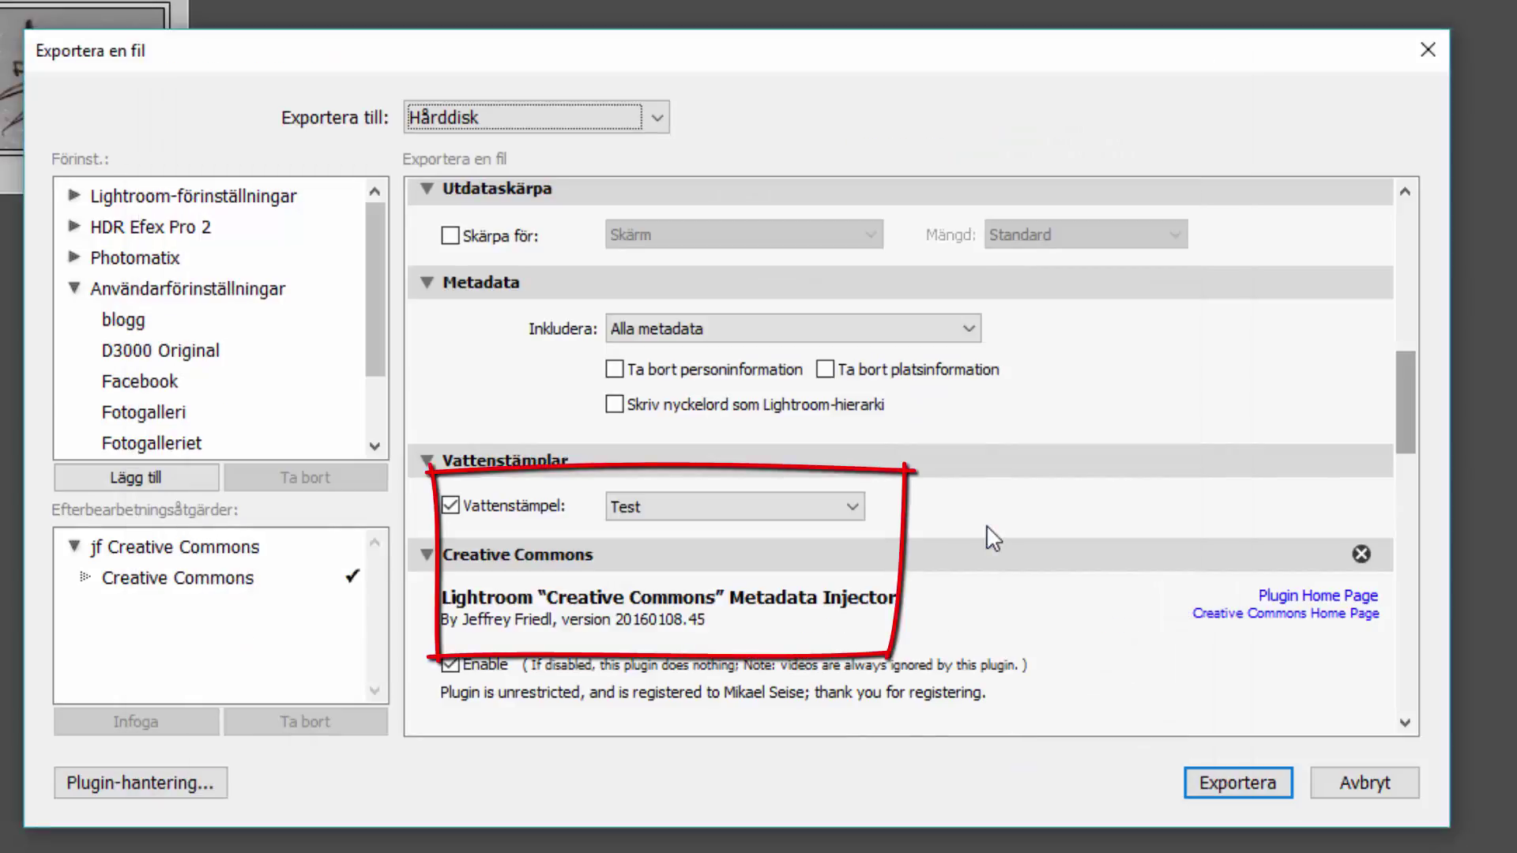
Keep 'Test' as the watermark and export the photo to the desktop Tillsvidare folder
{"action": "left_click", "coordinate": [853, 508]}
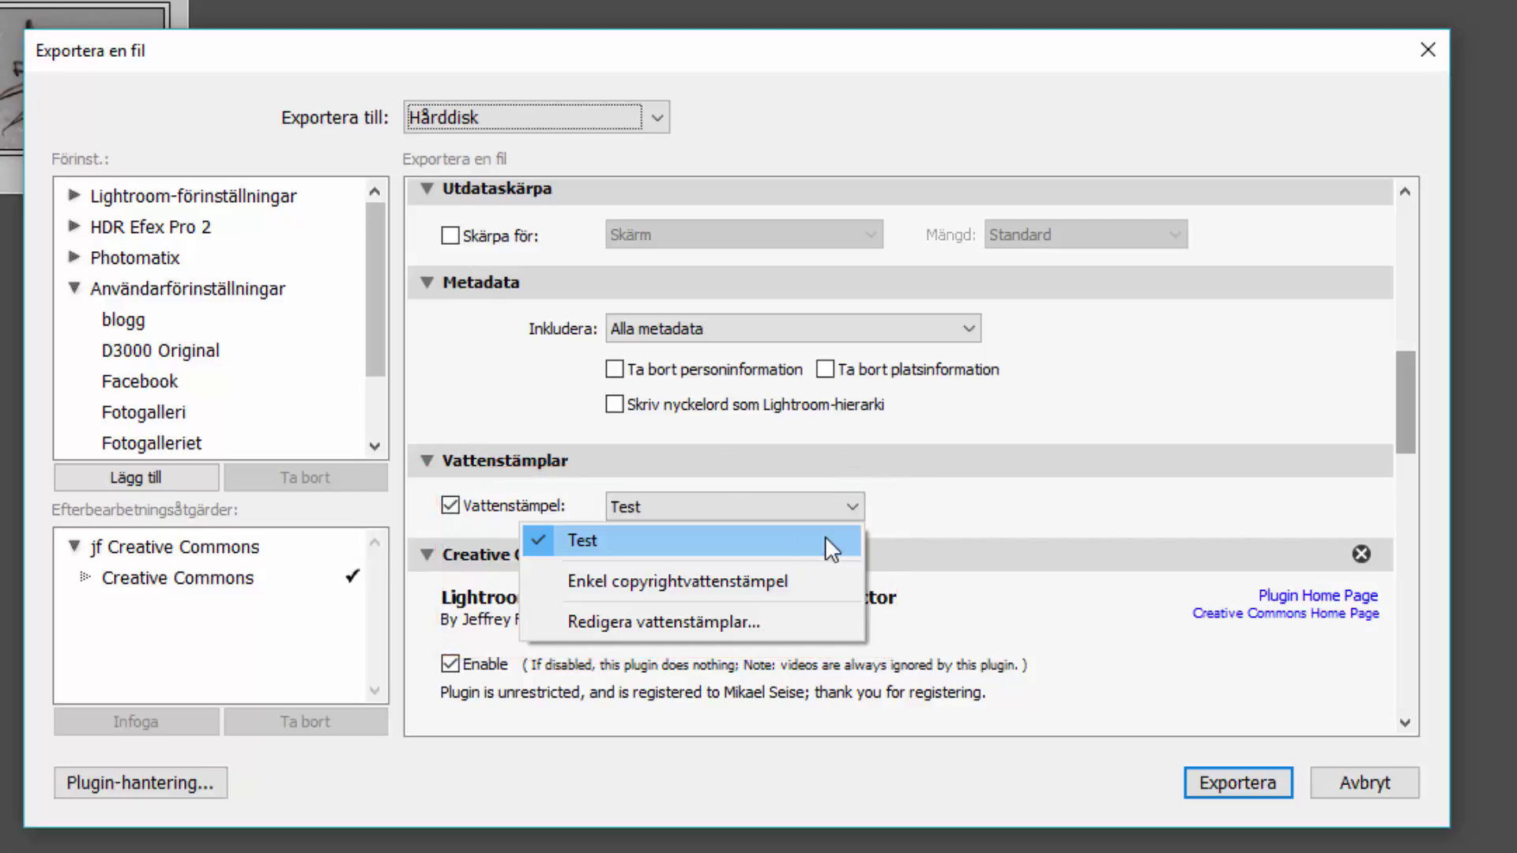
{"action": "left_click", "coordinate": [934, 511]}
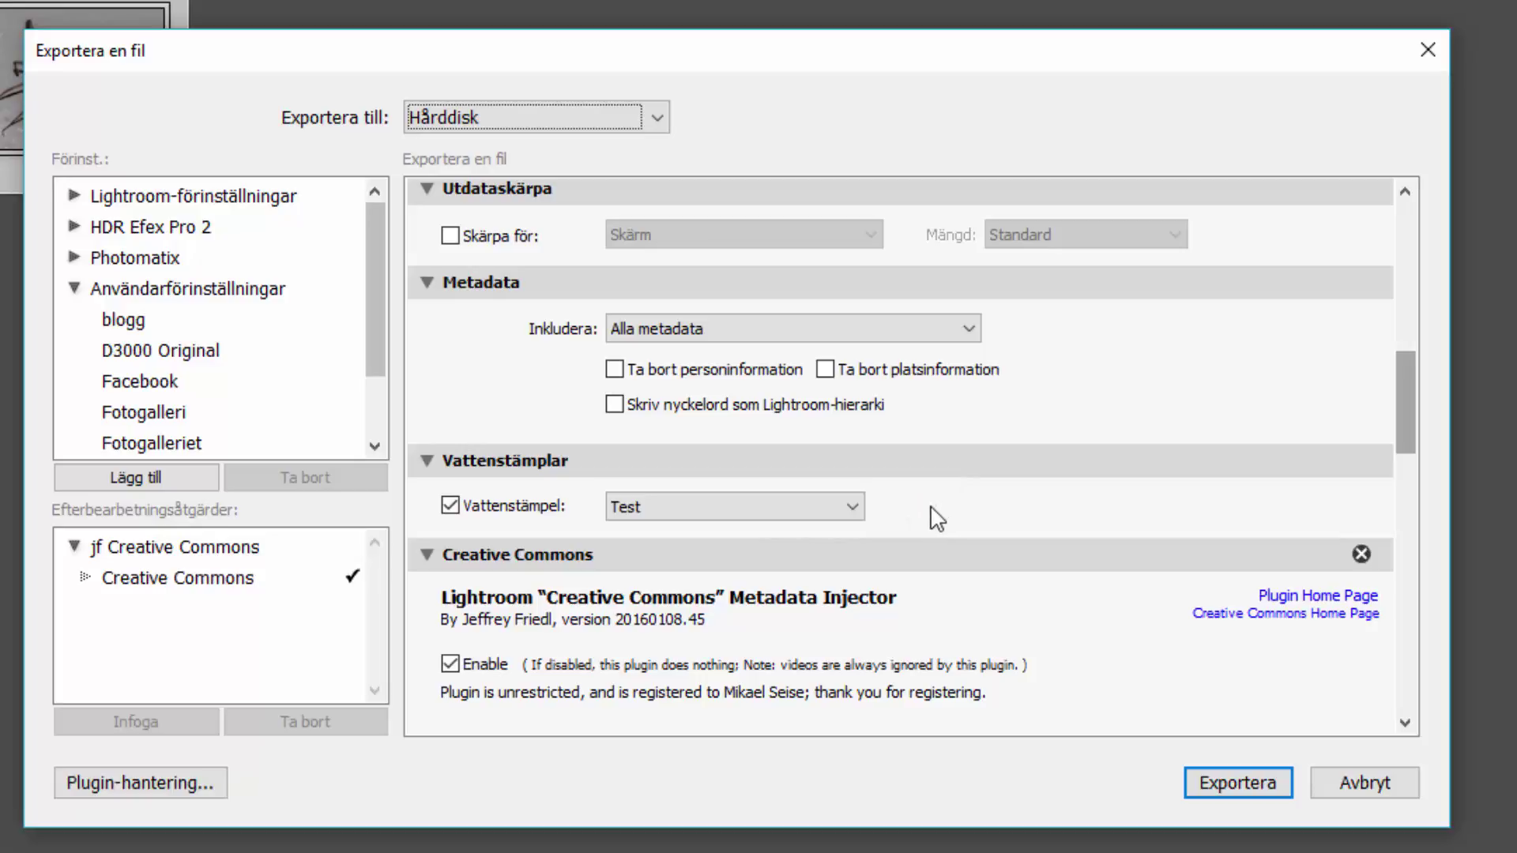
{"action": "left_click", "coordinate": [1217, 789]}
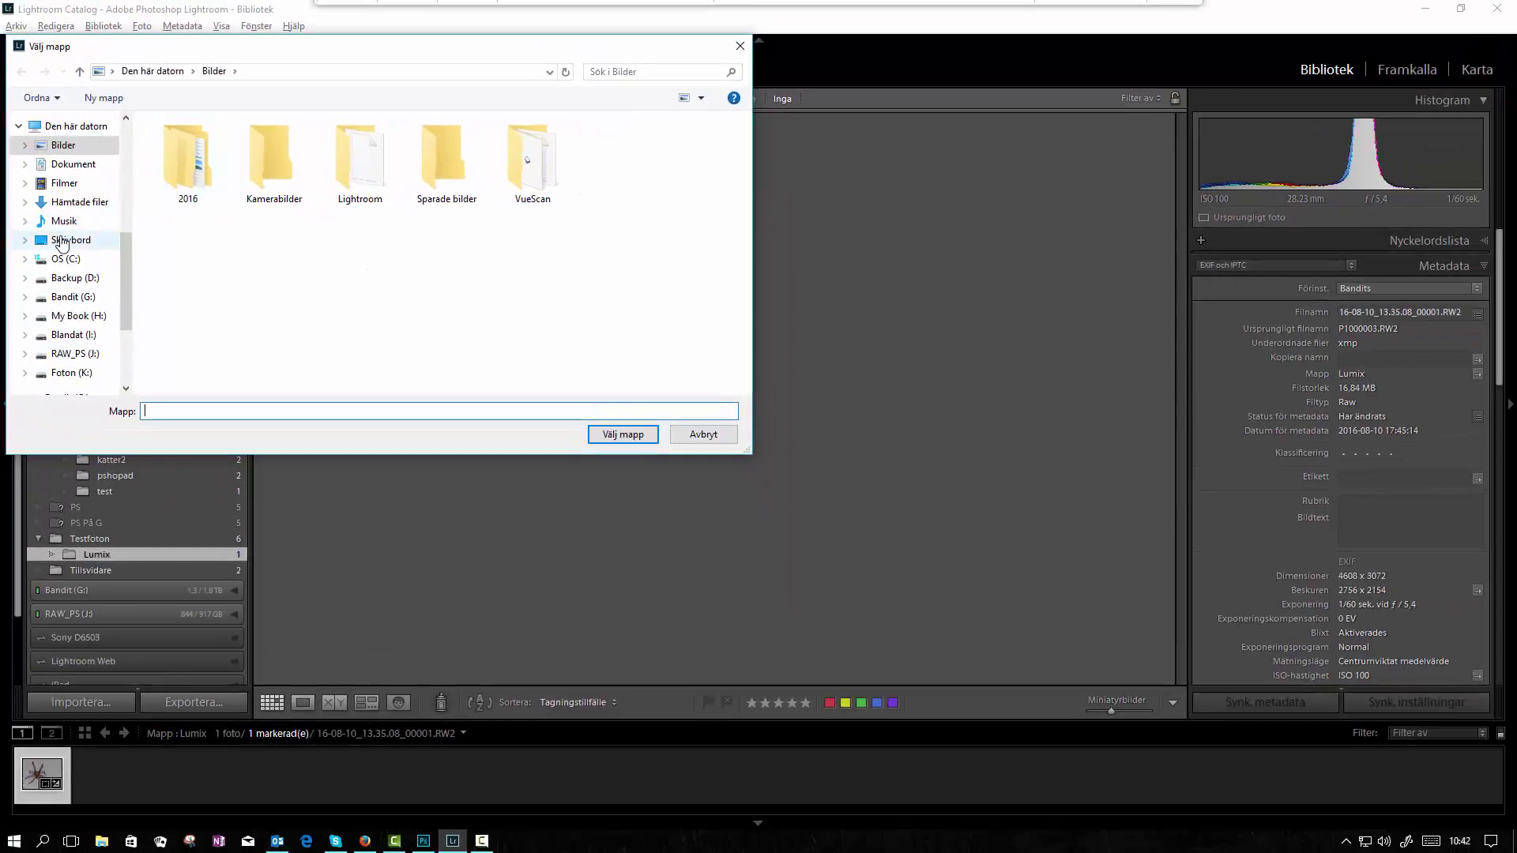
{"action": "left_click", "coordinate": [62, 241]}
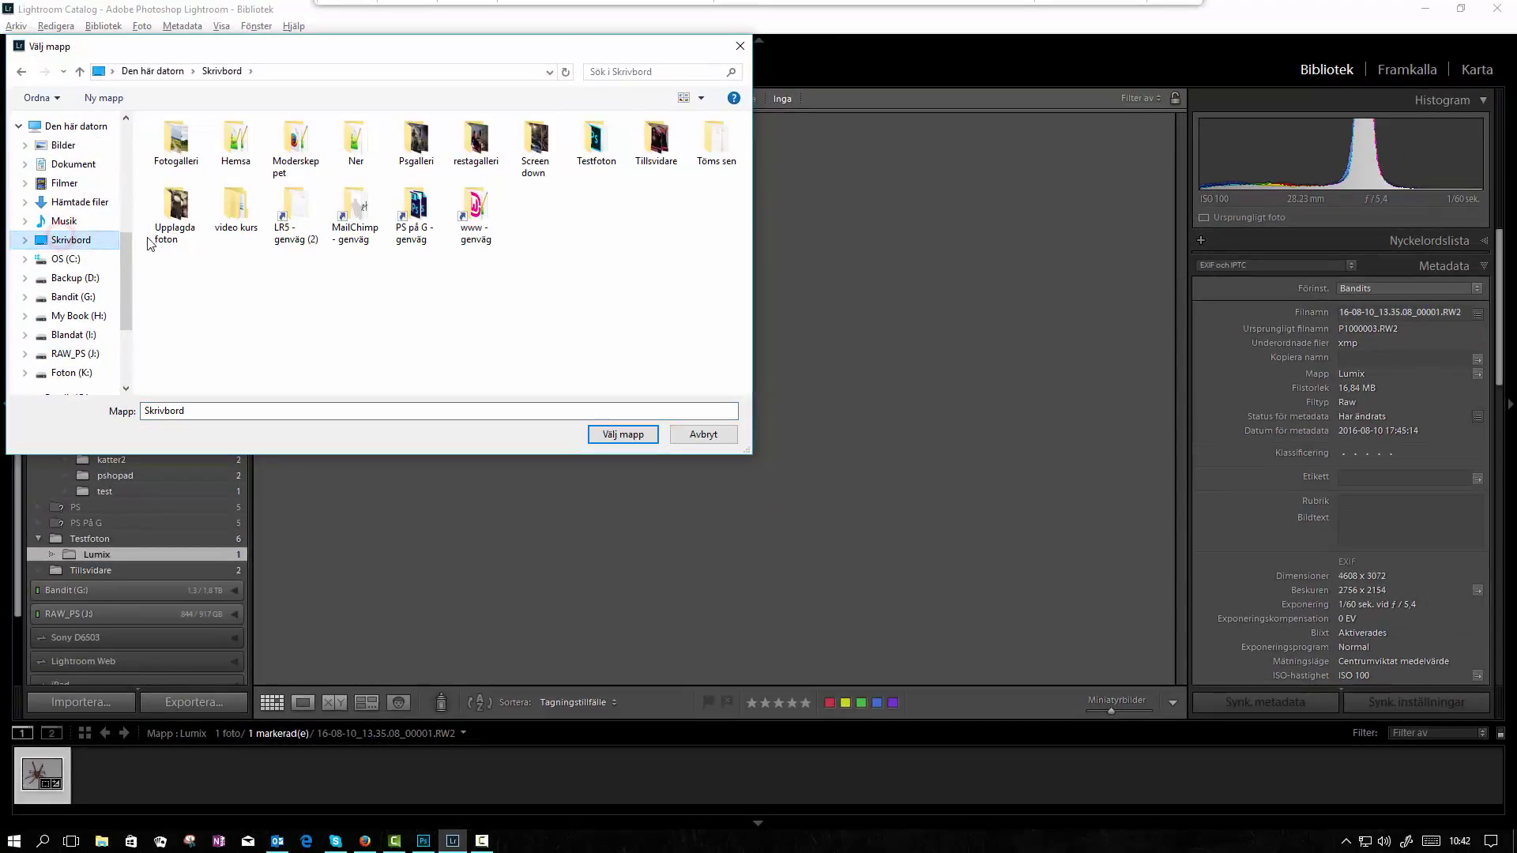
{"action": "double_click", "coordinate": [658, 142]}
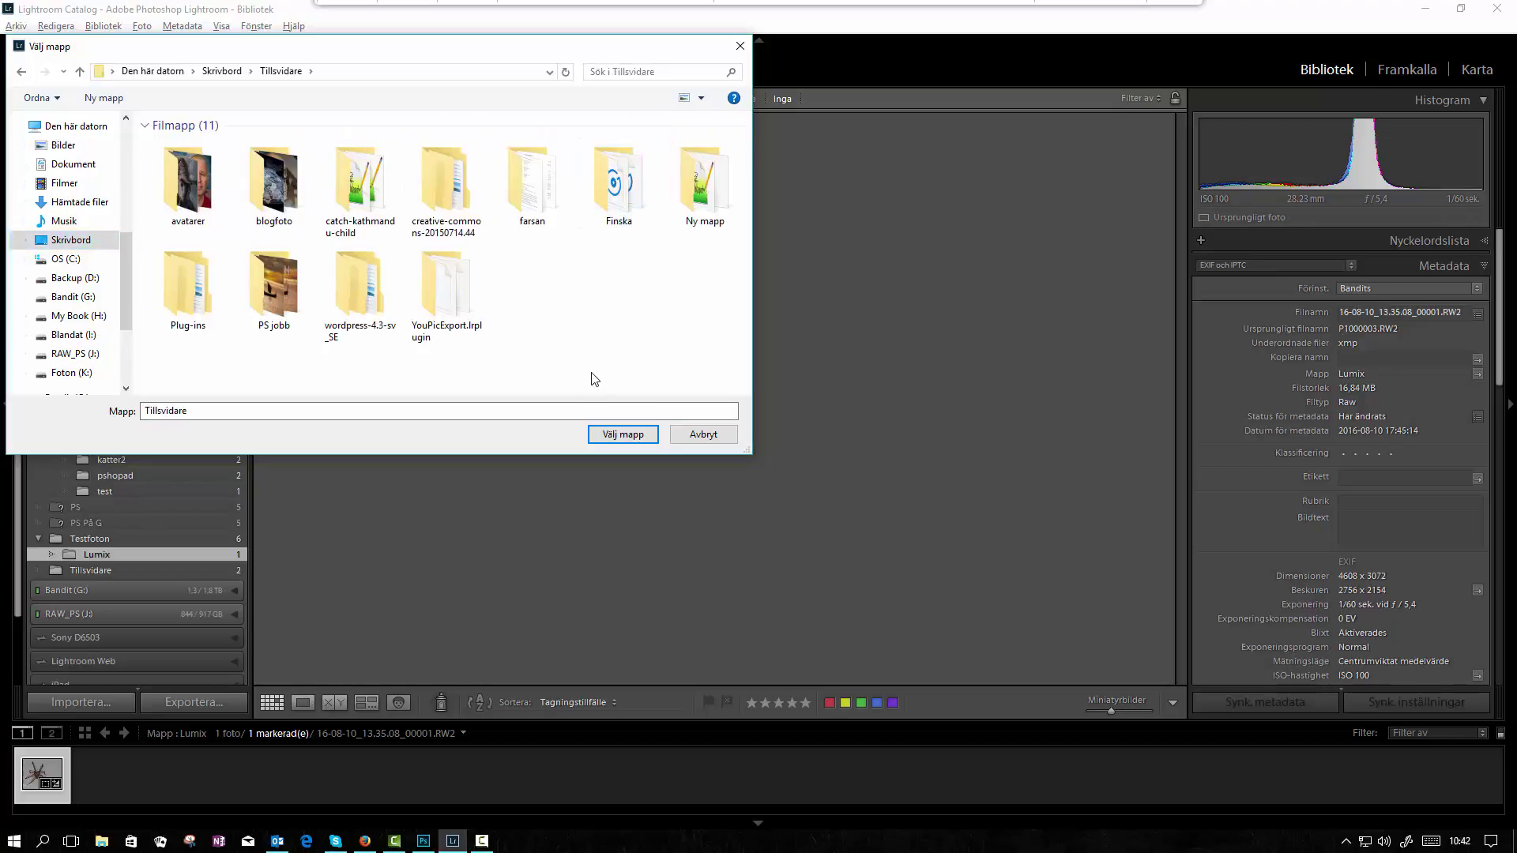
{"action": "left_click", "coordinate": [615, 435]}
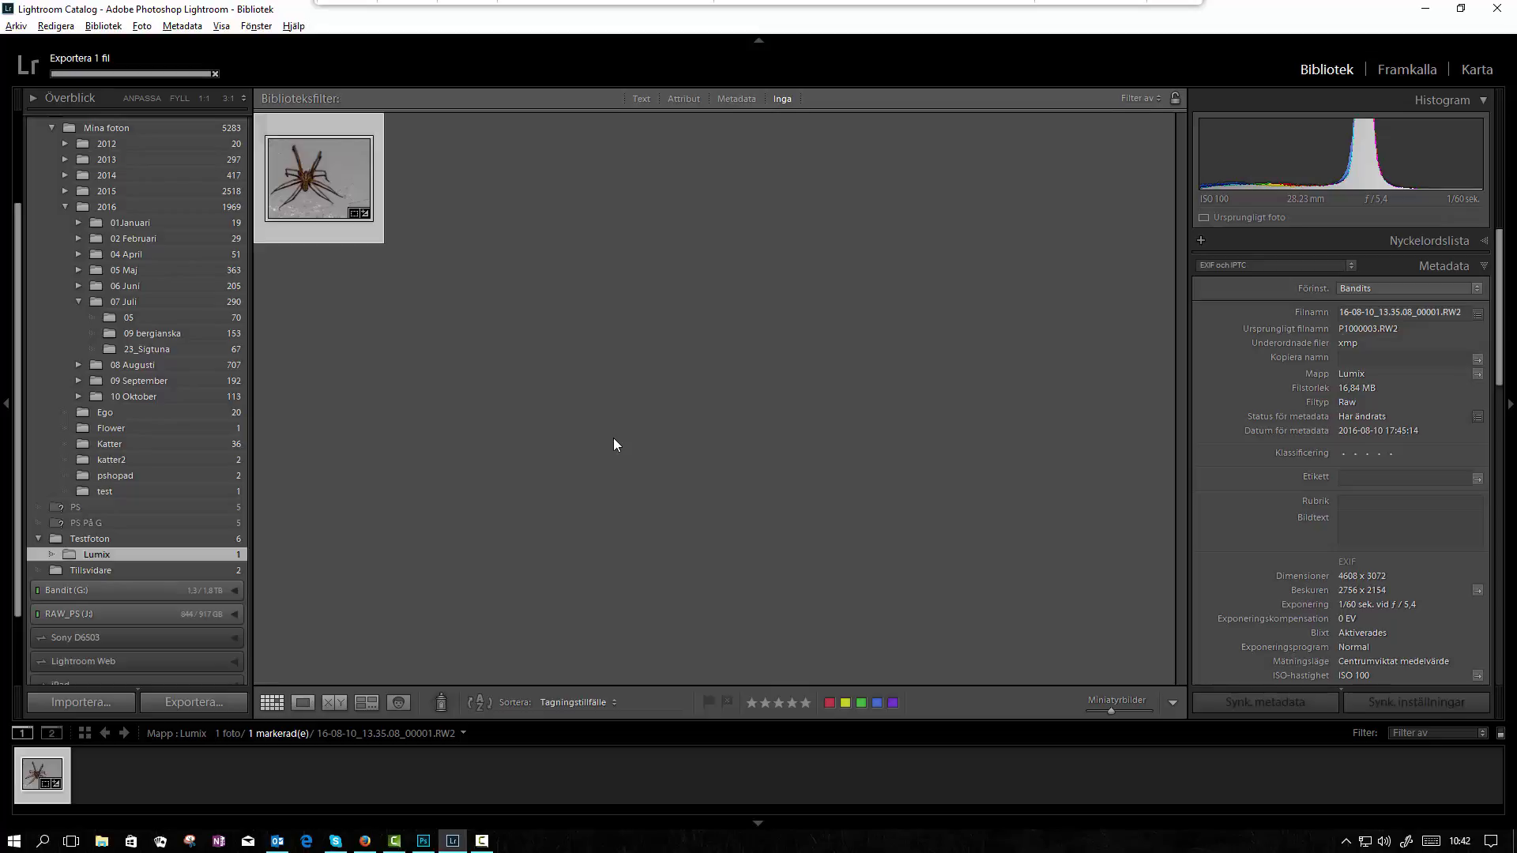
{"action": "key", "text": "e"}
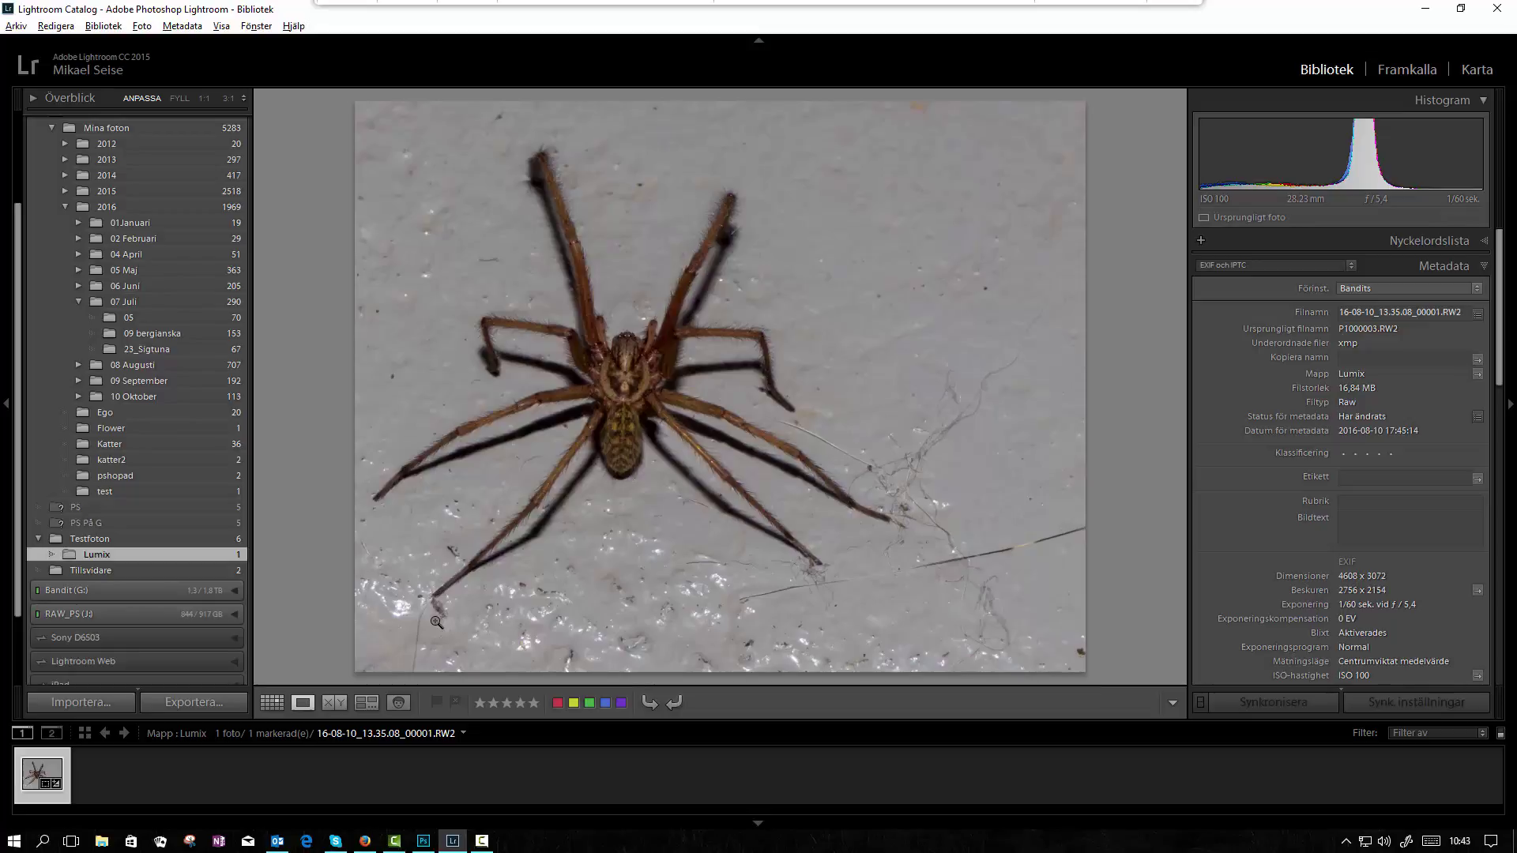
{"action": "key", "text": "g"}
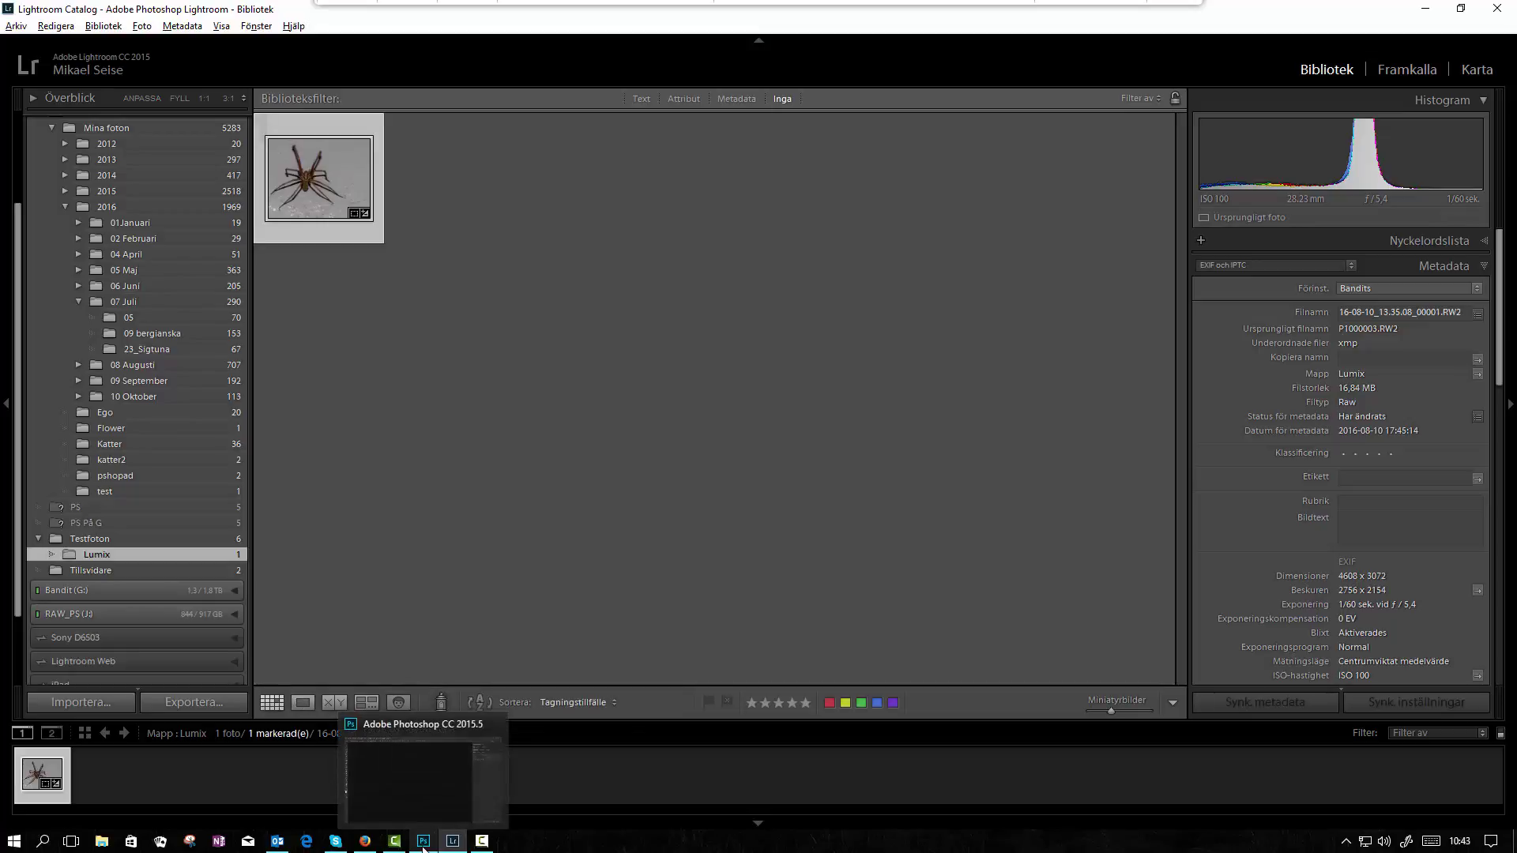
Open the spider JPG from Skrivbord > Tillsvidare in Photoshop, then return to Lightroom
{"action": "left_click", "coordinate": [423, 843]}
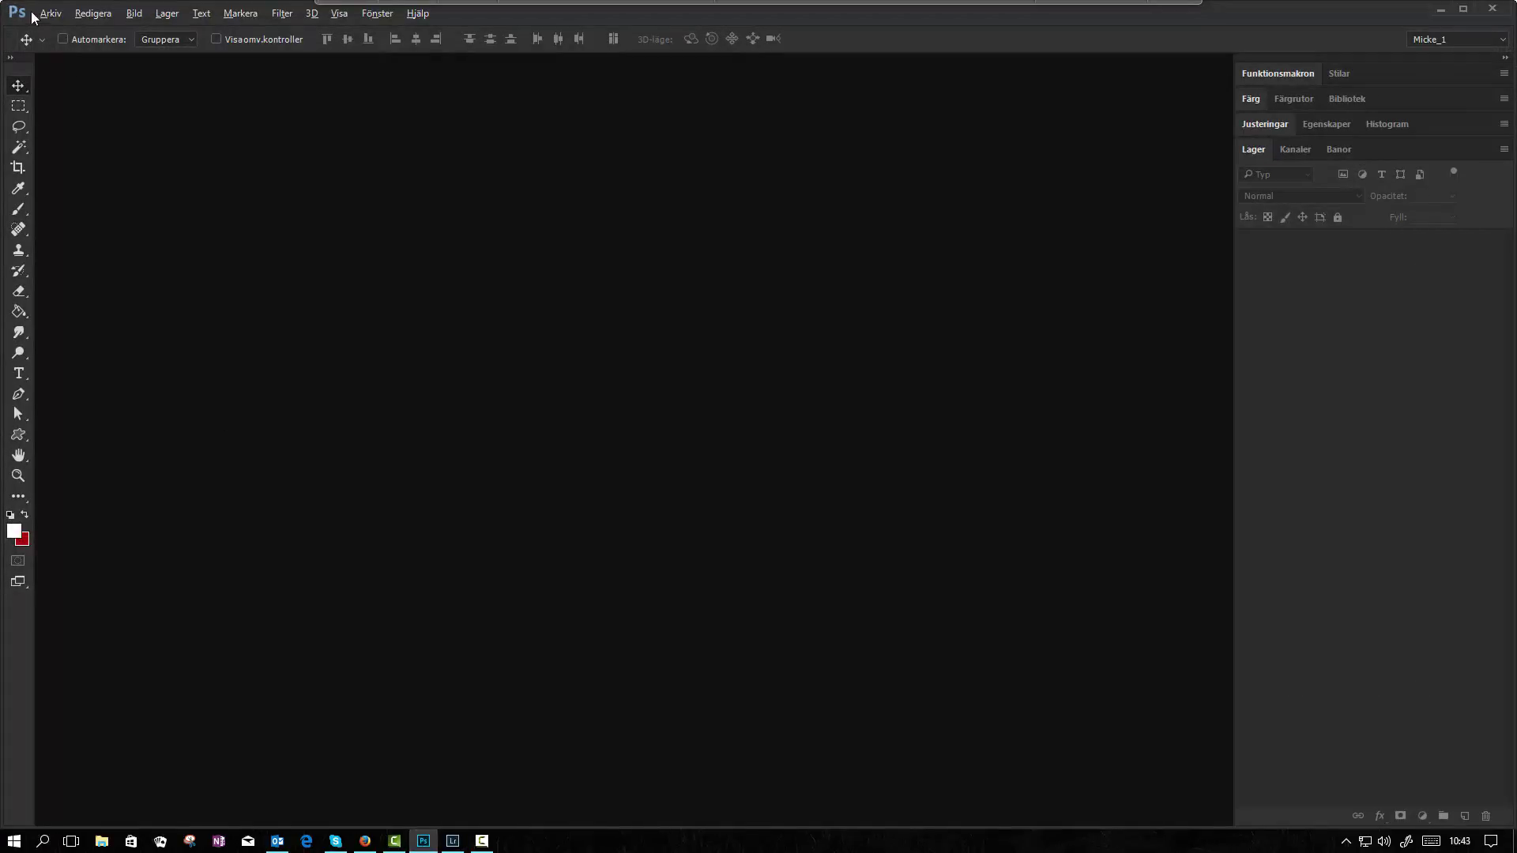
{"action": "left_click", "coordinate": [49, 13]}
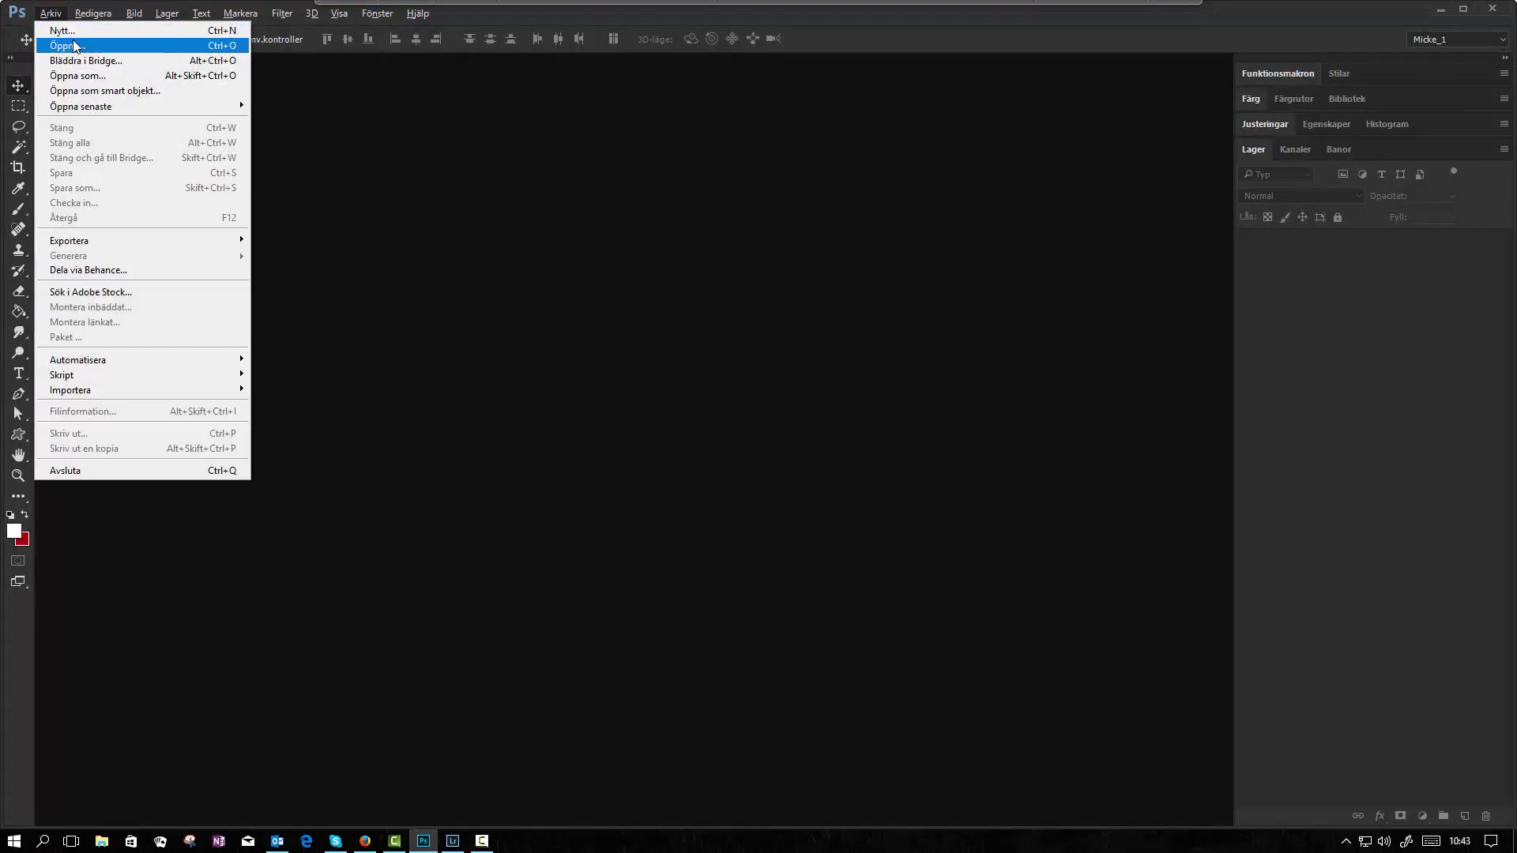
{"action": "left_click", "coordinate": [96, 45]}
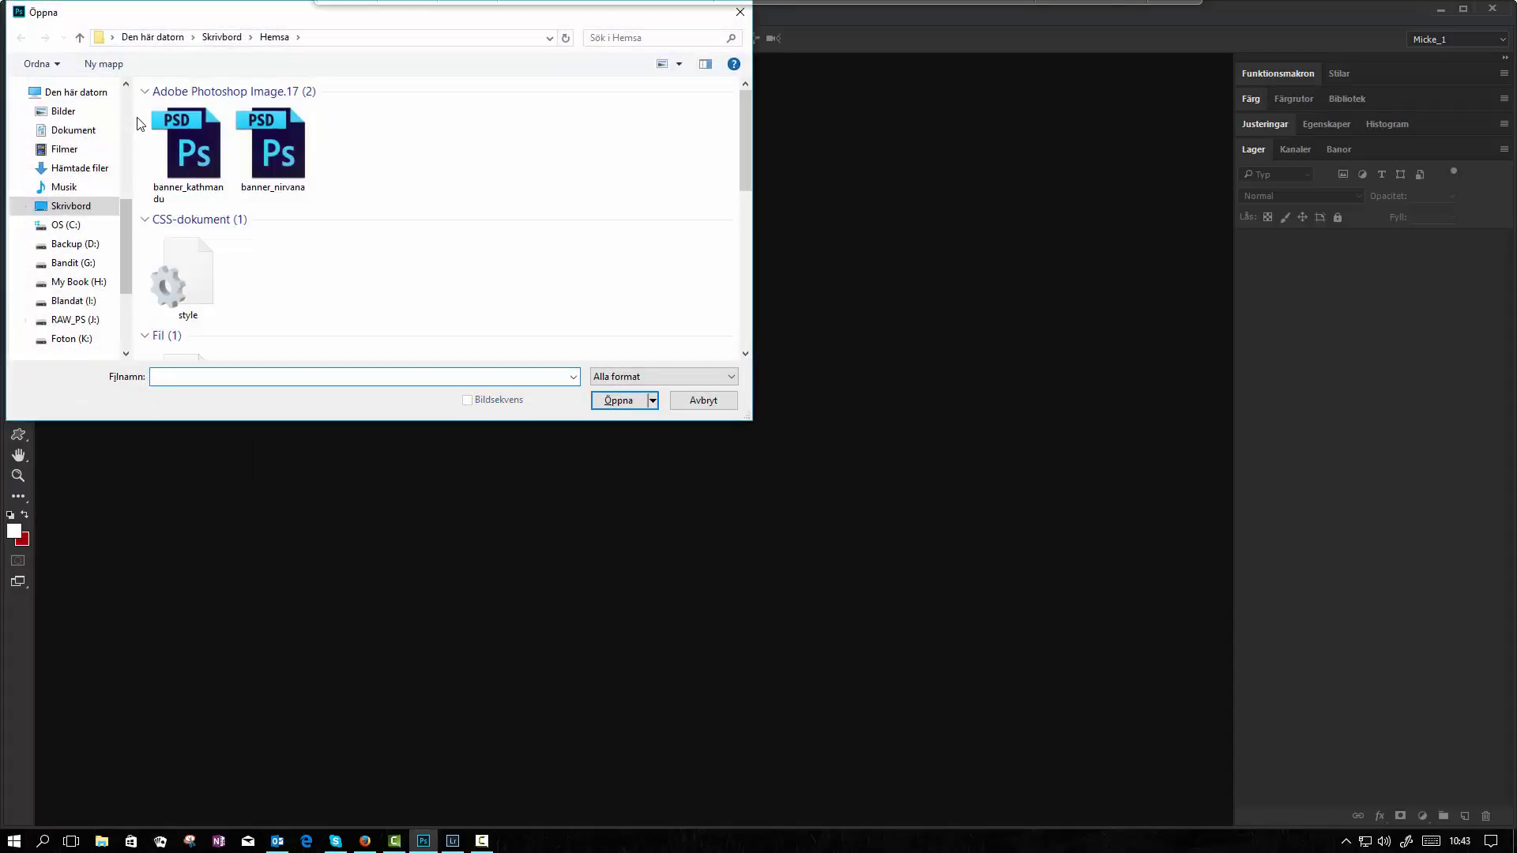
{"action": "left_click", "coordinate": [71, 205]}
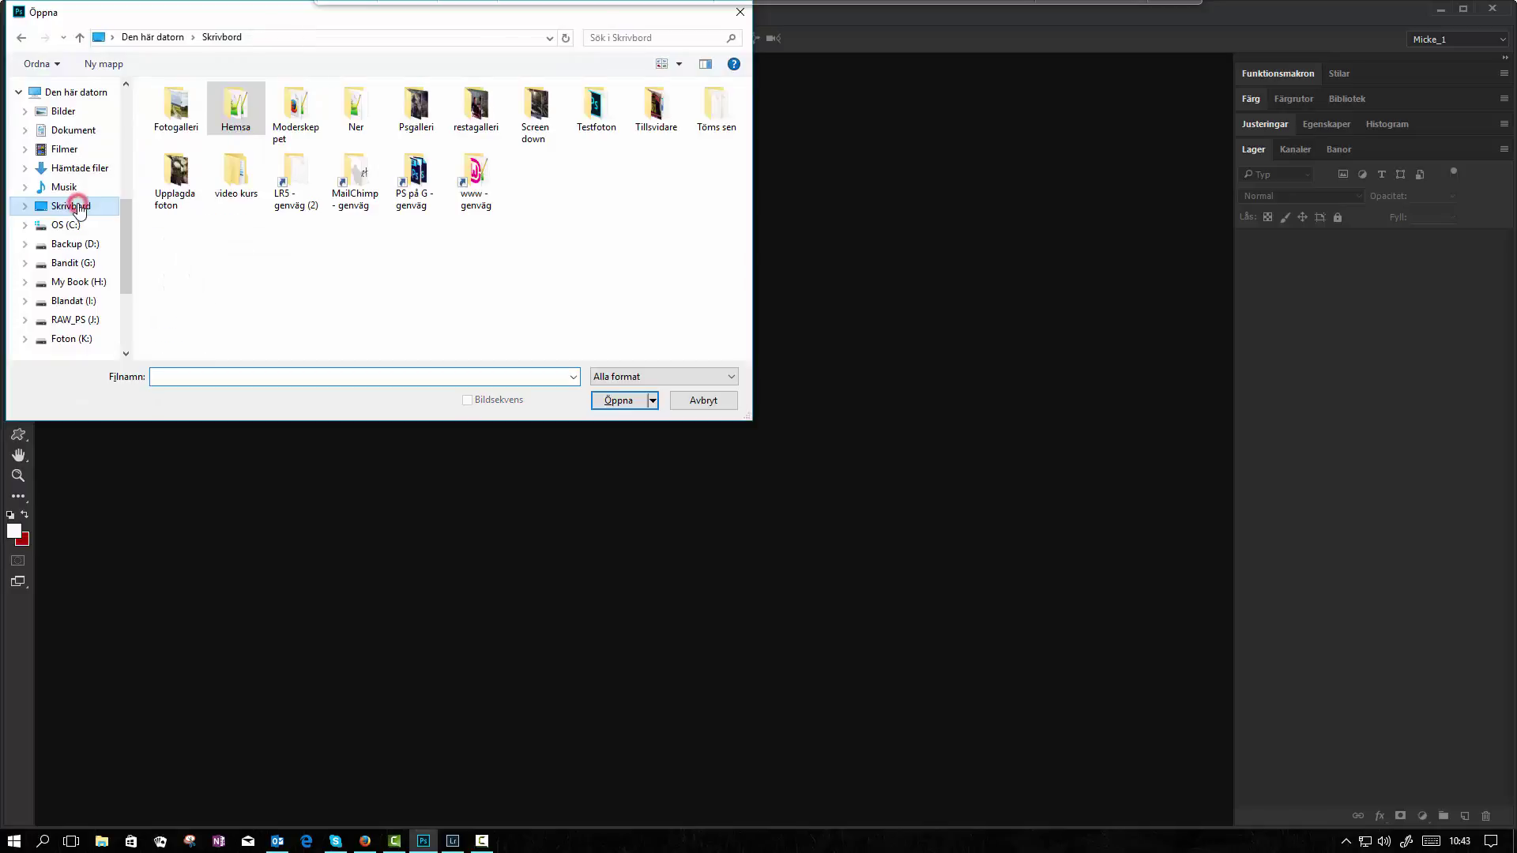
{"action": "double_click", "coordinate": [666, 110]}
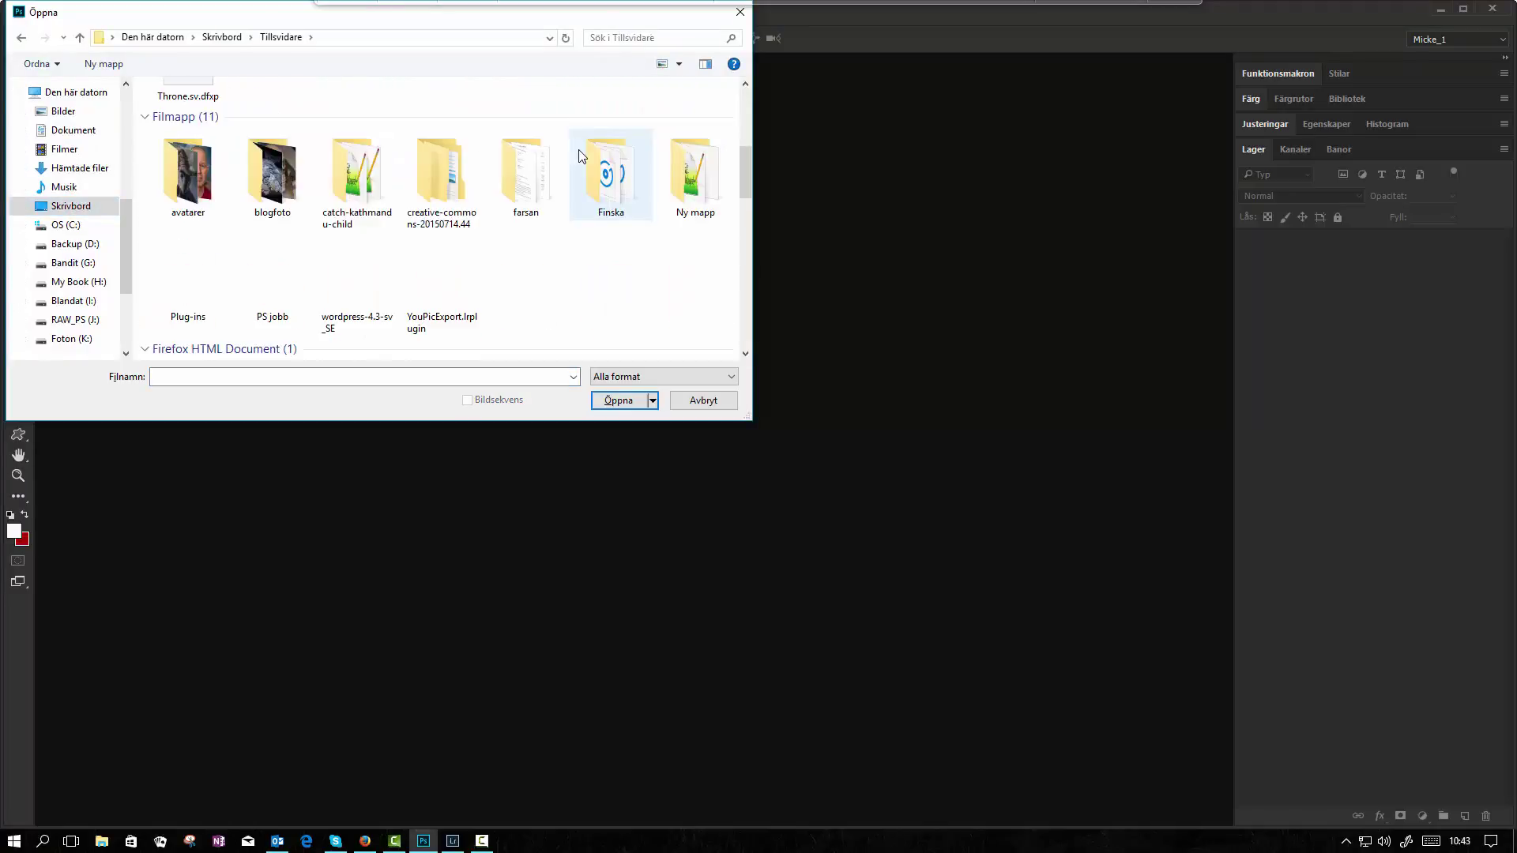
{"action": "scroll", "coordinate": [580, 156], "scroll_direction": "down", "scroll_amount": 3}
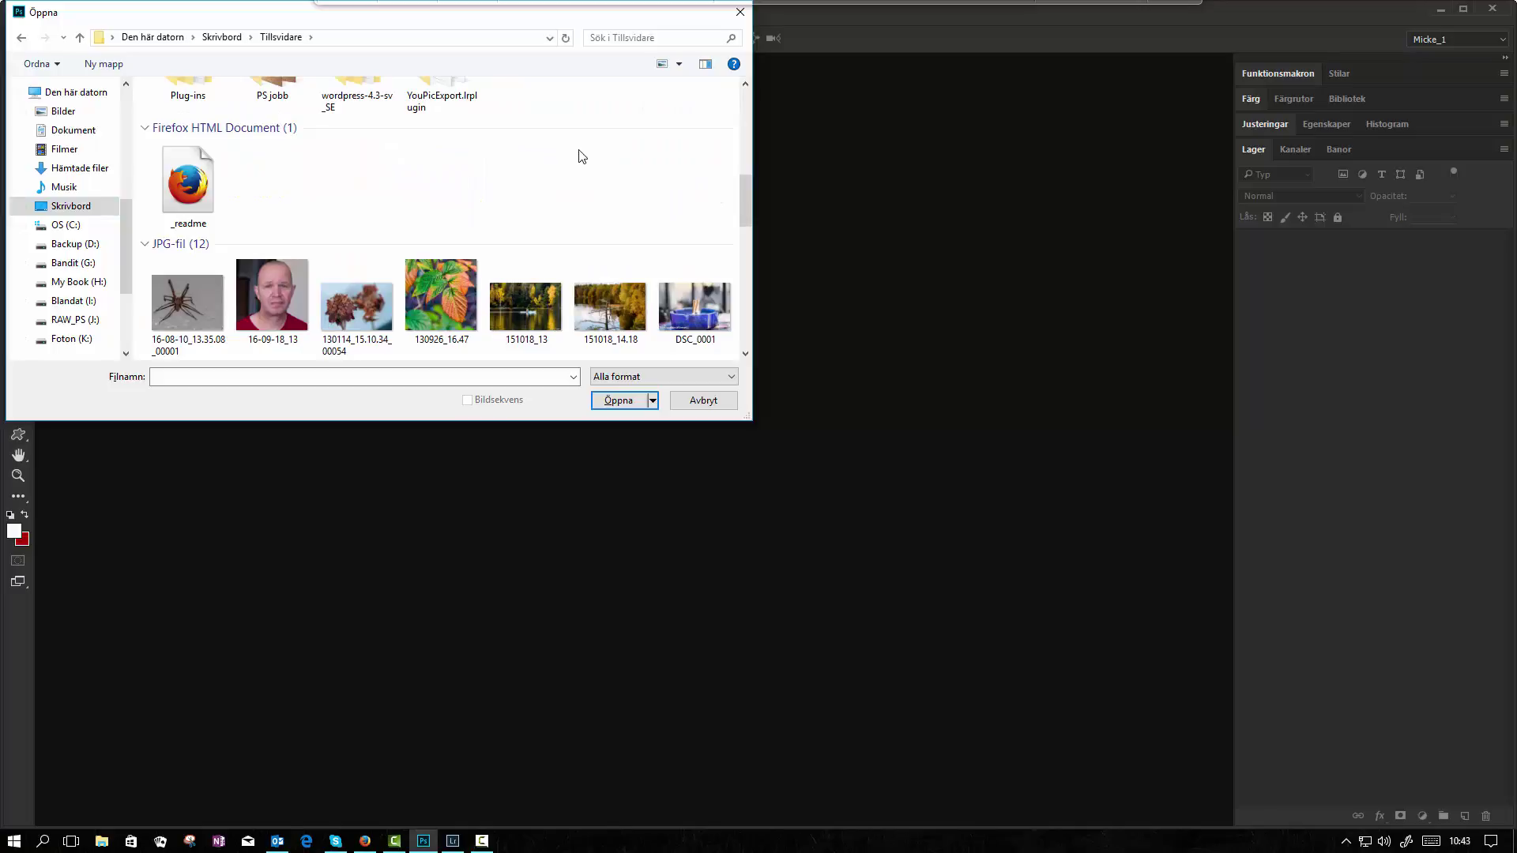
{"action": "double_click", "coordinate": [173, 315]}
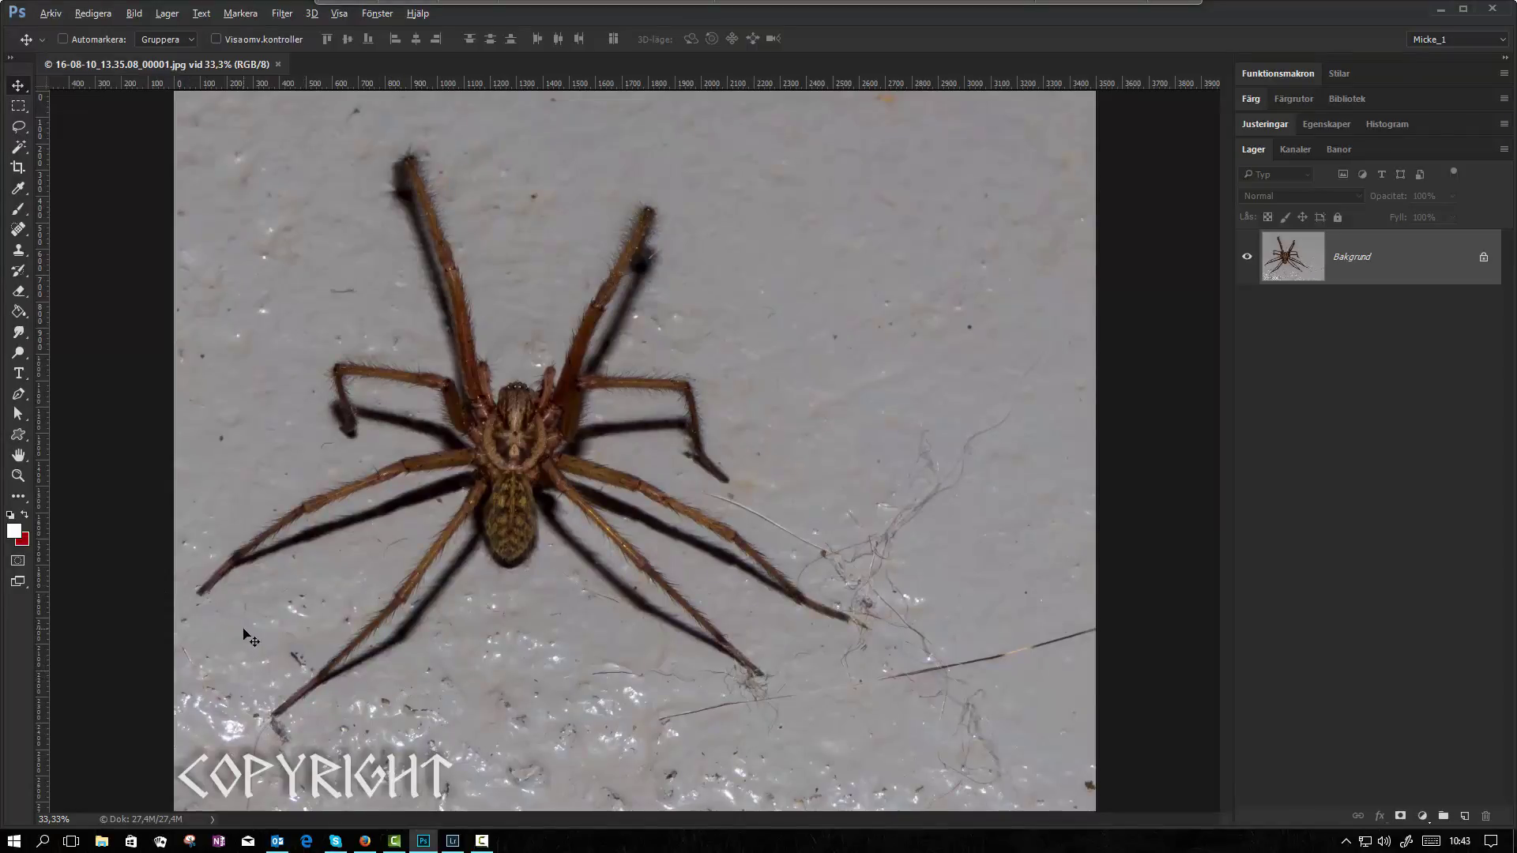
{"action": "scroll", "coordinate": [244, 632], "scroll_direction": "down", "scroll_amount": 1}
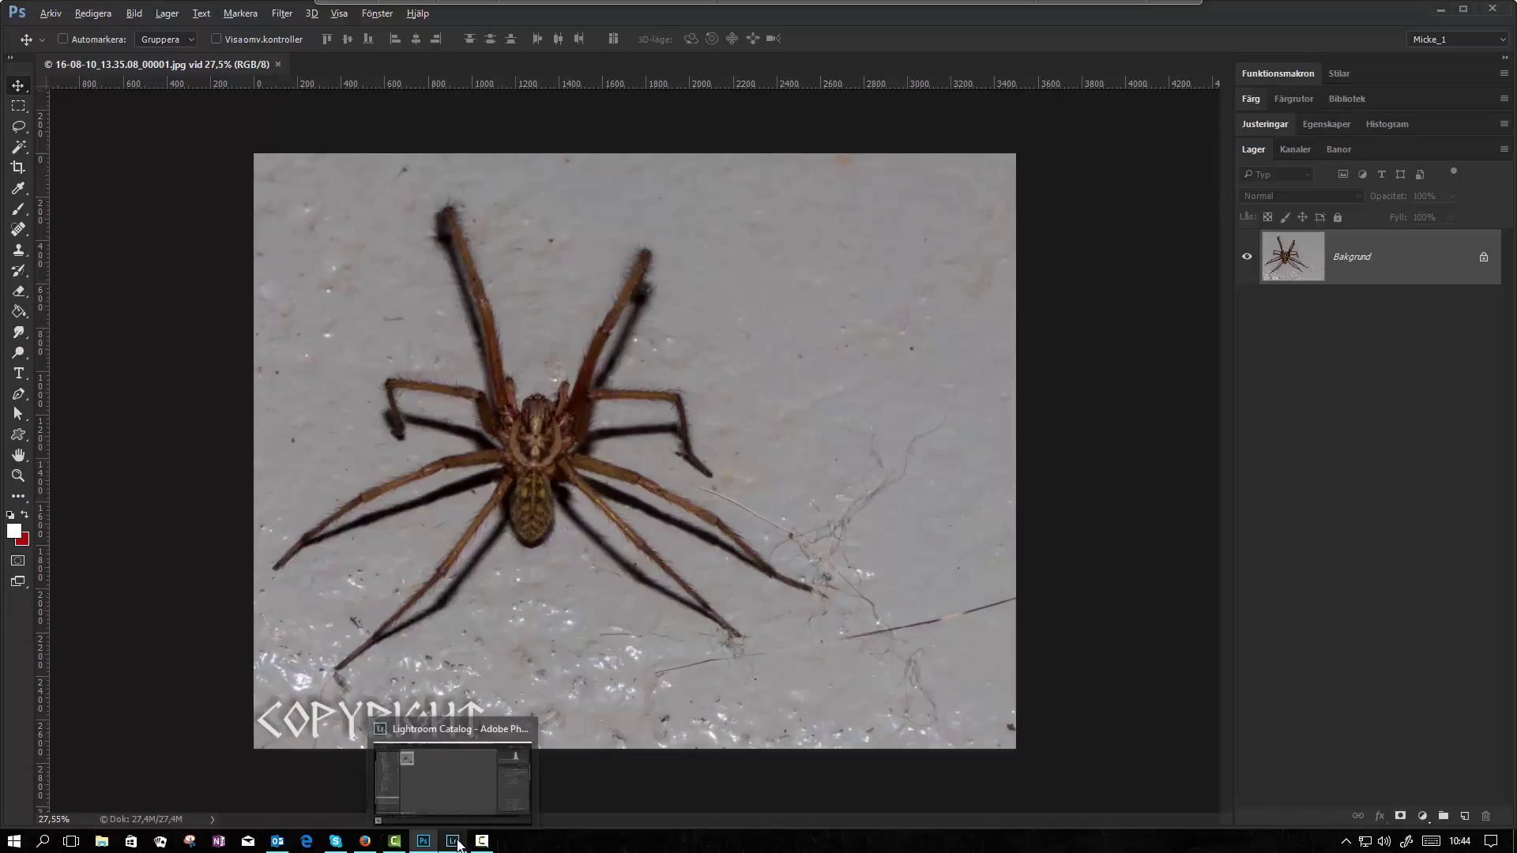
{"action": "mouse_move", "coordinate": [453, 841]}
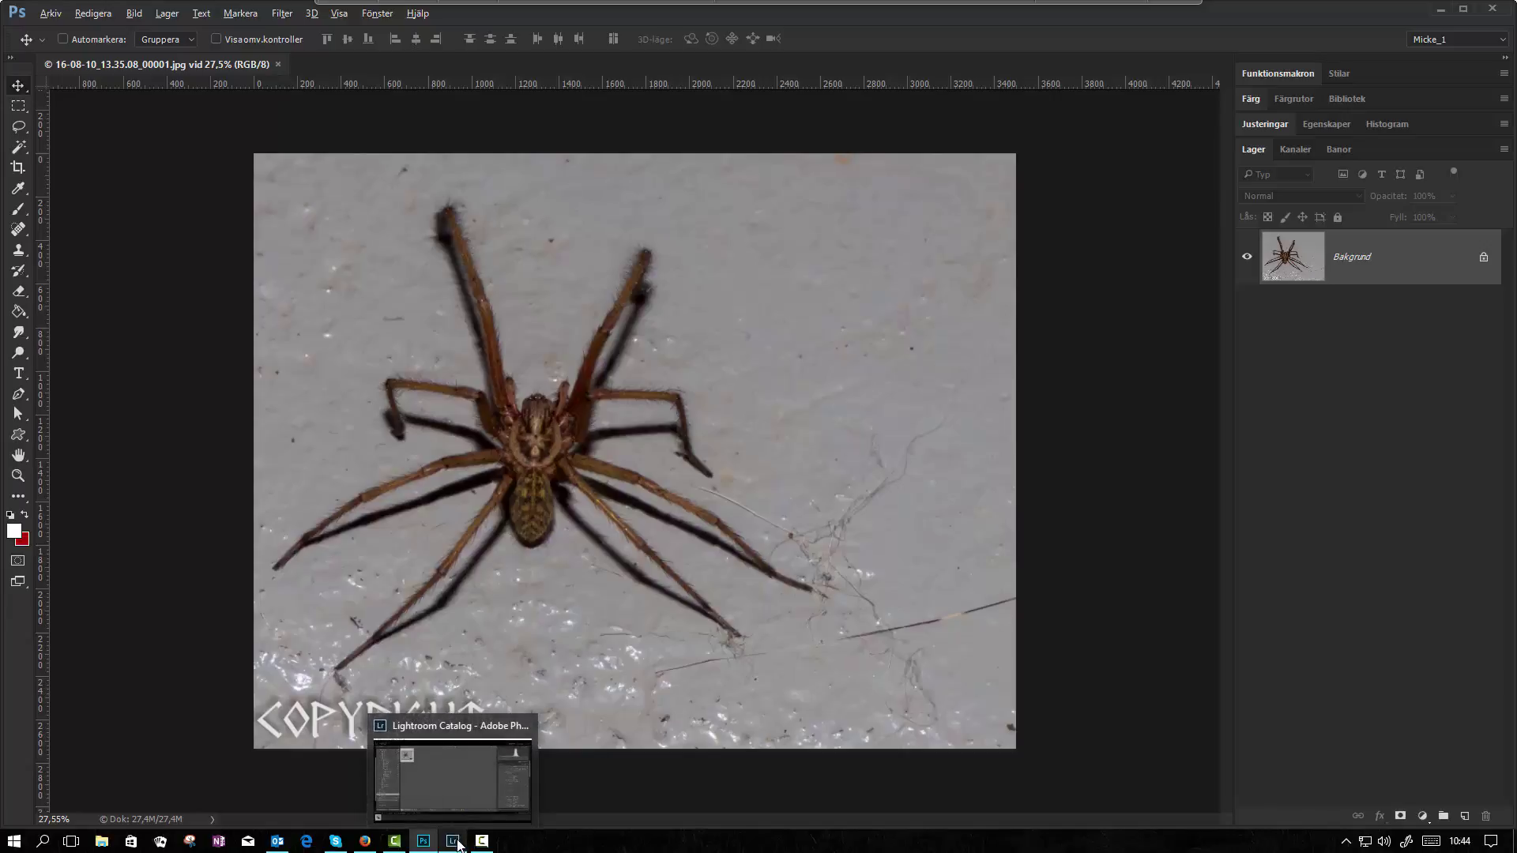
{"action": "left_click", "coordinate": [455, 840]}
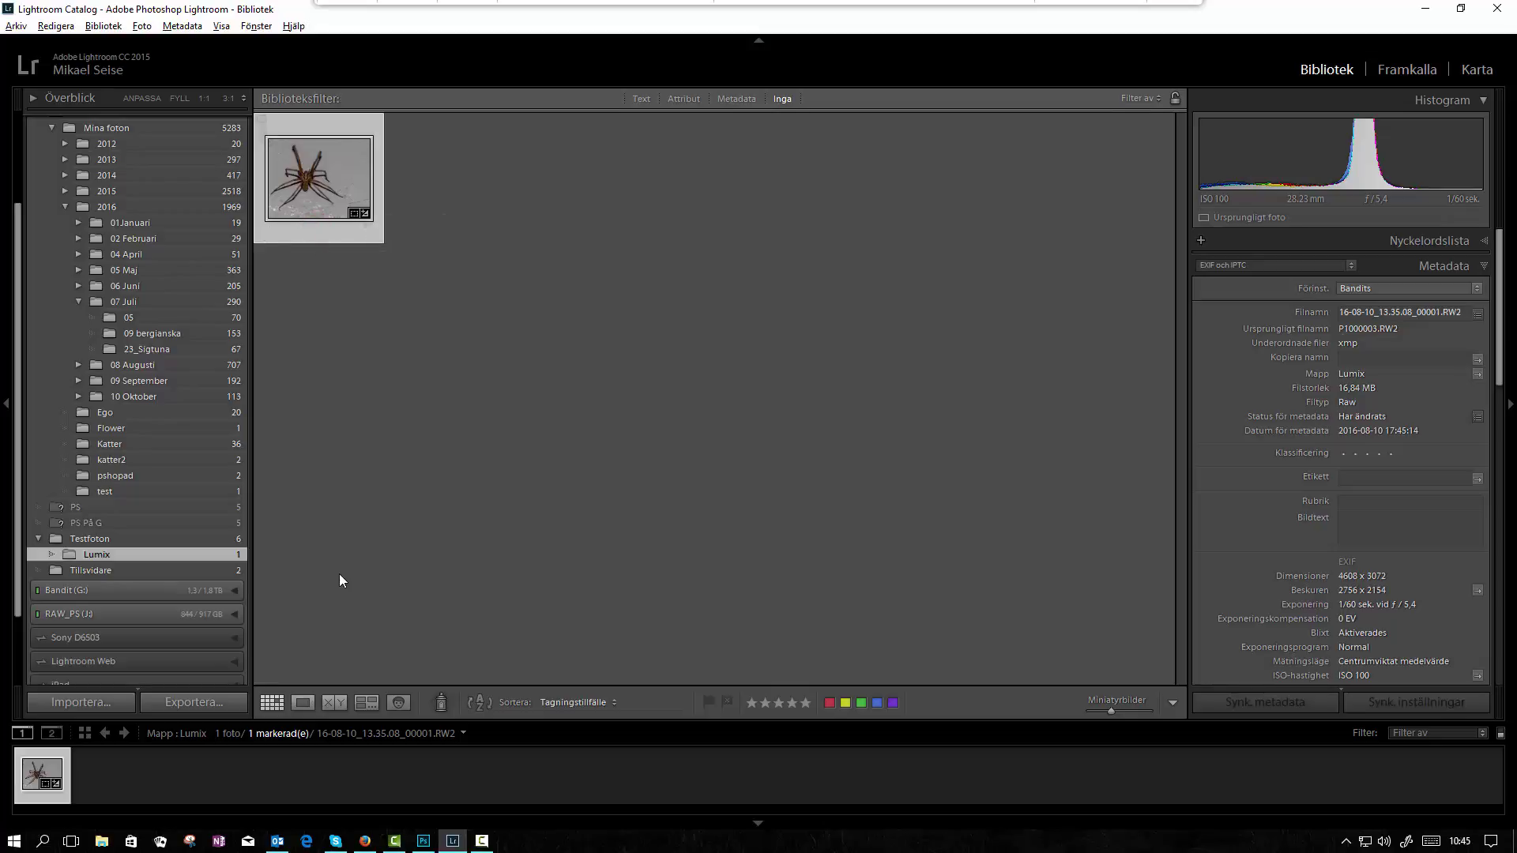
{"action": "left_click", "coordinate": [183, 700]}
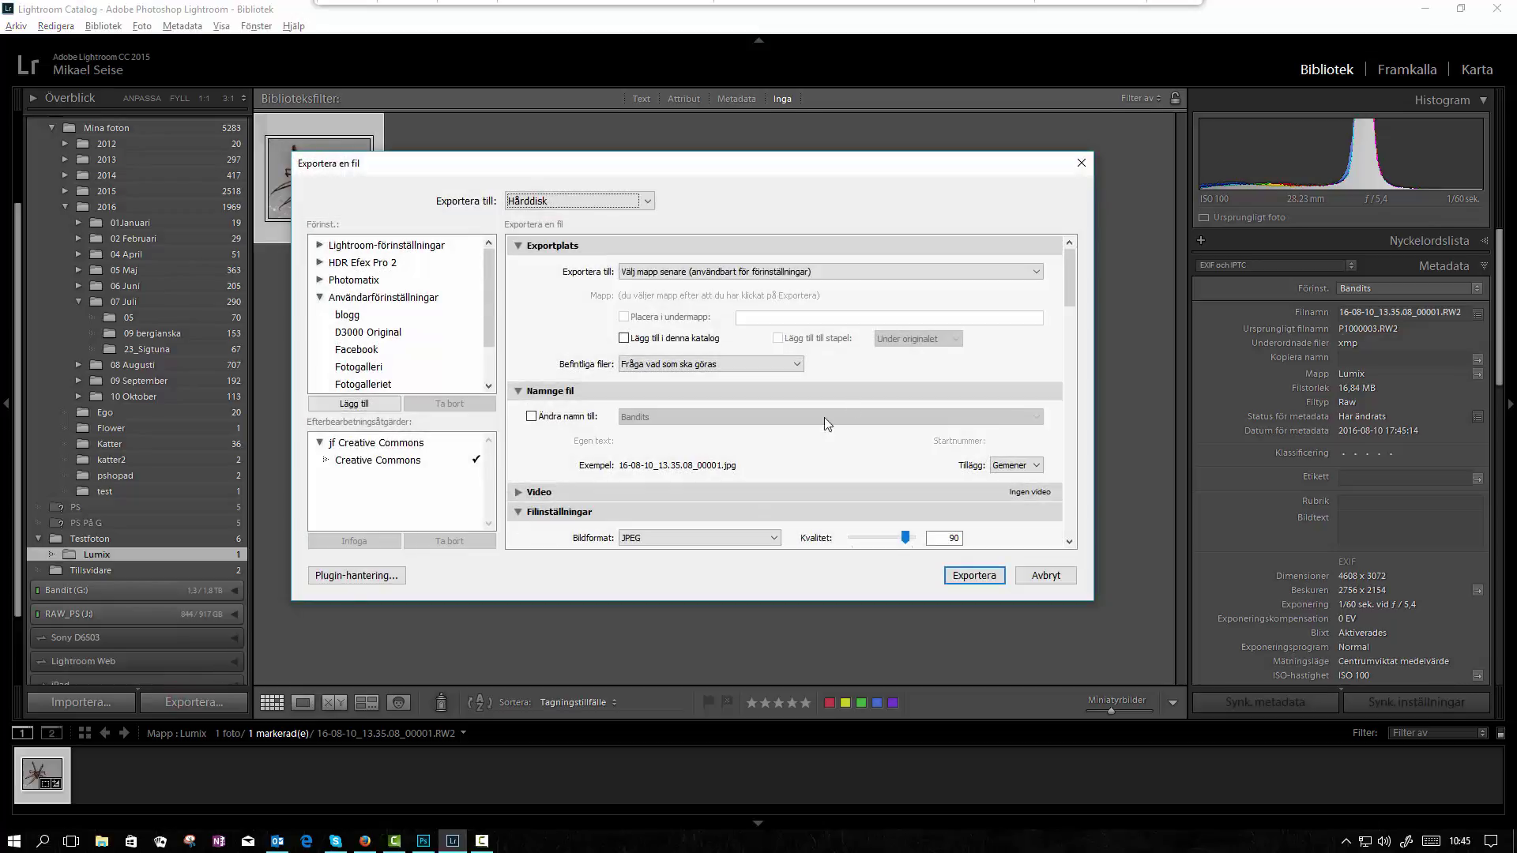
{"action": "left_click_drag", "start_coordinate": [1074, 283], "coordinate": [1066, 373]}
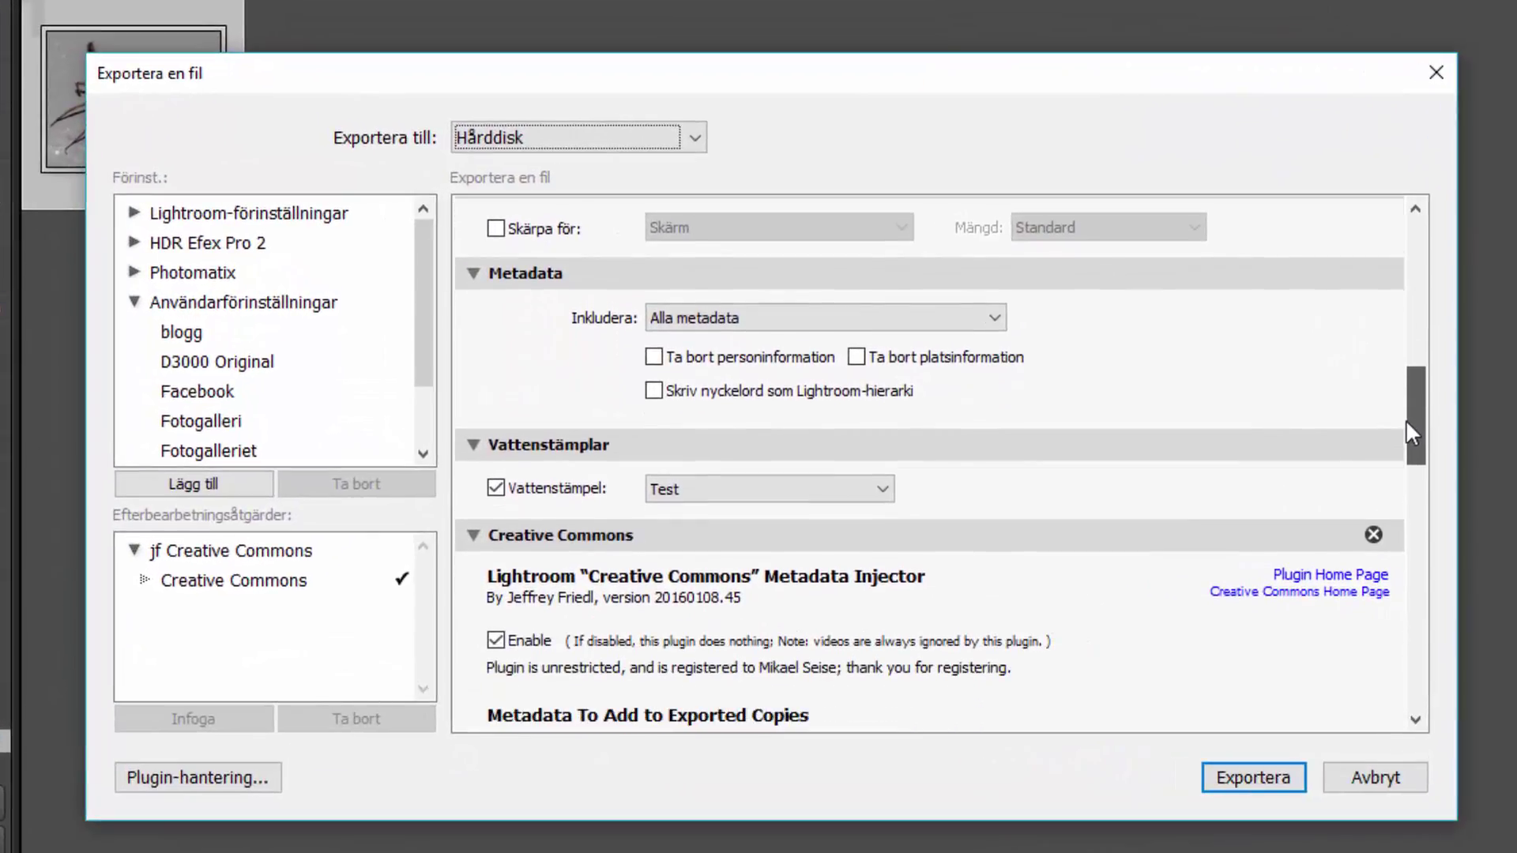
{"action": "left_click_drag", "start_coordinate": [1410, 433], "coordinate": [1411, 433]}
{"action": "left_click", "coordinate": [496, 488]}
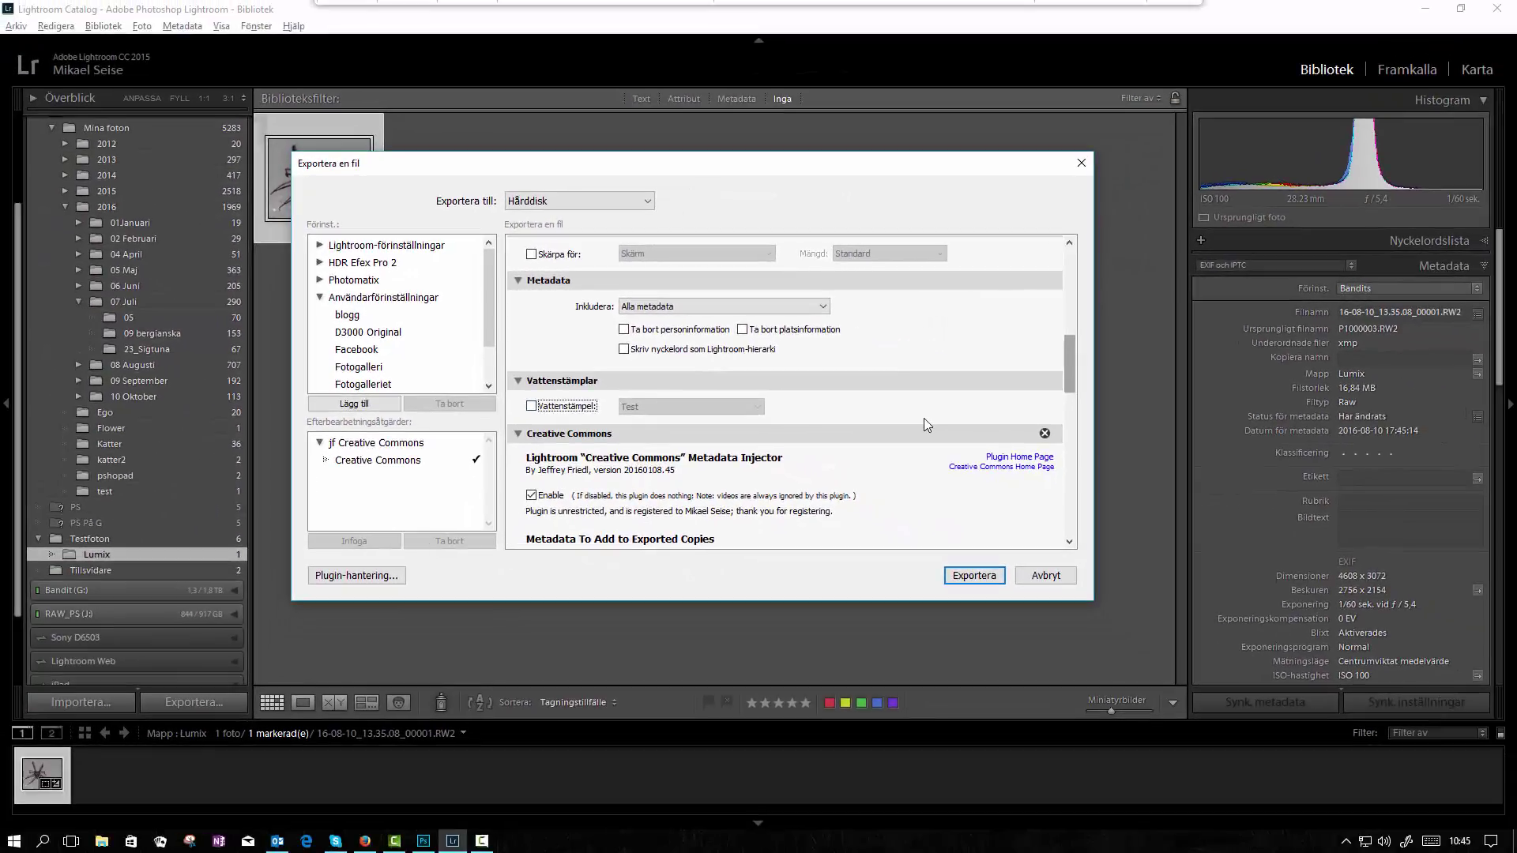
{"action": "left_click", "coordinate": [1035, 576]}
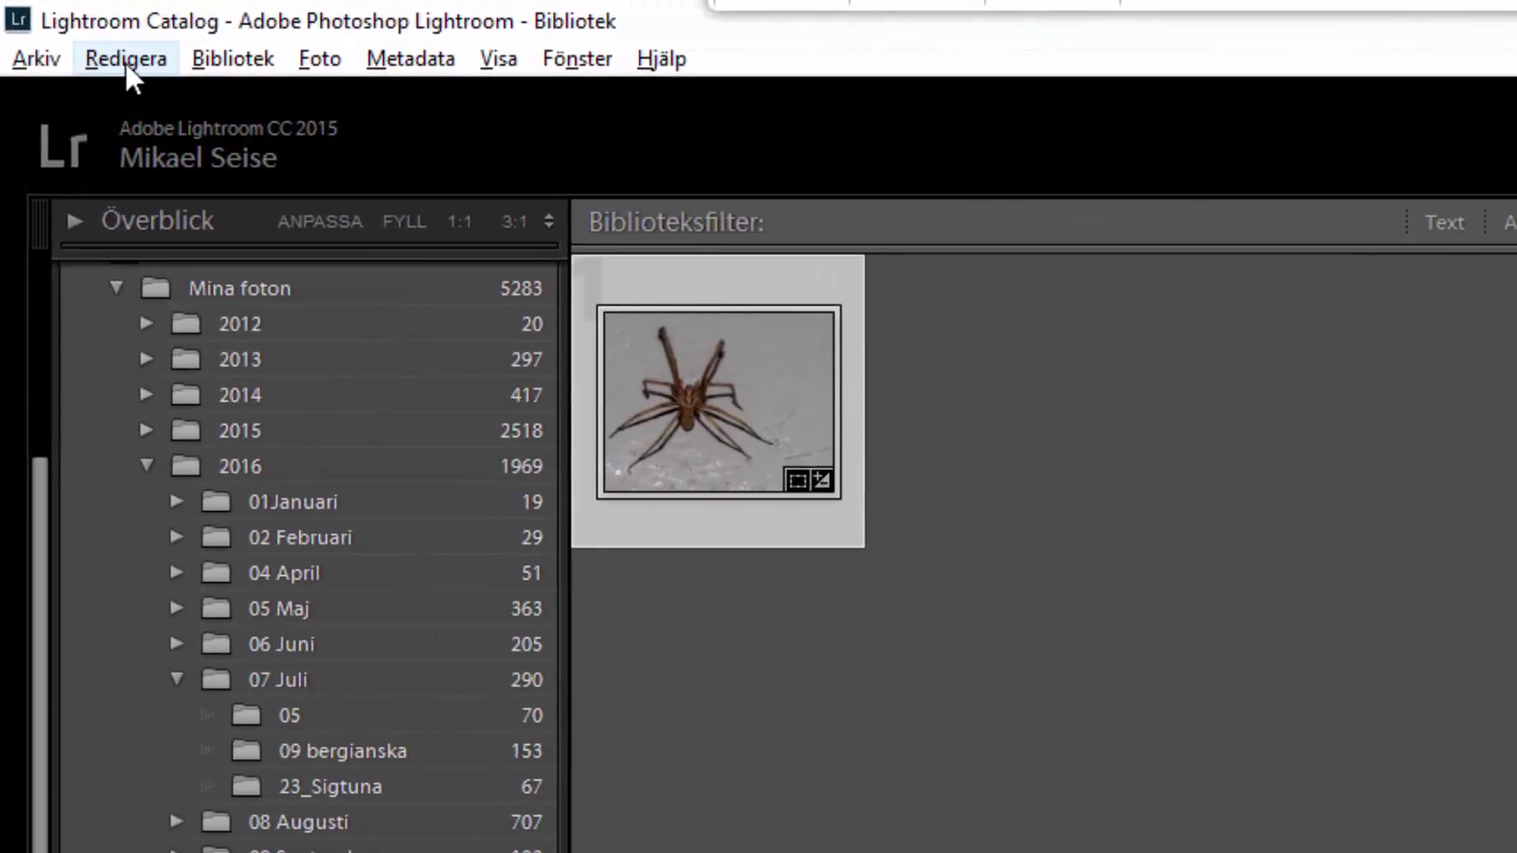
Open Lightroom's watermark editor and load the 'Test' preset
{"action": "left_click", "coordinate": [125, 62]}
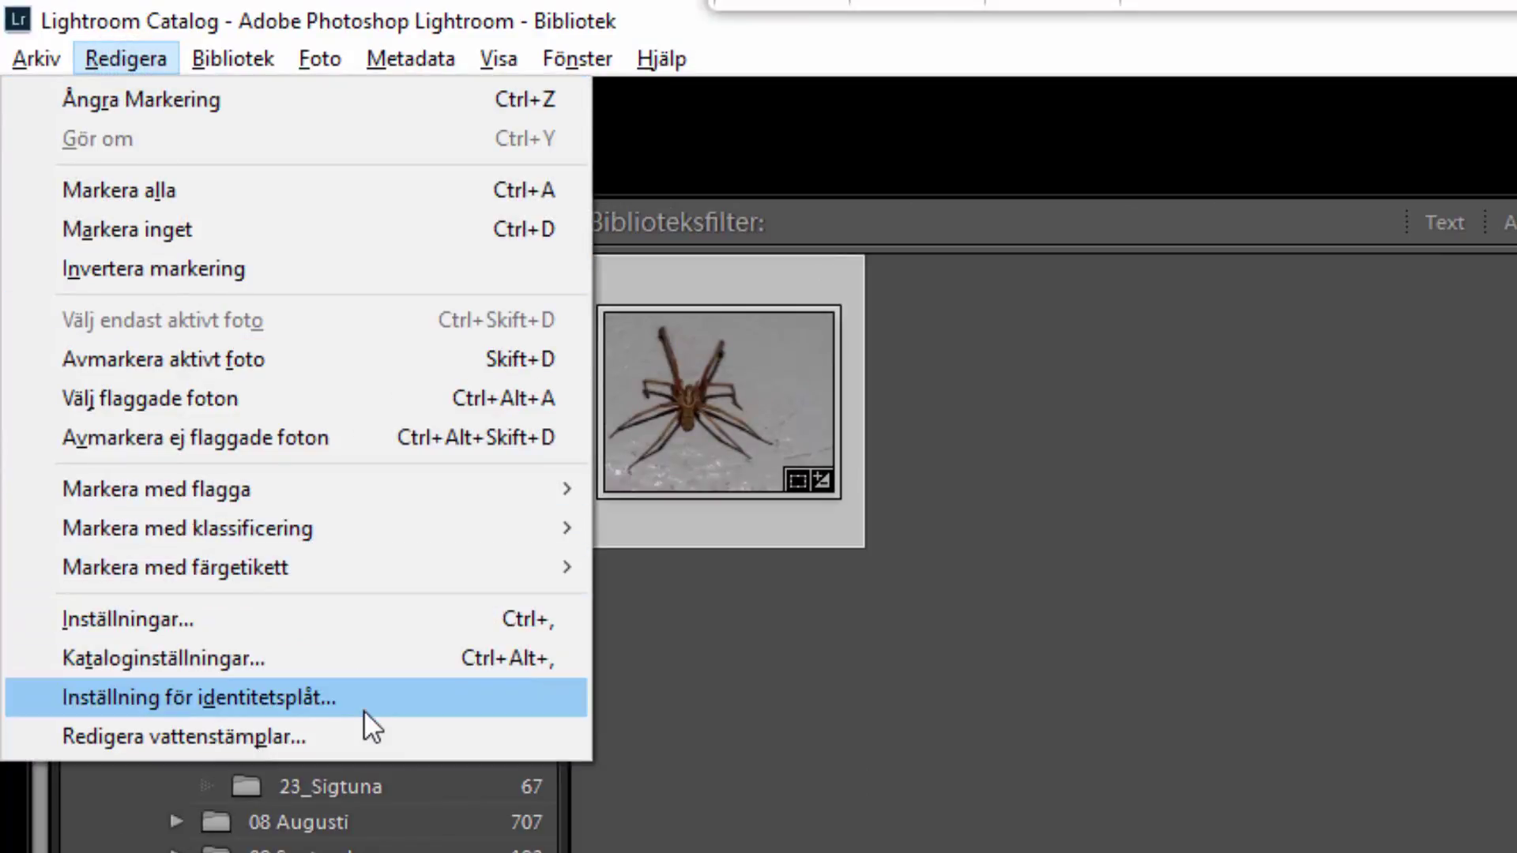
{"action": "left_click", "coordinate": [369, 726]}
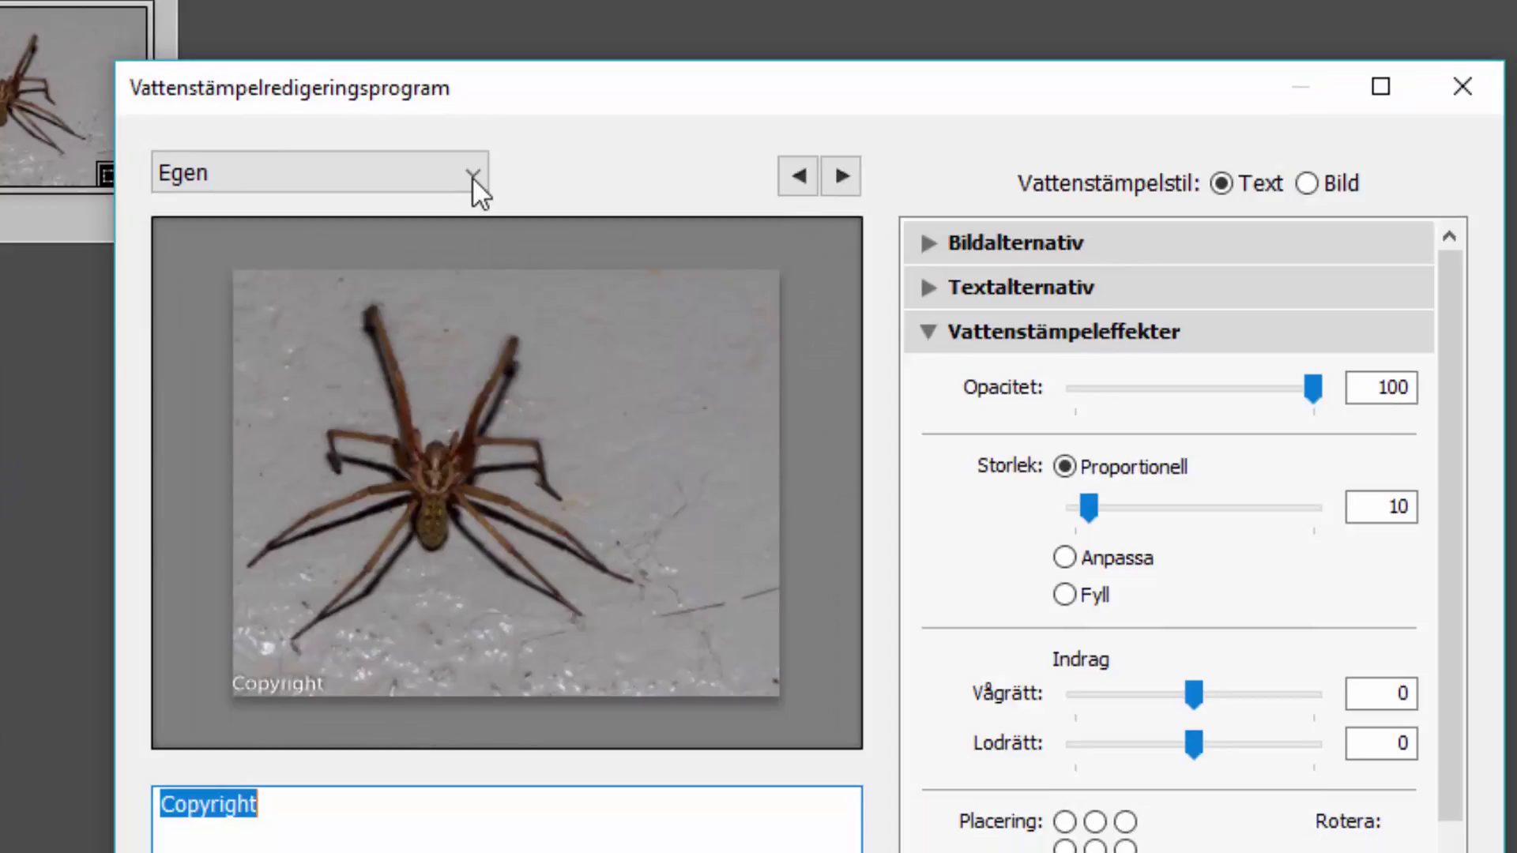
{"action": "left_click", "coordinate": [471, 177]}
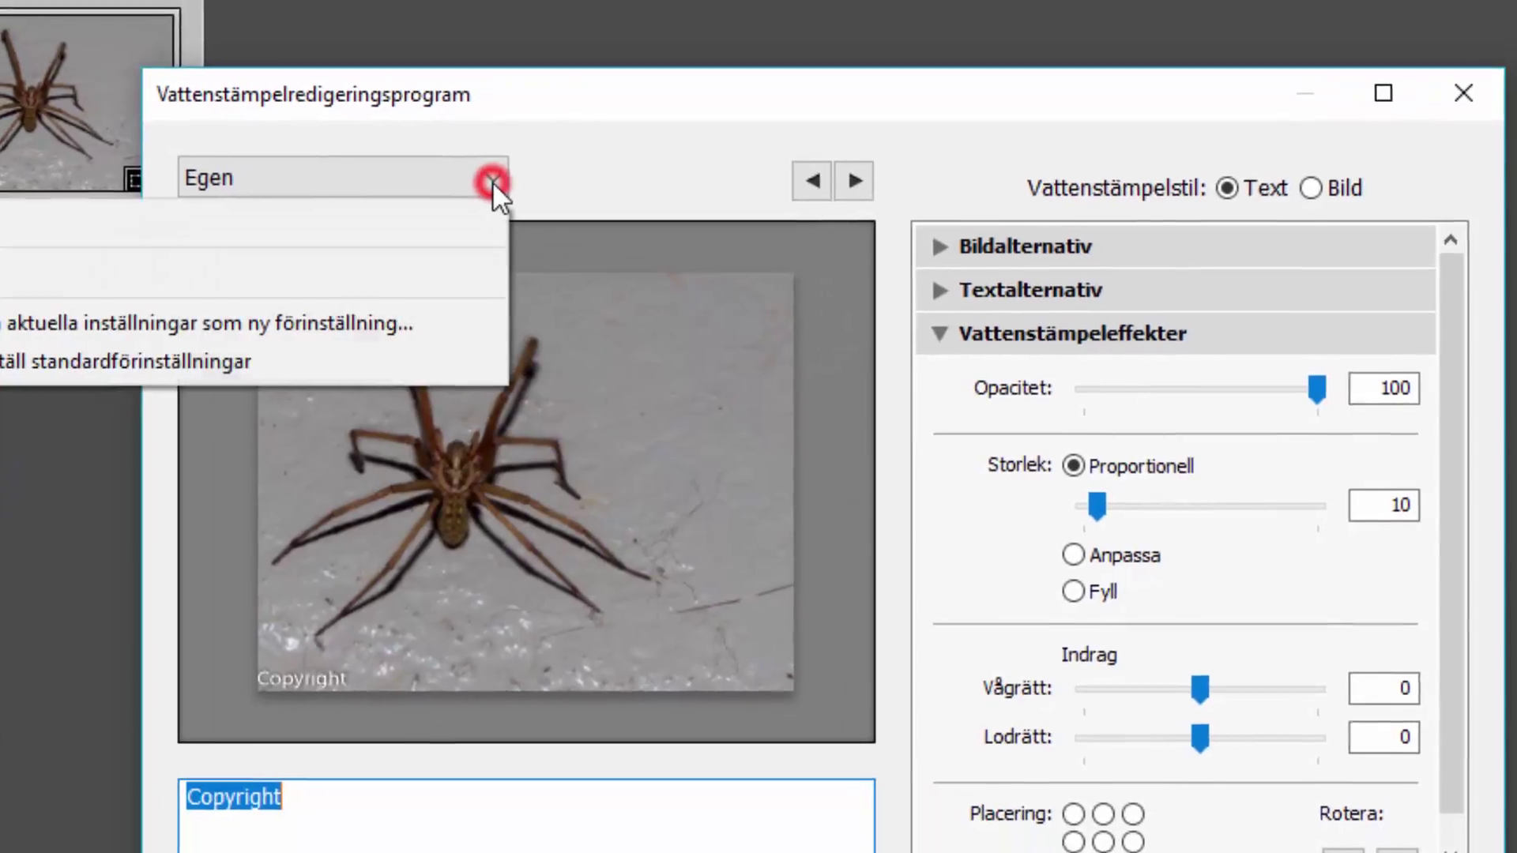
{"action": "left_click", "coordinate": [491, 278]}
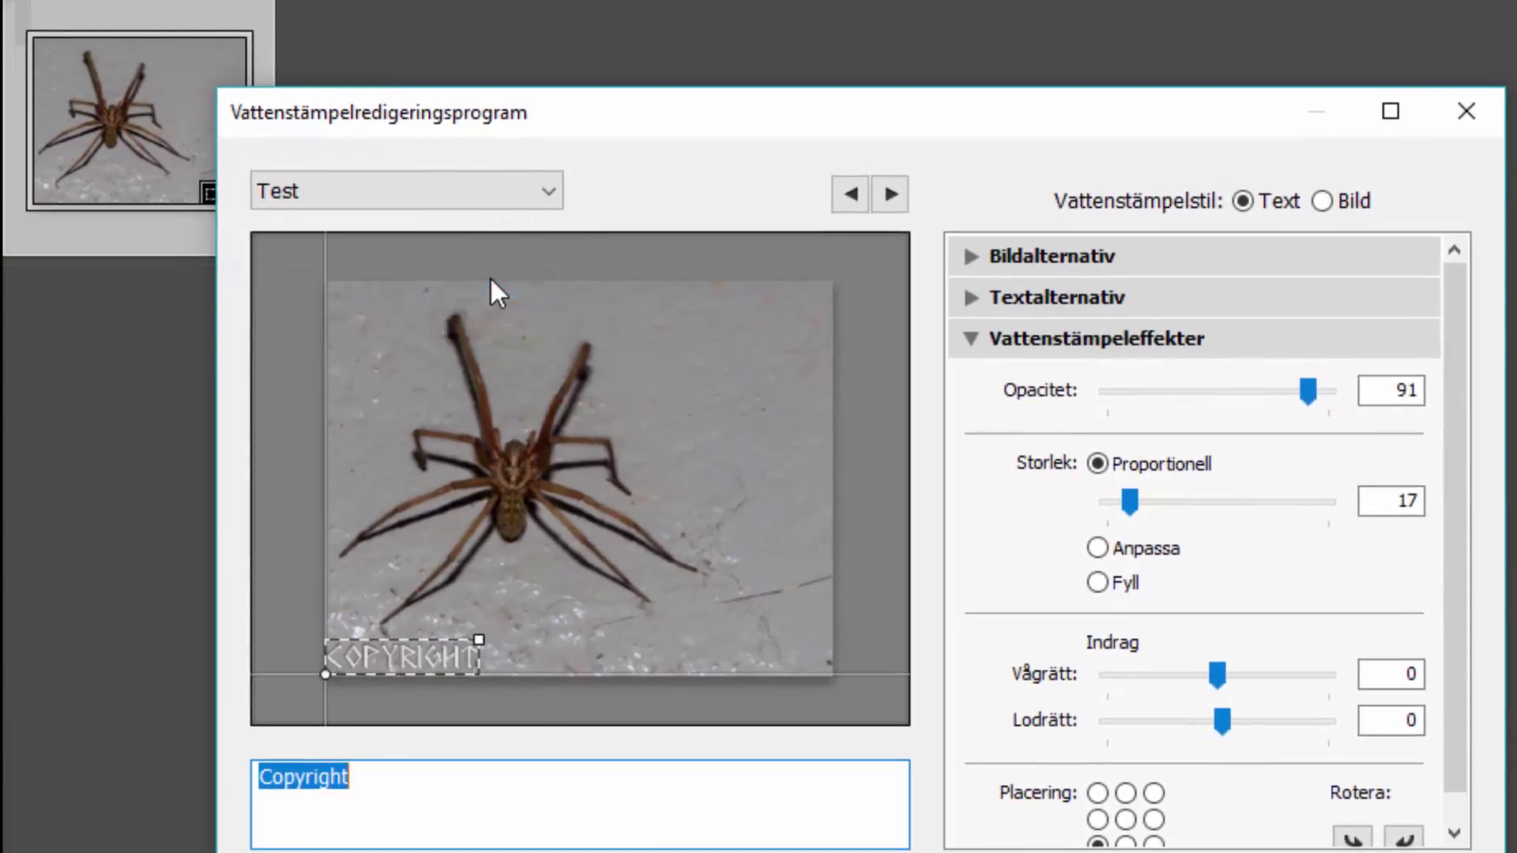
Delete the 'Test' preset, confirm the deletion, and close the watermark editor
{"action": "left_click", "coordinate": [551, 193]}
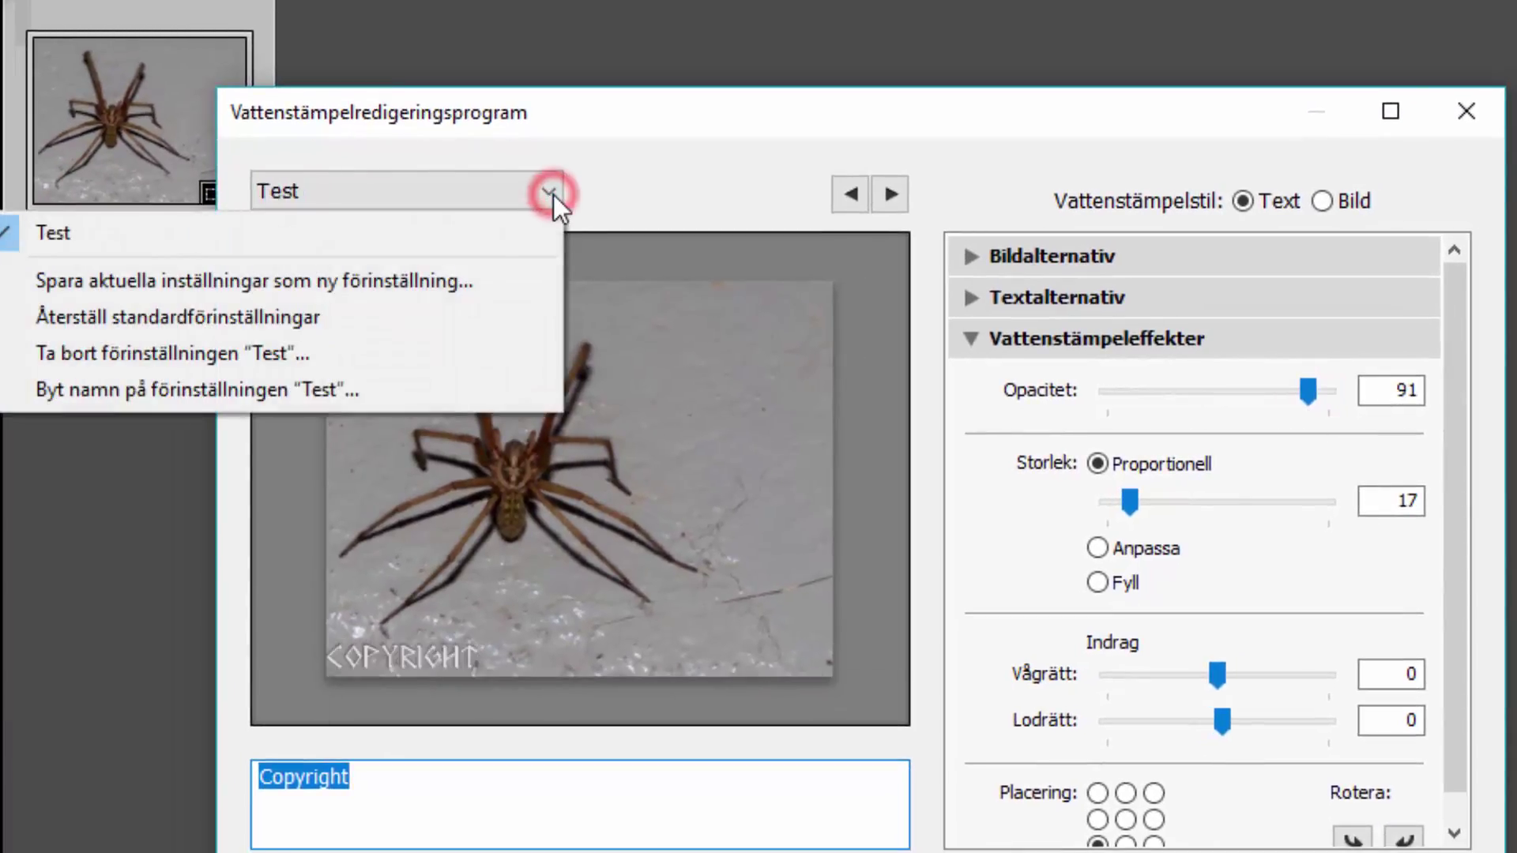
{"action": "left_click", "coordinate": [428, 360]}
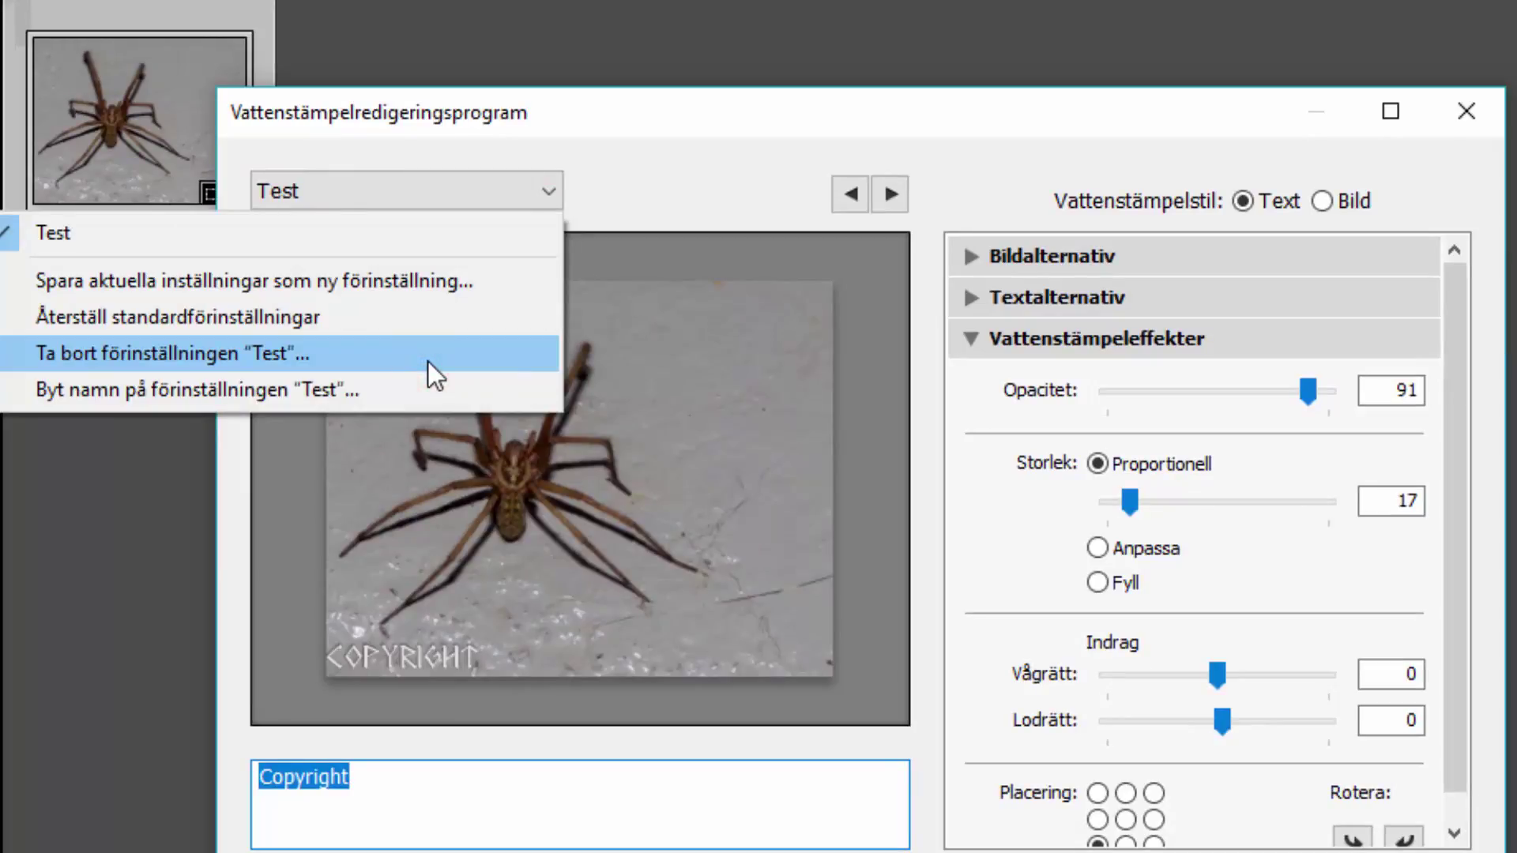
{"action": "left_click", "coordinate": [428, 362]}
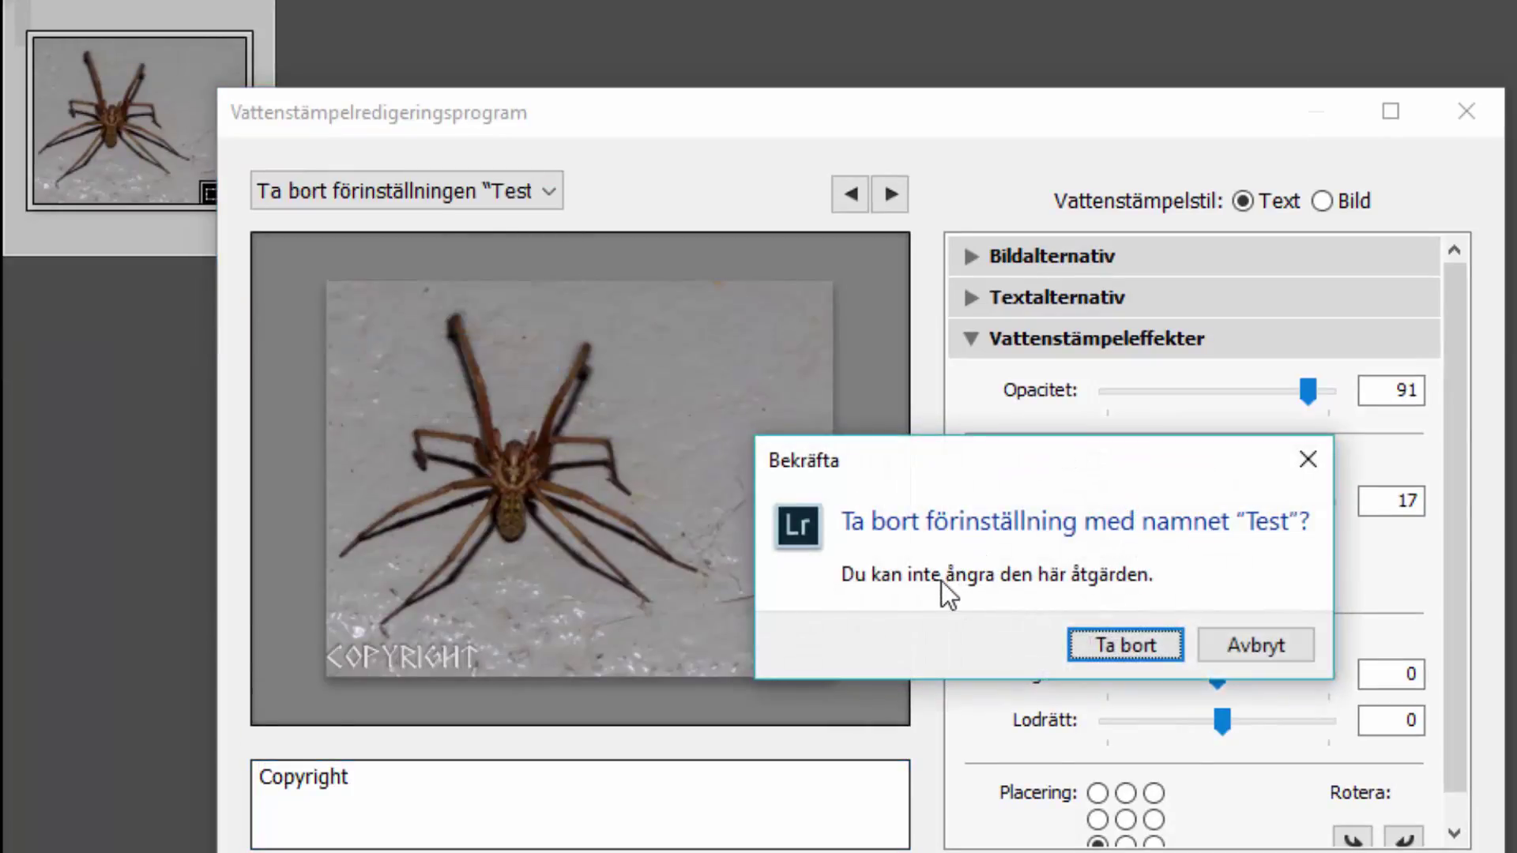
{"action": "left_click", "coordinate": [1101, 643]}
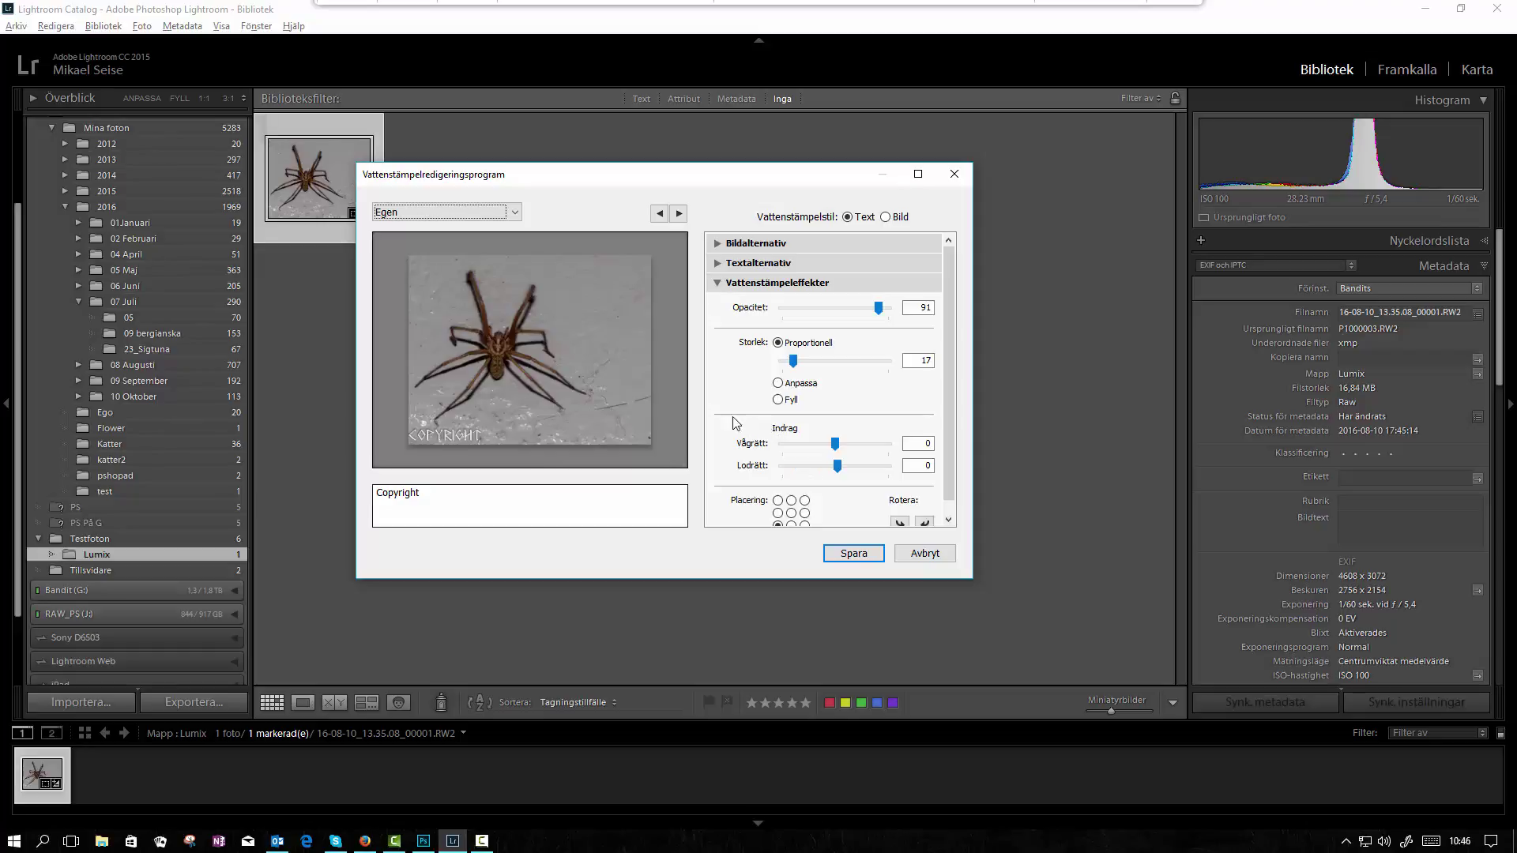
{"action": "key", "text": "alt+Down"}
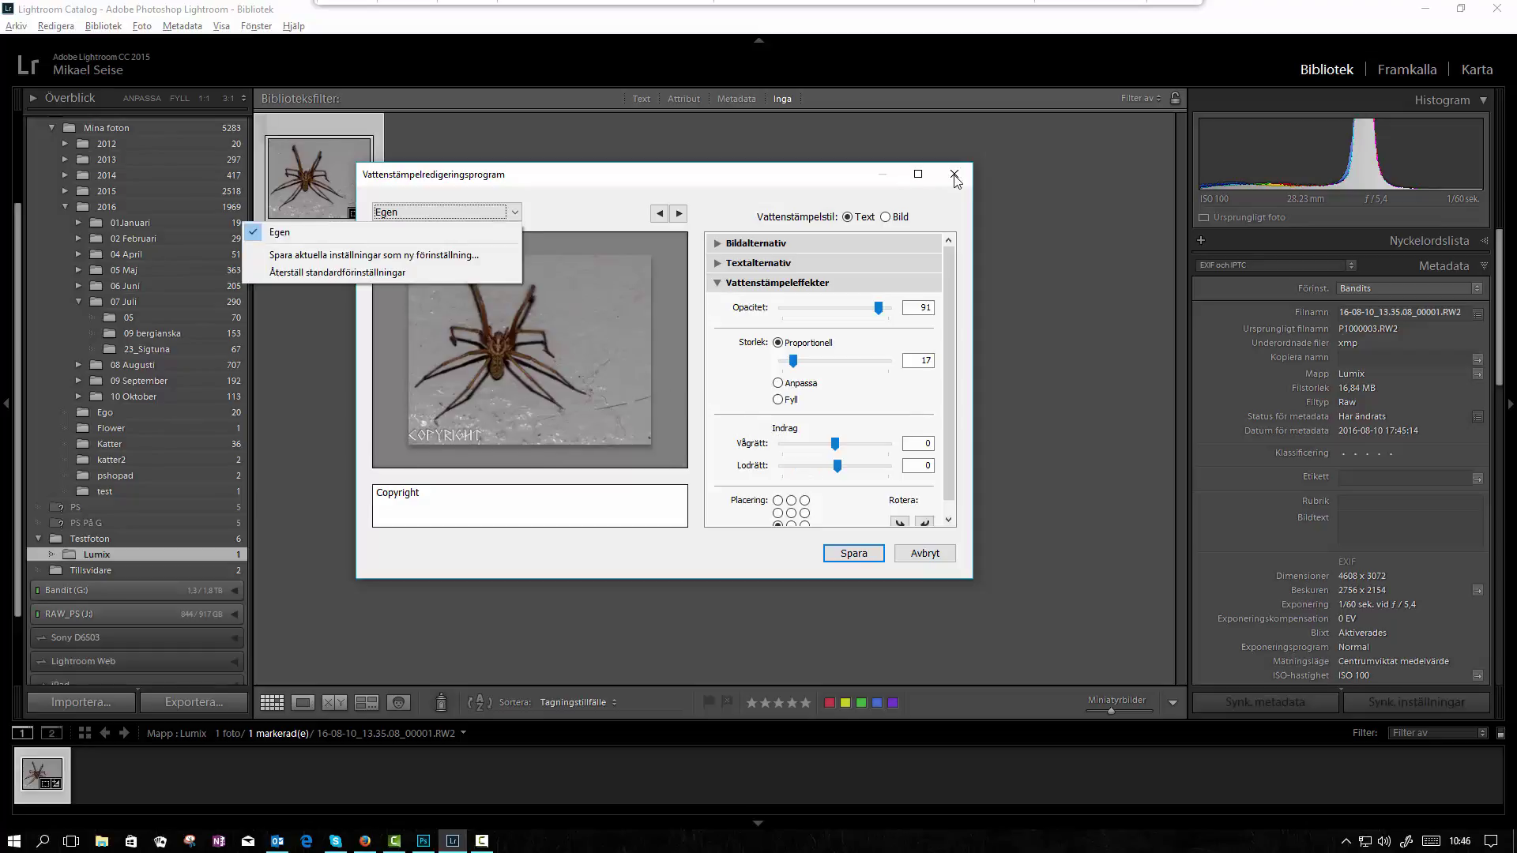
{"action": "left_click", "coordinate": [954, 175]}
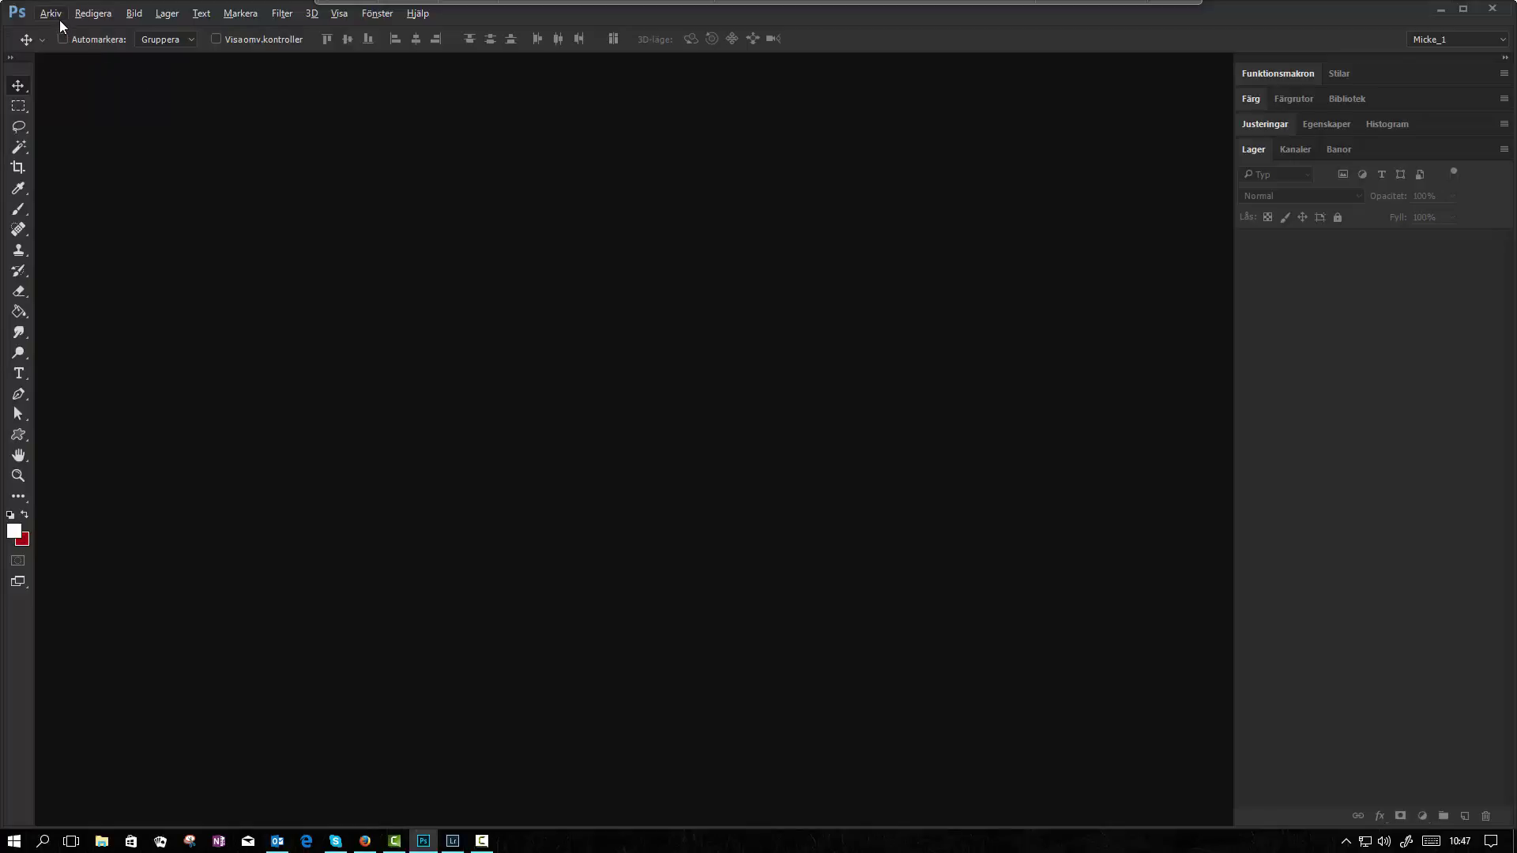
Create a new 300 × 200 pixel document
{"action": "left_click", "coordinate": [59, 20]}
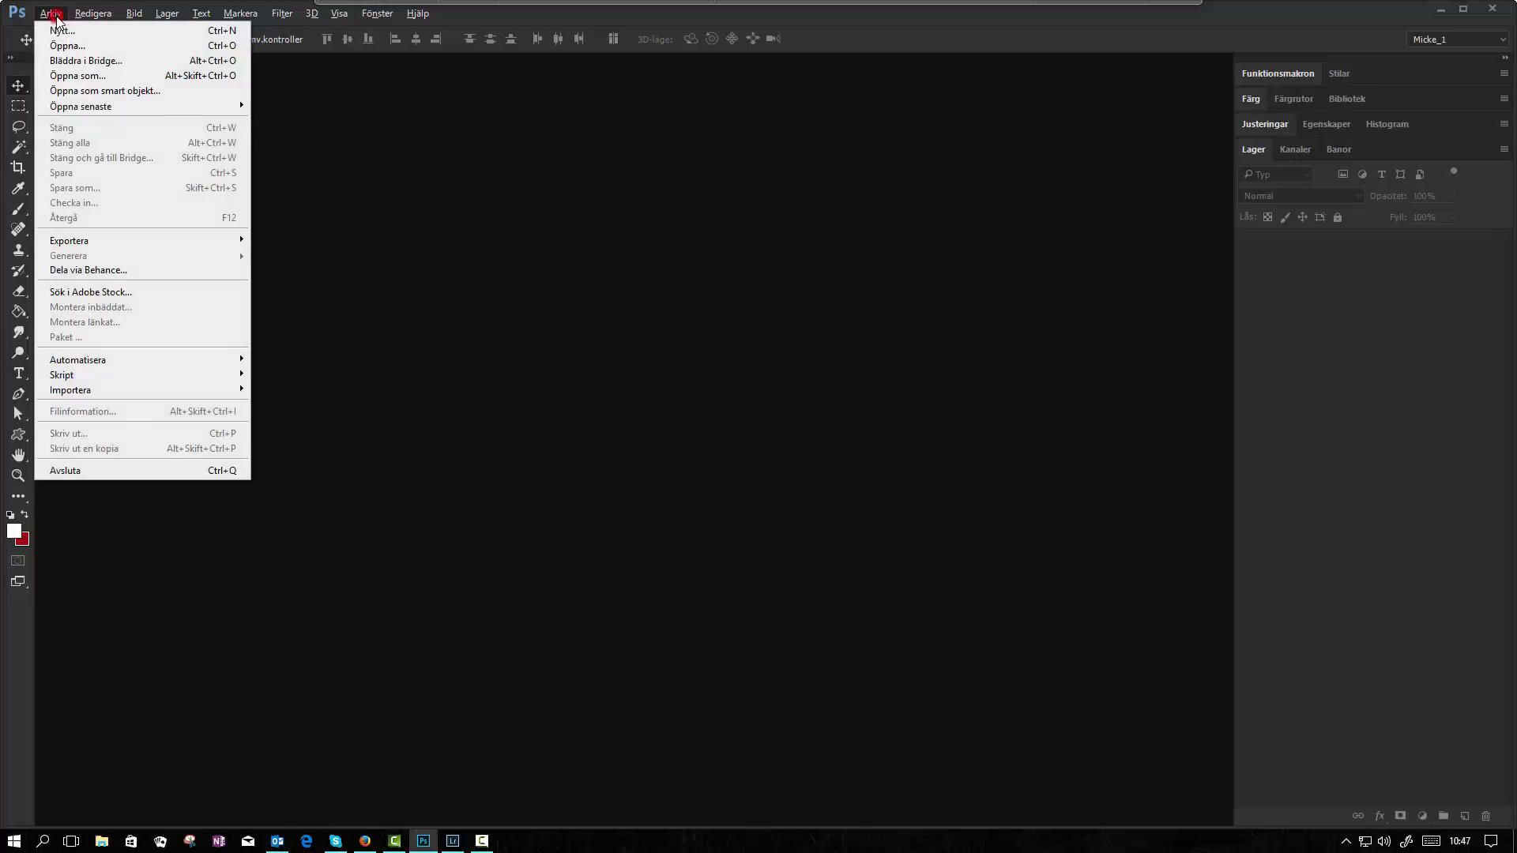
{"action": "left_click", "coordinate": [63, 30]}
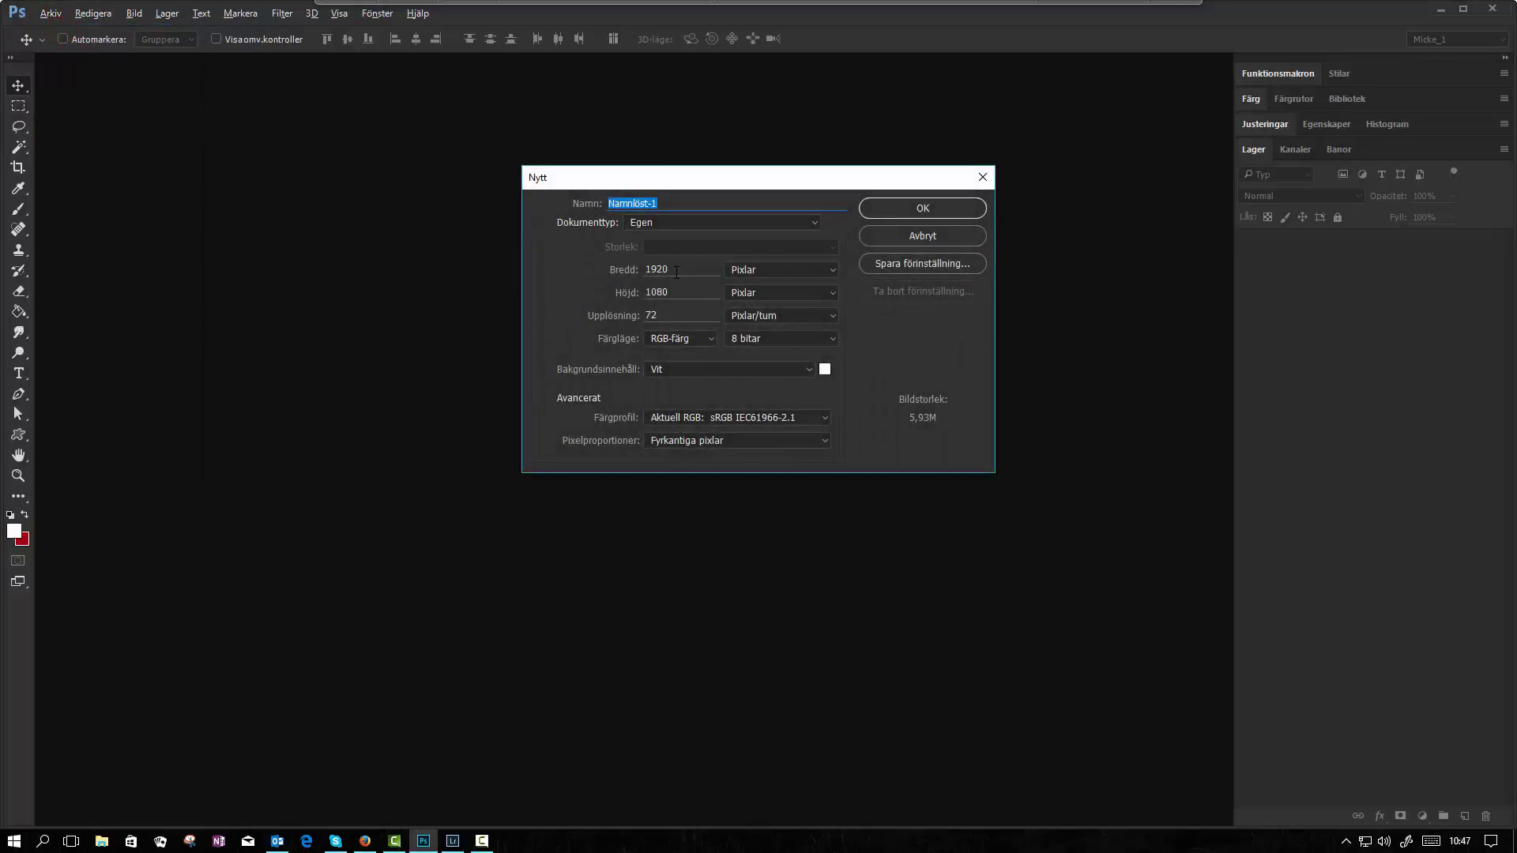
{"action": "left_click_drag", "start_coordinate": [677, 271], "coordinate": [645, 270]}
{"action": "type", "text": "3"}
{"action": "type", "text": "00"}
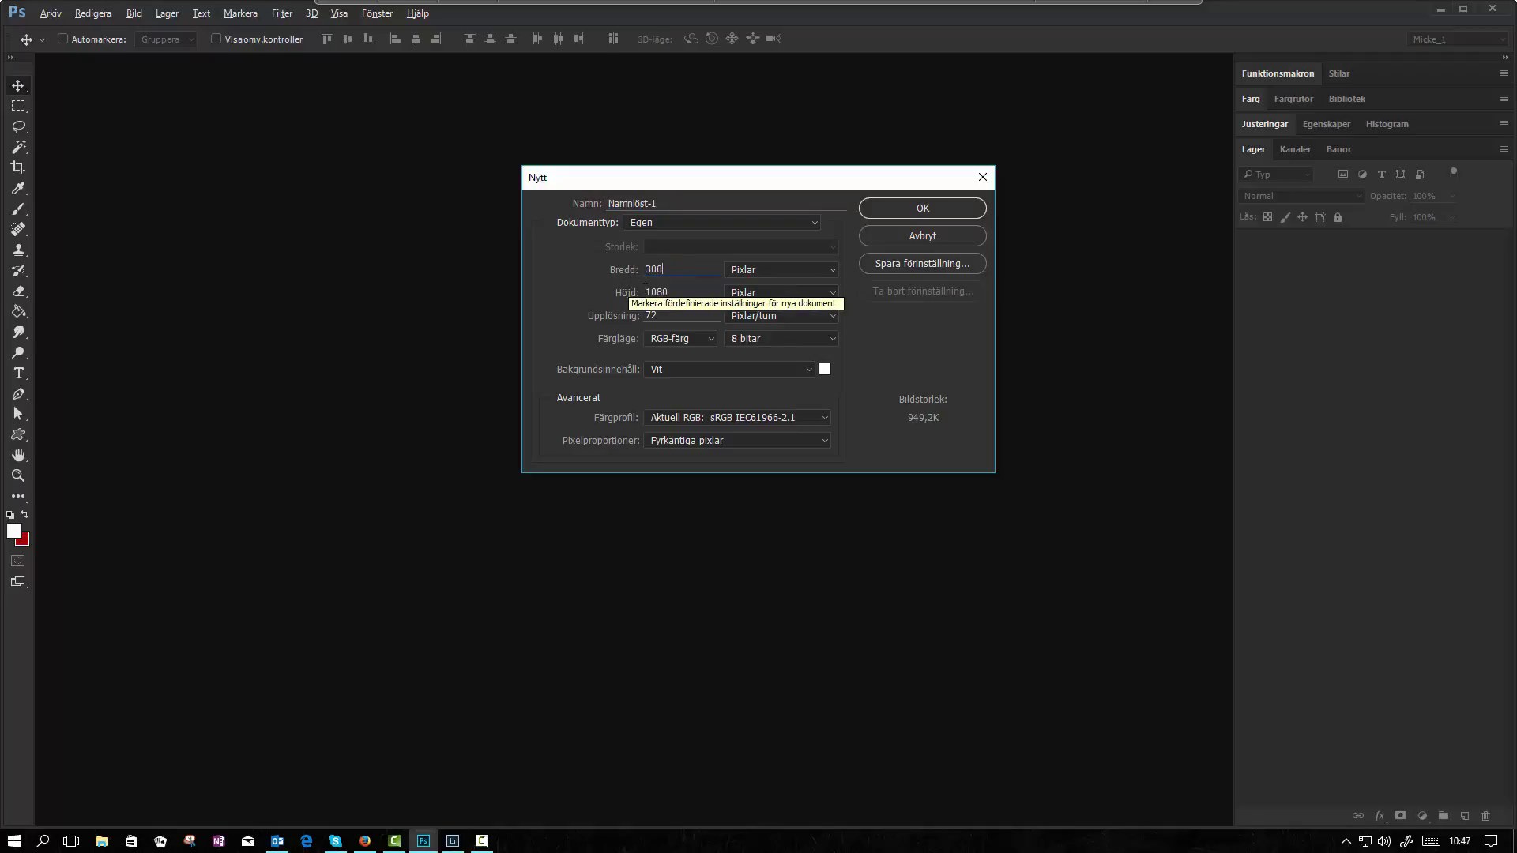
{"action": "left_click_drag", "start_coordinate": [680, 293], "coordinate": [646, 294]}
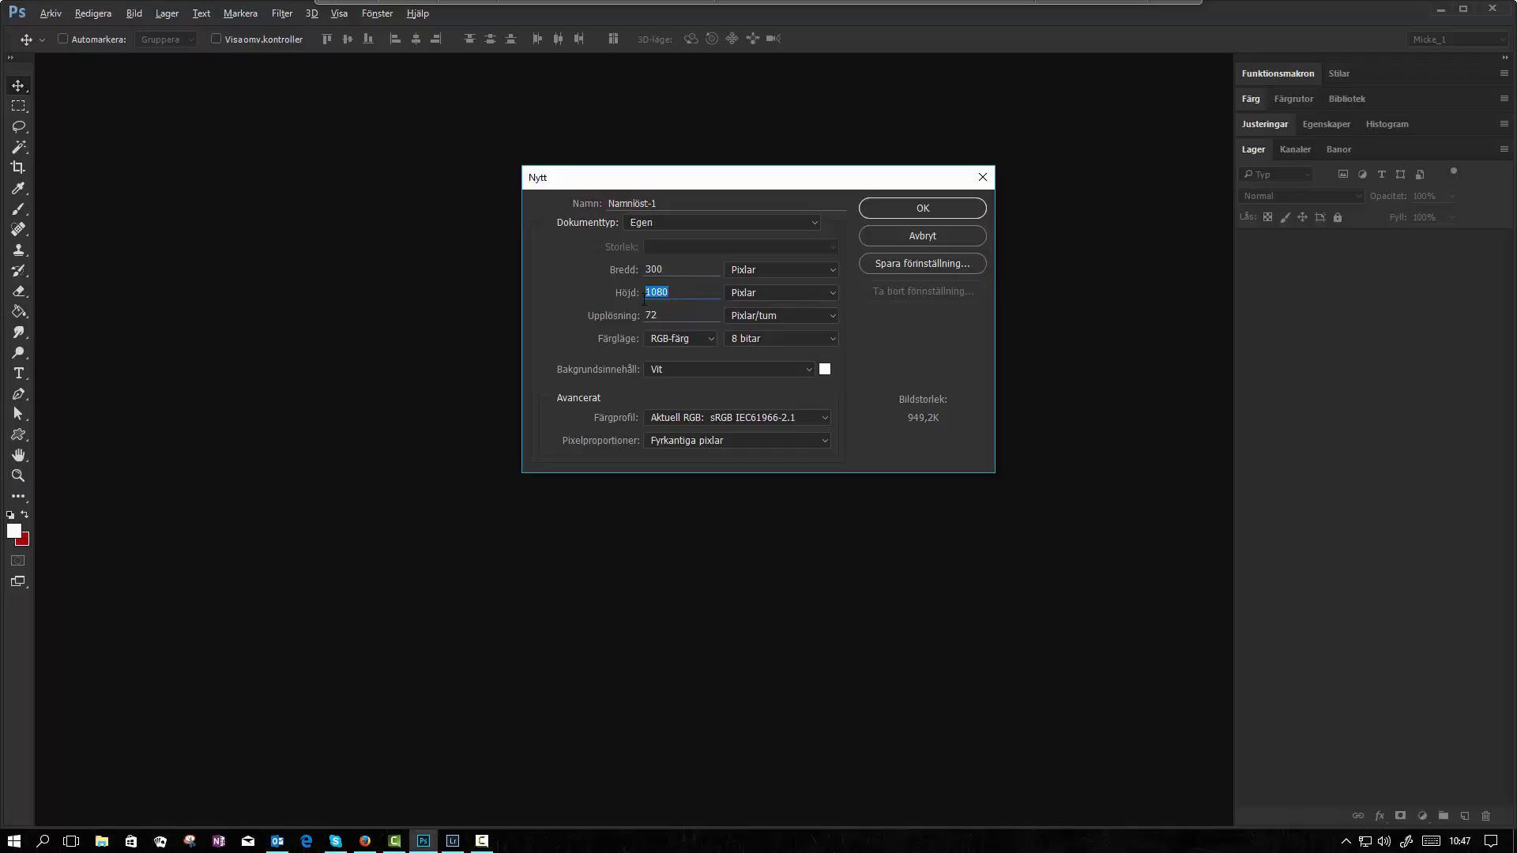
{"action": "type", "text": "200"}
{"action": "left_click", "coordinate": [898, 212]}
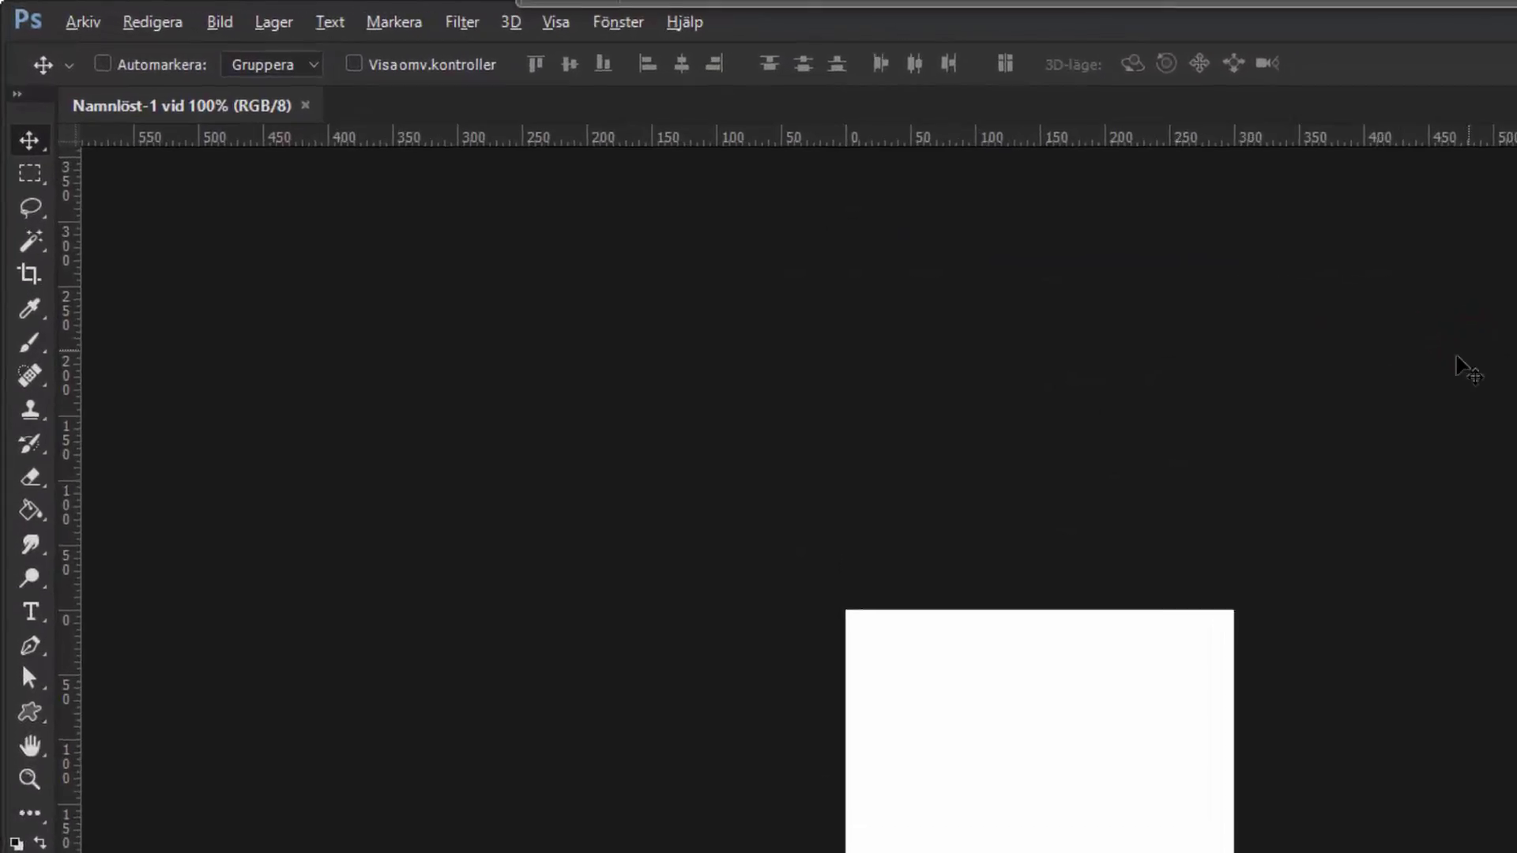
Load the 3453 signature logo brush at 172 px
{"action": "left_click", "coordinate": [35, 385]}
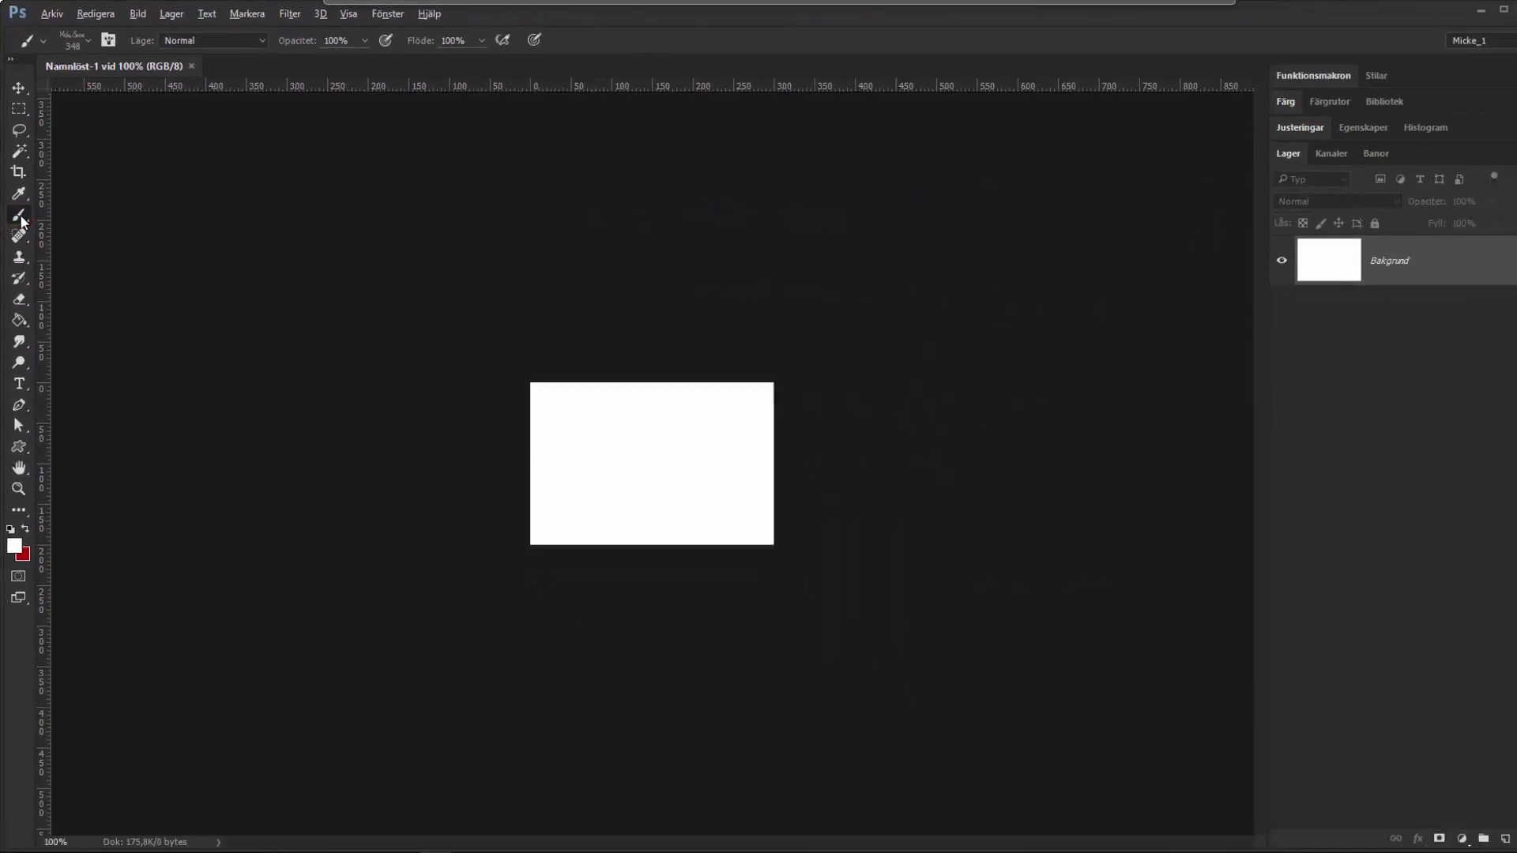
{"action": "right_click", "coordinate": [622, 316]}
{"action": "left_click", "coordinate": [705, 717]}
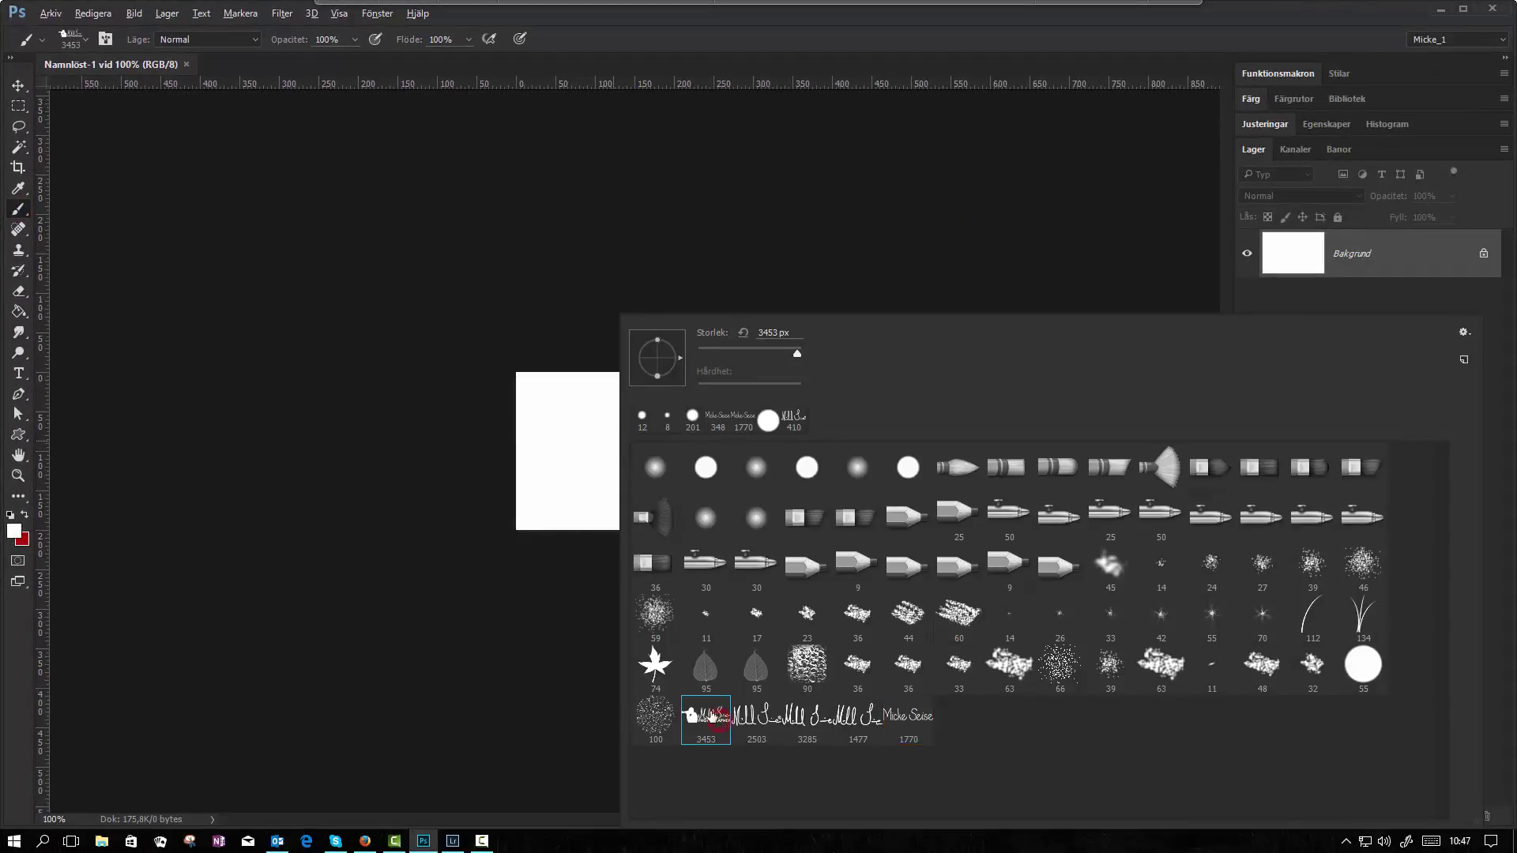
{"action": "left_click", "coordinate": [767, 353]}
Stamp the logo, enlarge the brush to 236 px, and add an empty new layer
{"action": "left_click", "coordinate": [682, 221]}
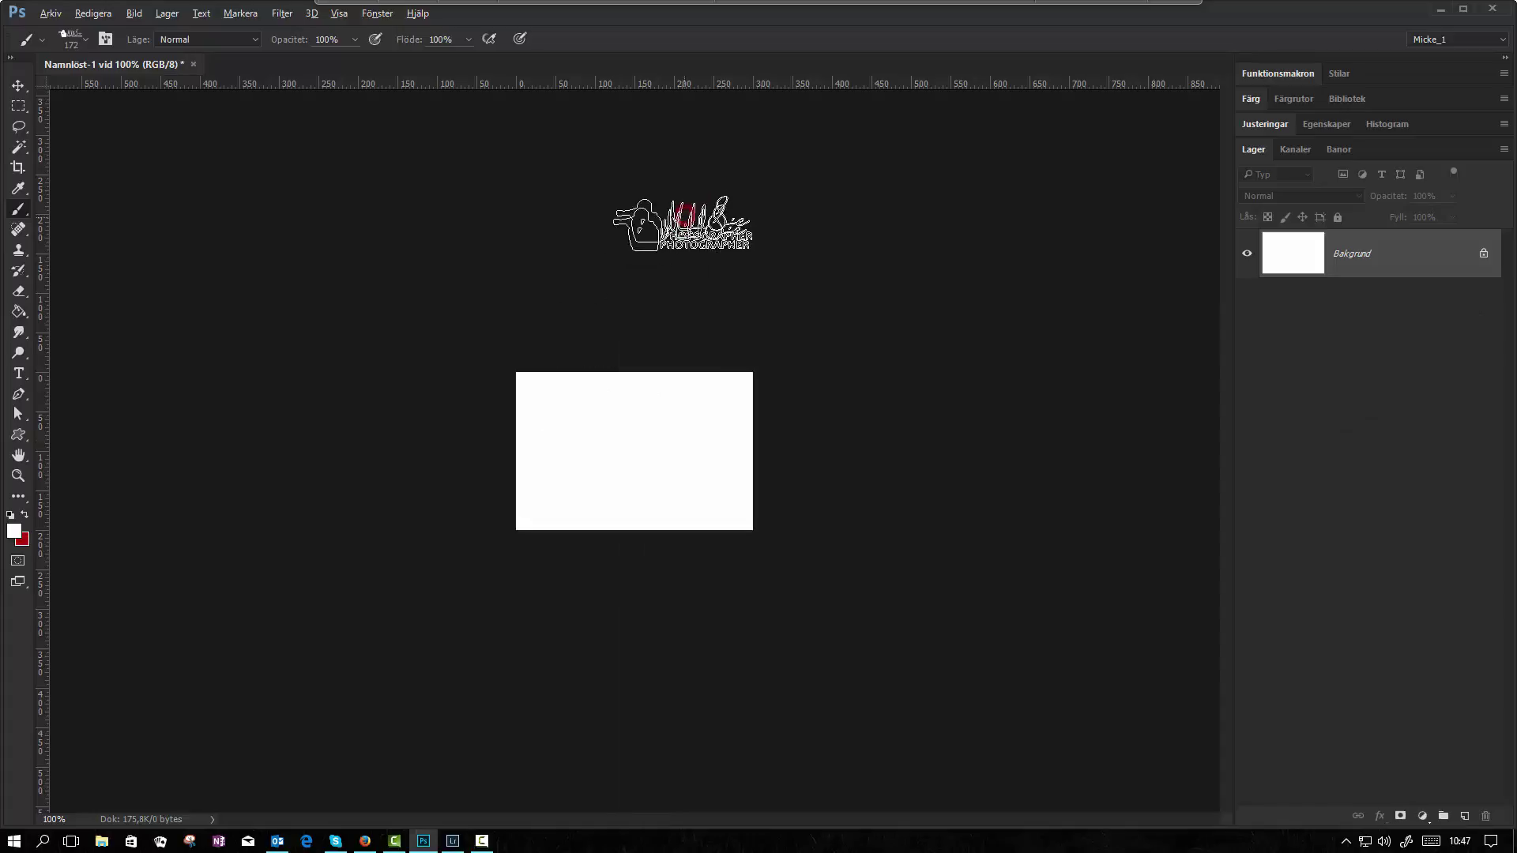
{"action": "left_click", "coordinate": [599, 479]}
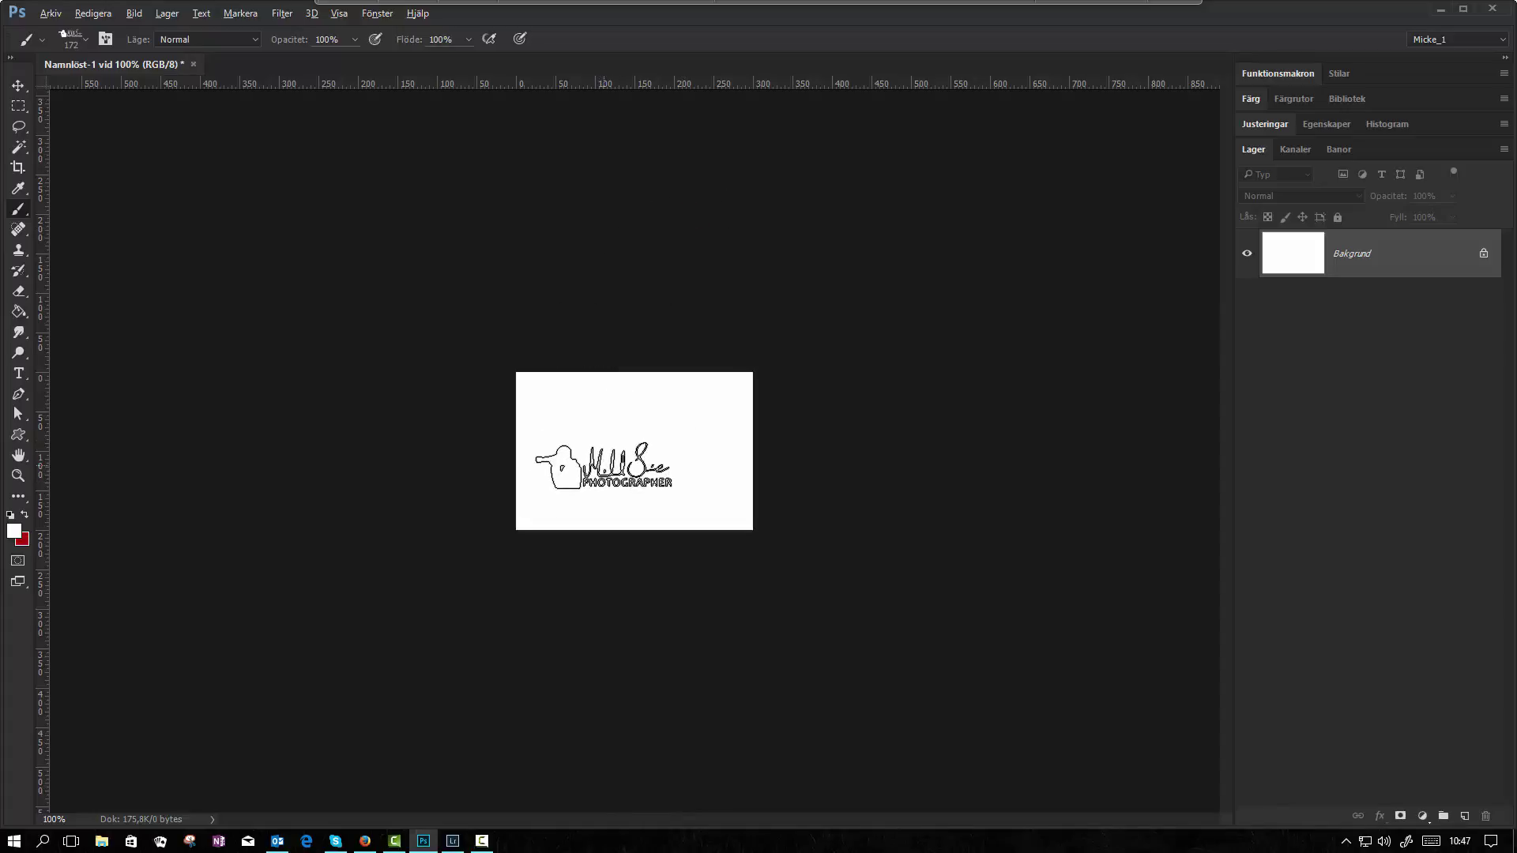
{"action": "left_click_drag", "start_coordinate": [603, 466], "coordinate": [634, 483]}
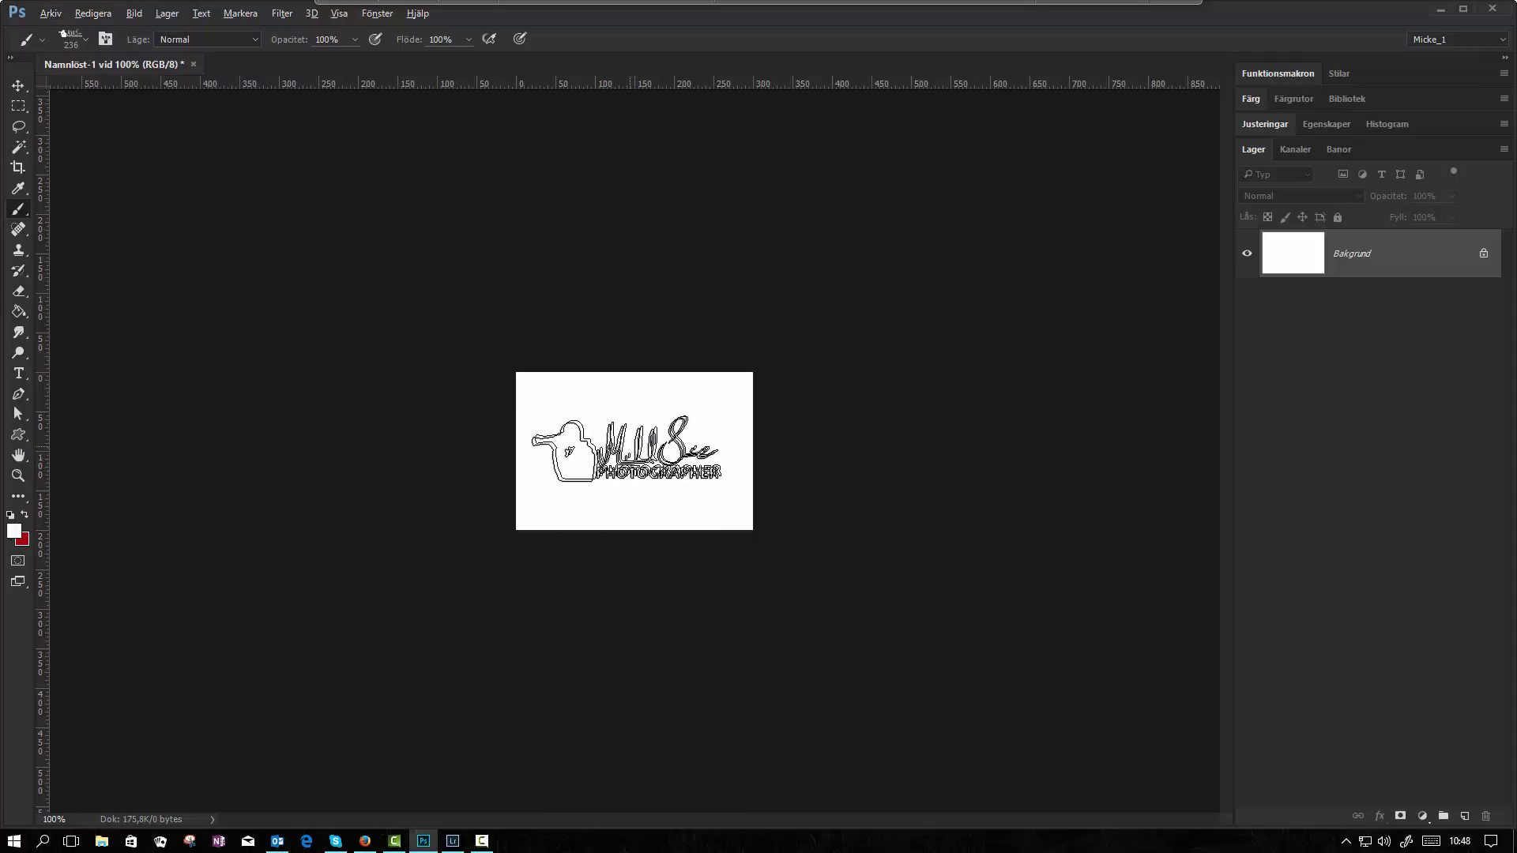
{"action": "left_click", "coordinate": [1458, 811]}
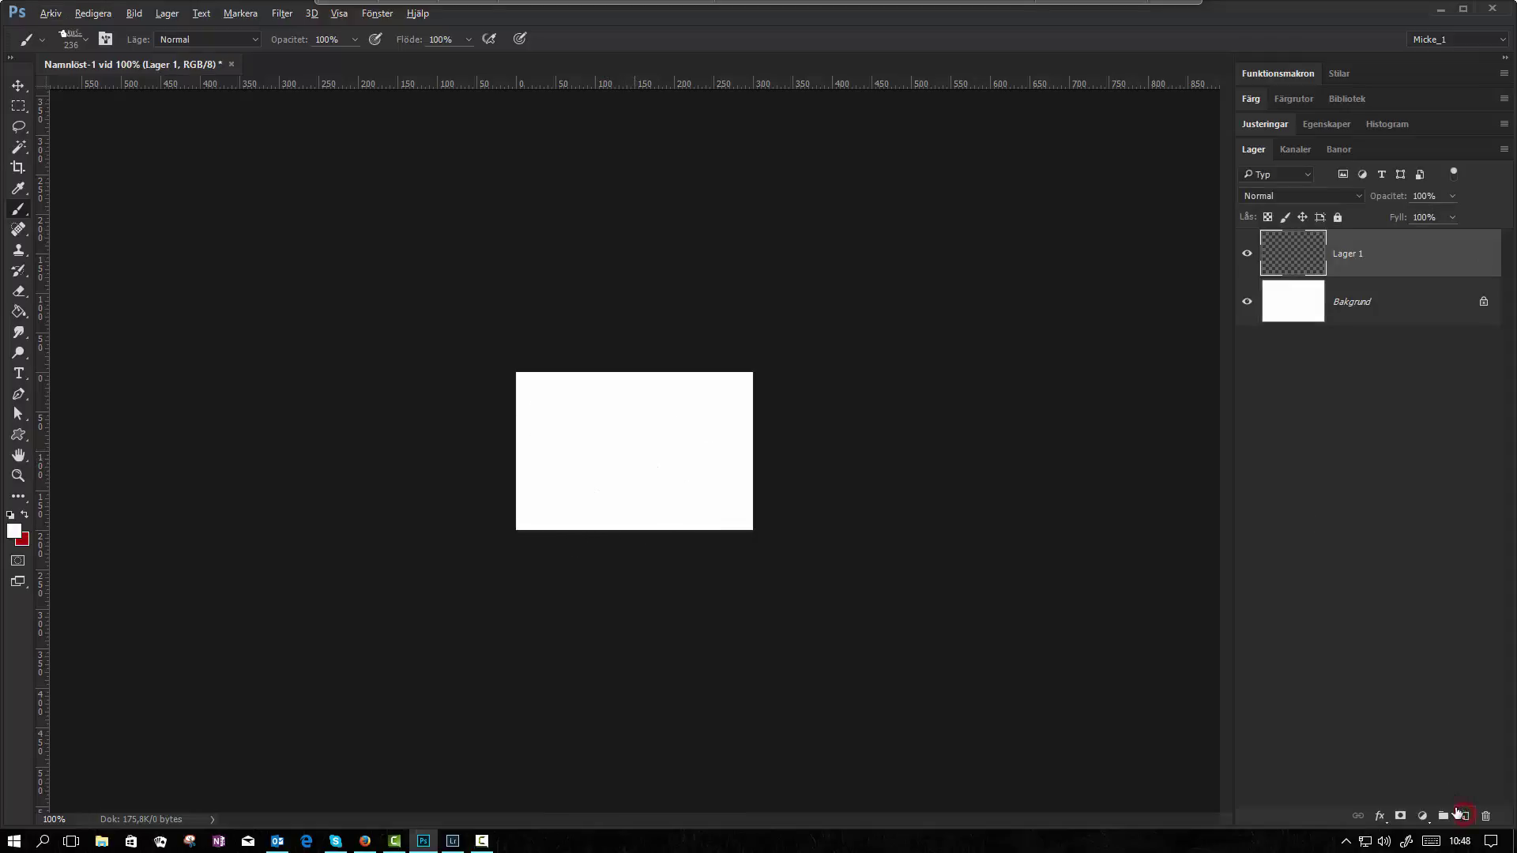
Hide the Bakgrund layer and stamp the white logo once onto Lager 1
{"action": "left_click", "coordinate": [1247, 305]}
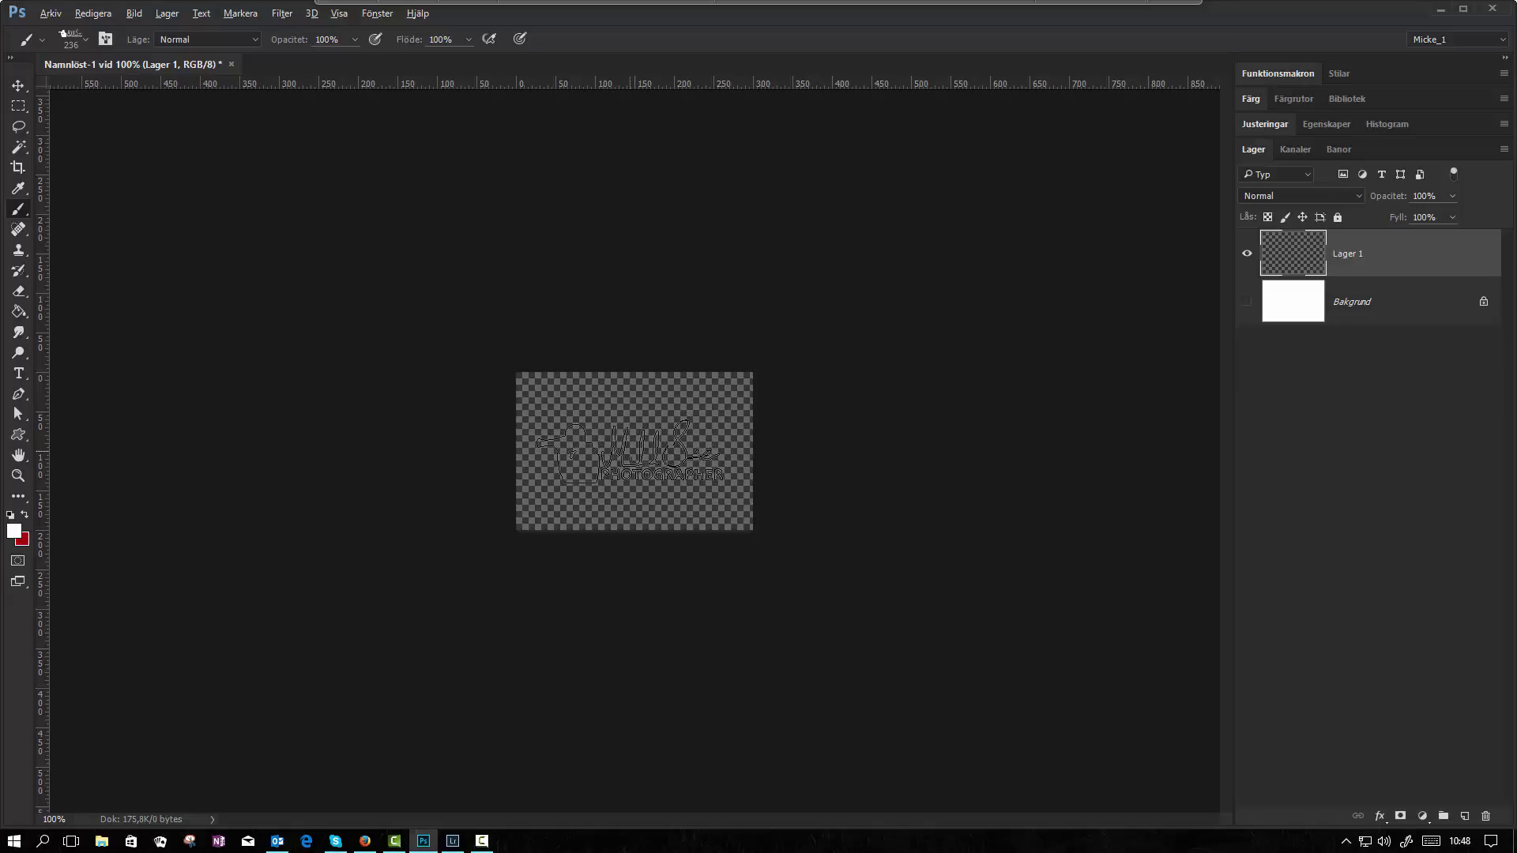
{"action": "left_click", "coordinate": [630, 451]}
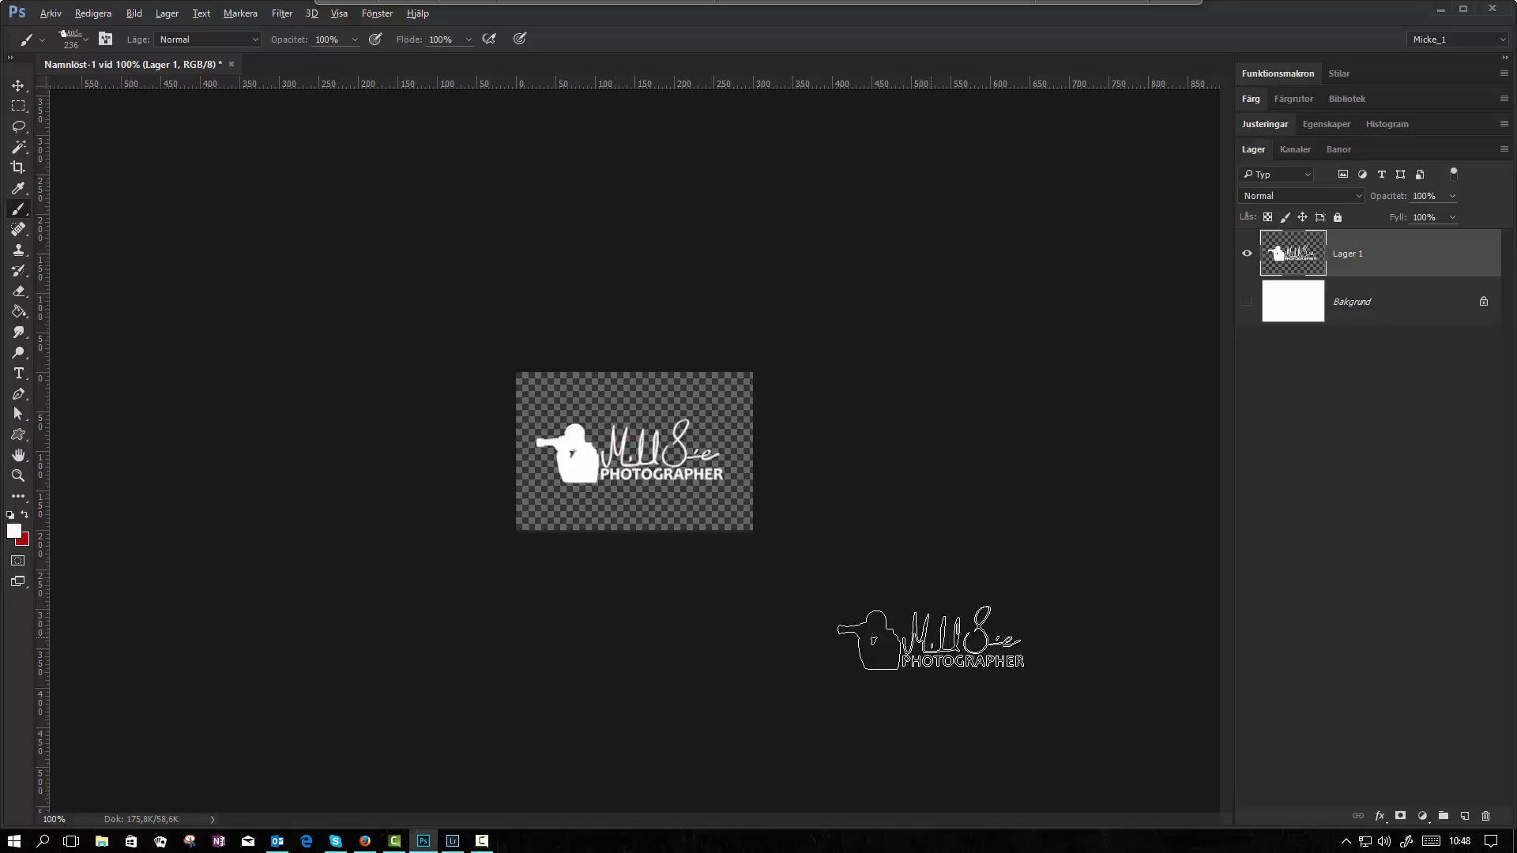
{"action": "key", "text": "v"}
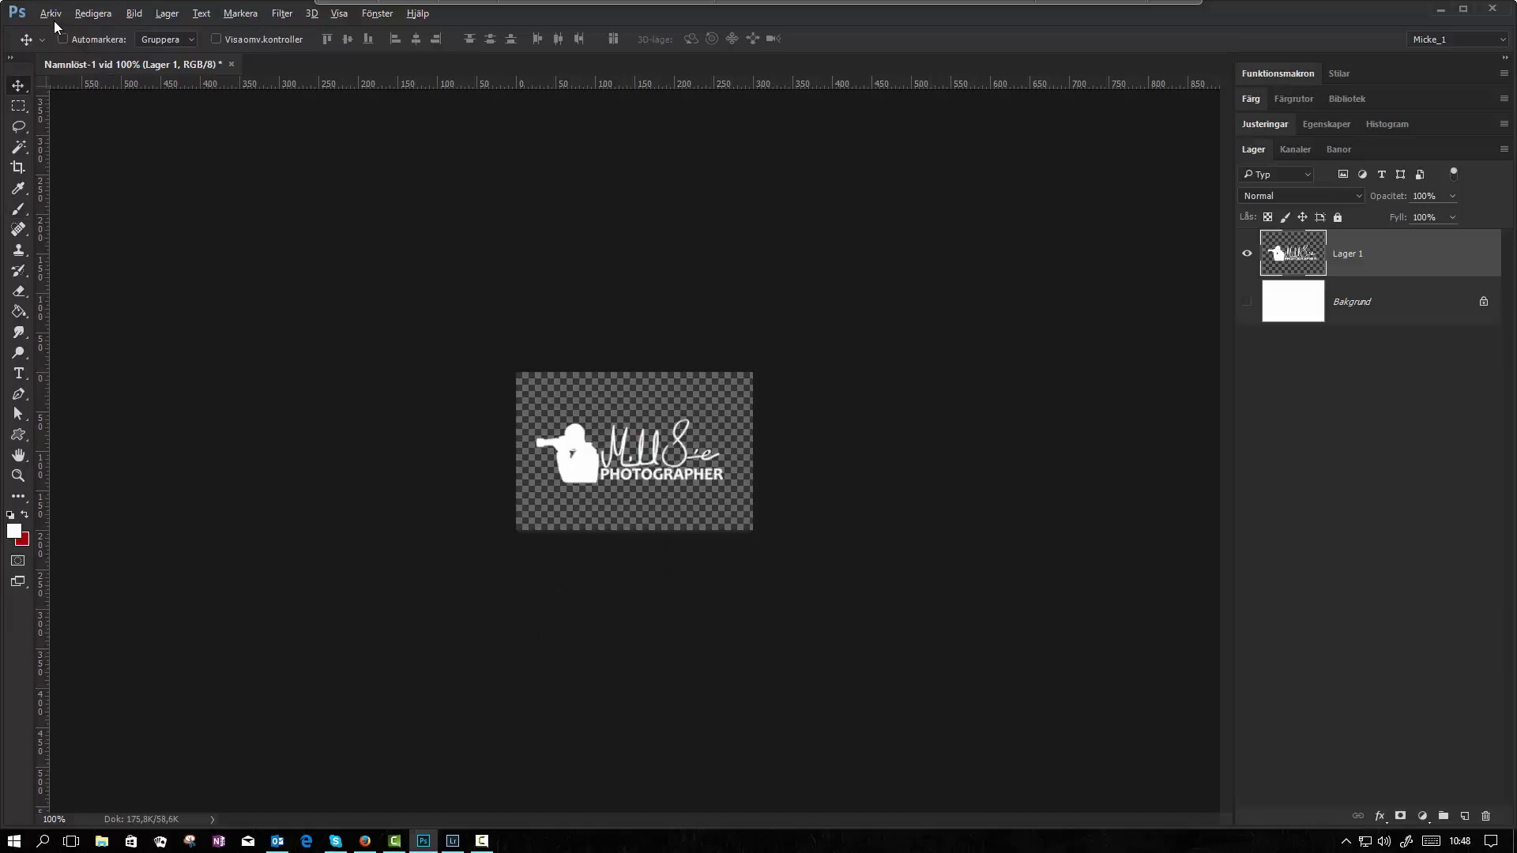
{"action": "left_click", "coordinate": [52, 16]}
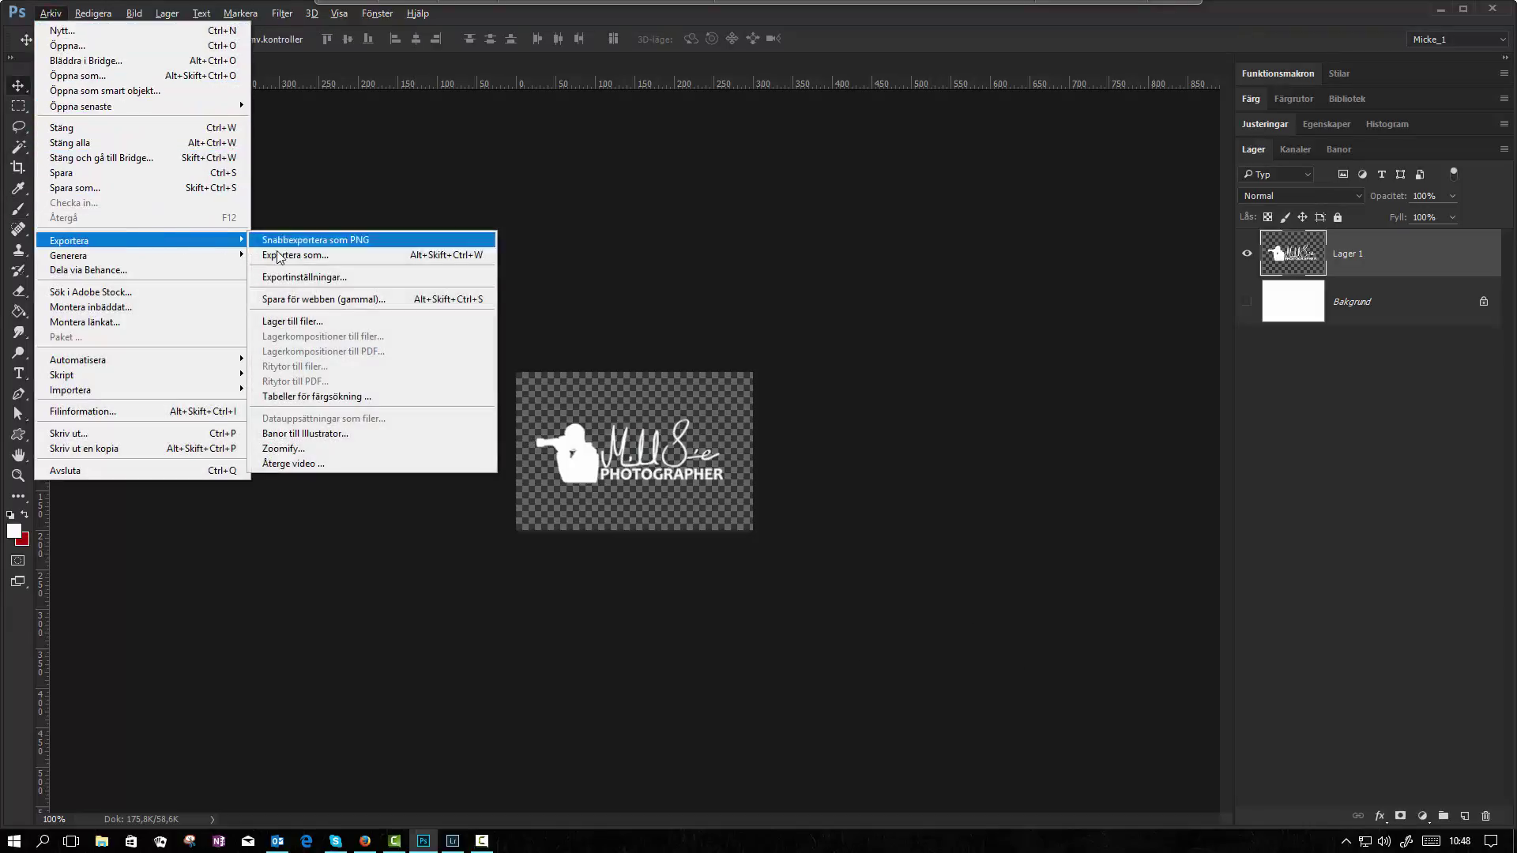
{"action": "mouse_move", "coordinate": [69, 240]}
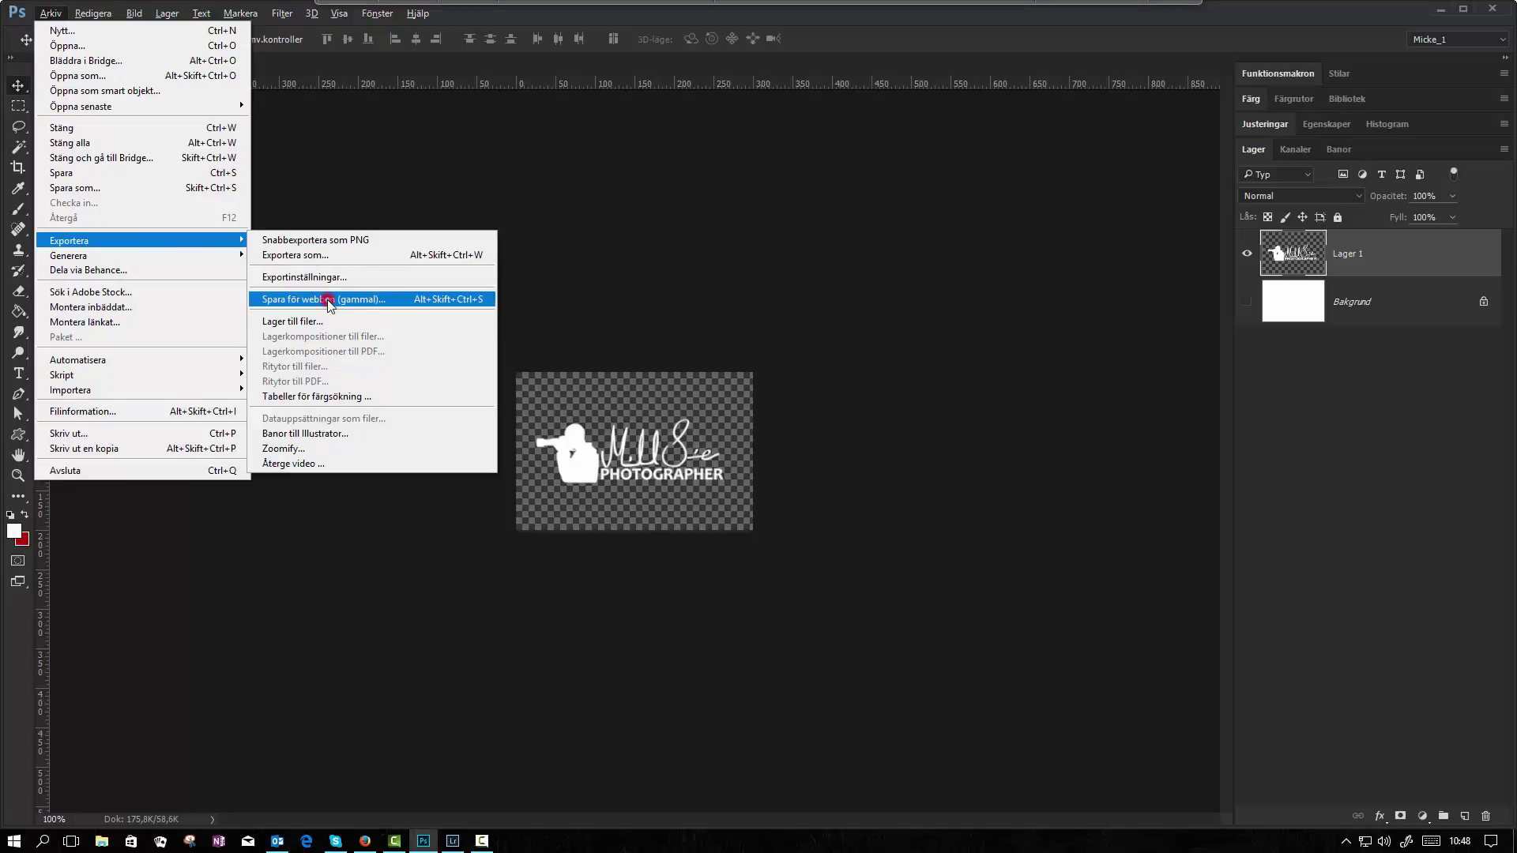
Set Save for Web (legacy) to the PNG-24 preset
{"action": "left_click", "coordinate": [329, 300]}
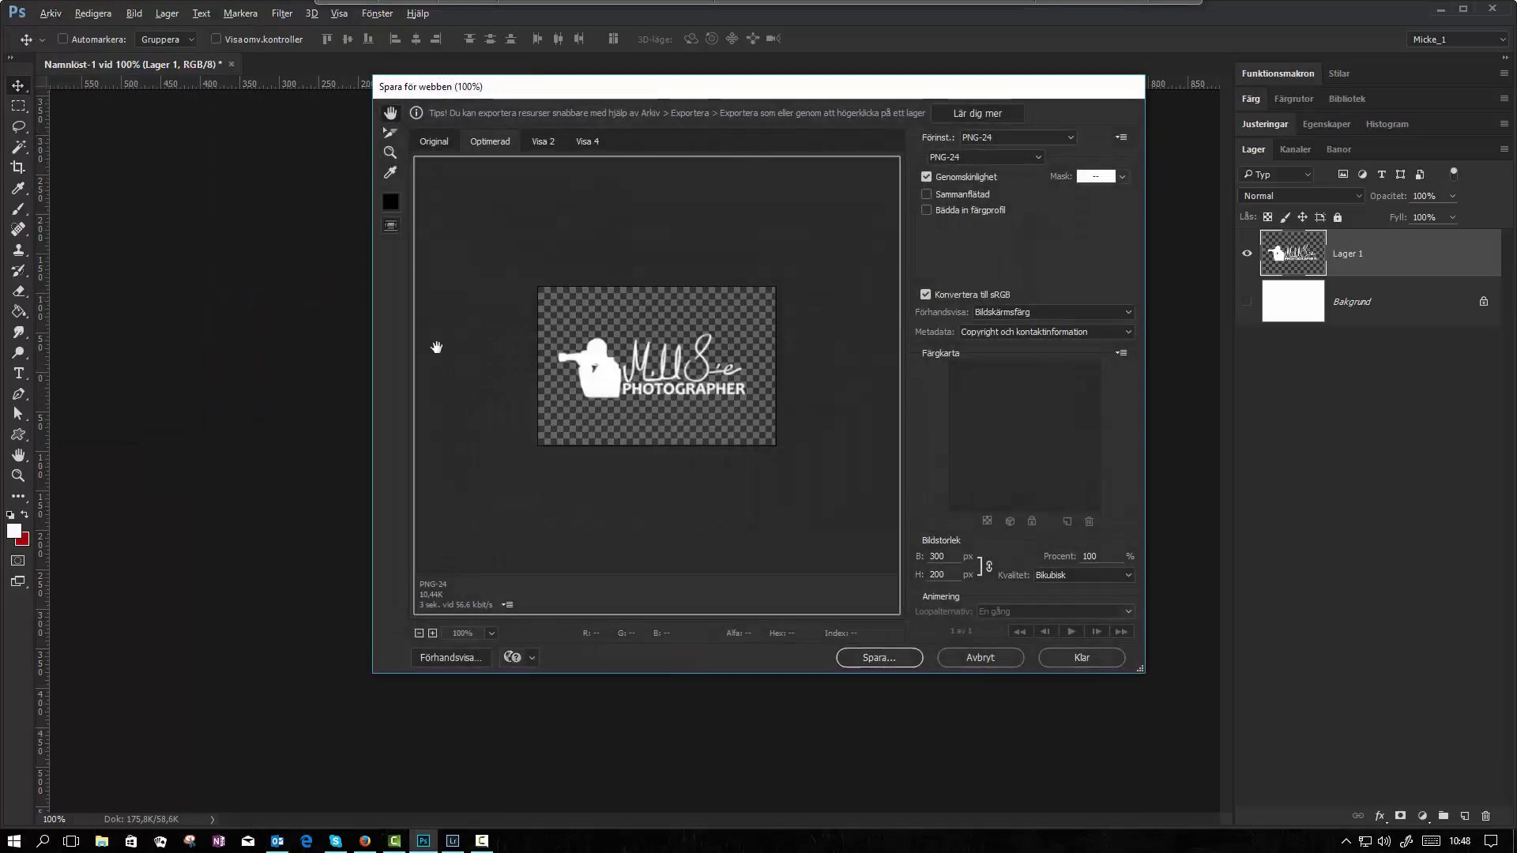
{"action": "left_click", "coordinate": [1071, 138]}
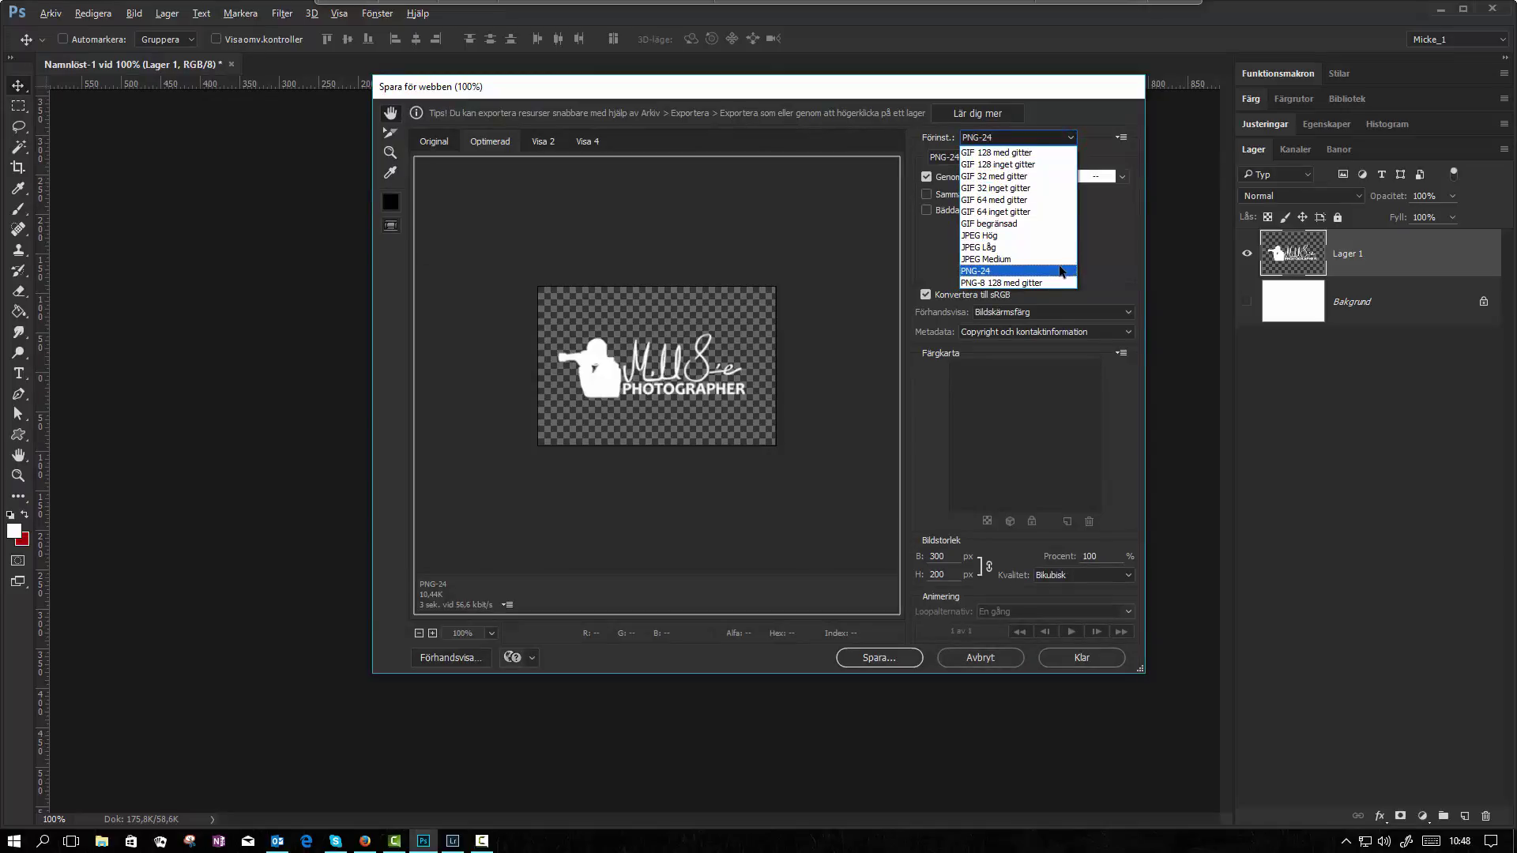
{"action": "left_click", "coordinate": [1059, 271]}
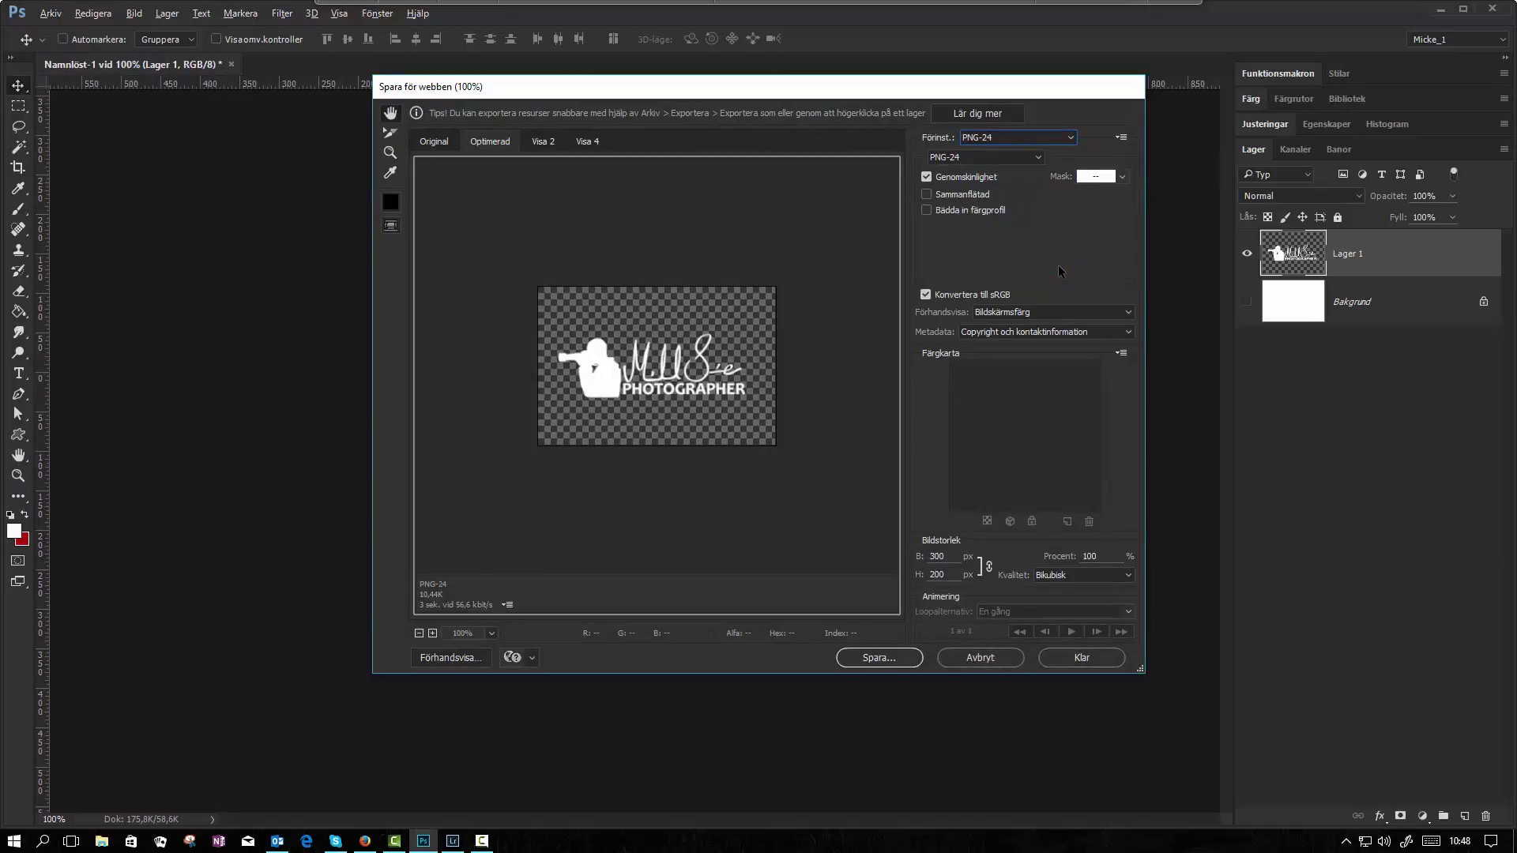
Save the PNG-24 logo into the desktop Tillsvidare folder
{"action": "left_click", "coordinate": [886, 654]}
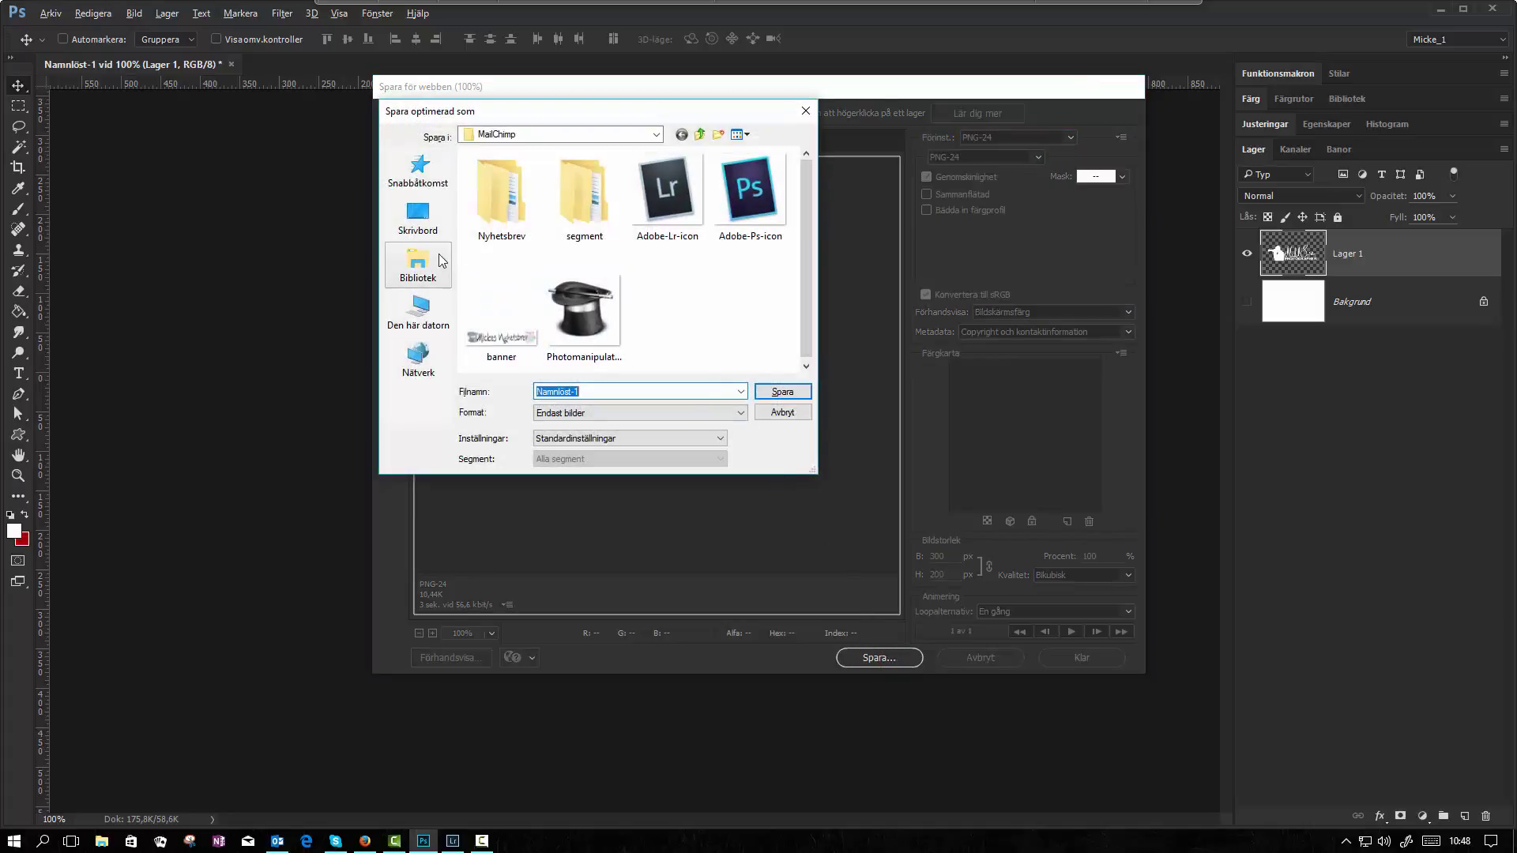
{"action": "left_click", "coordinate": [418, 226]}
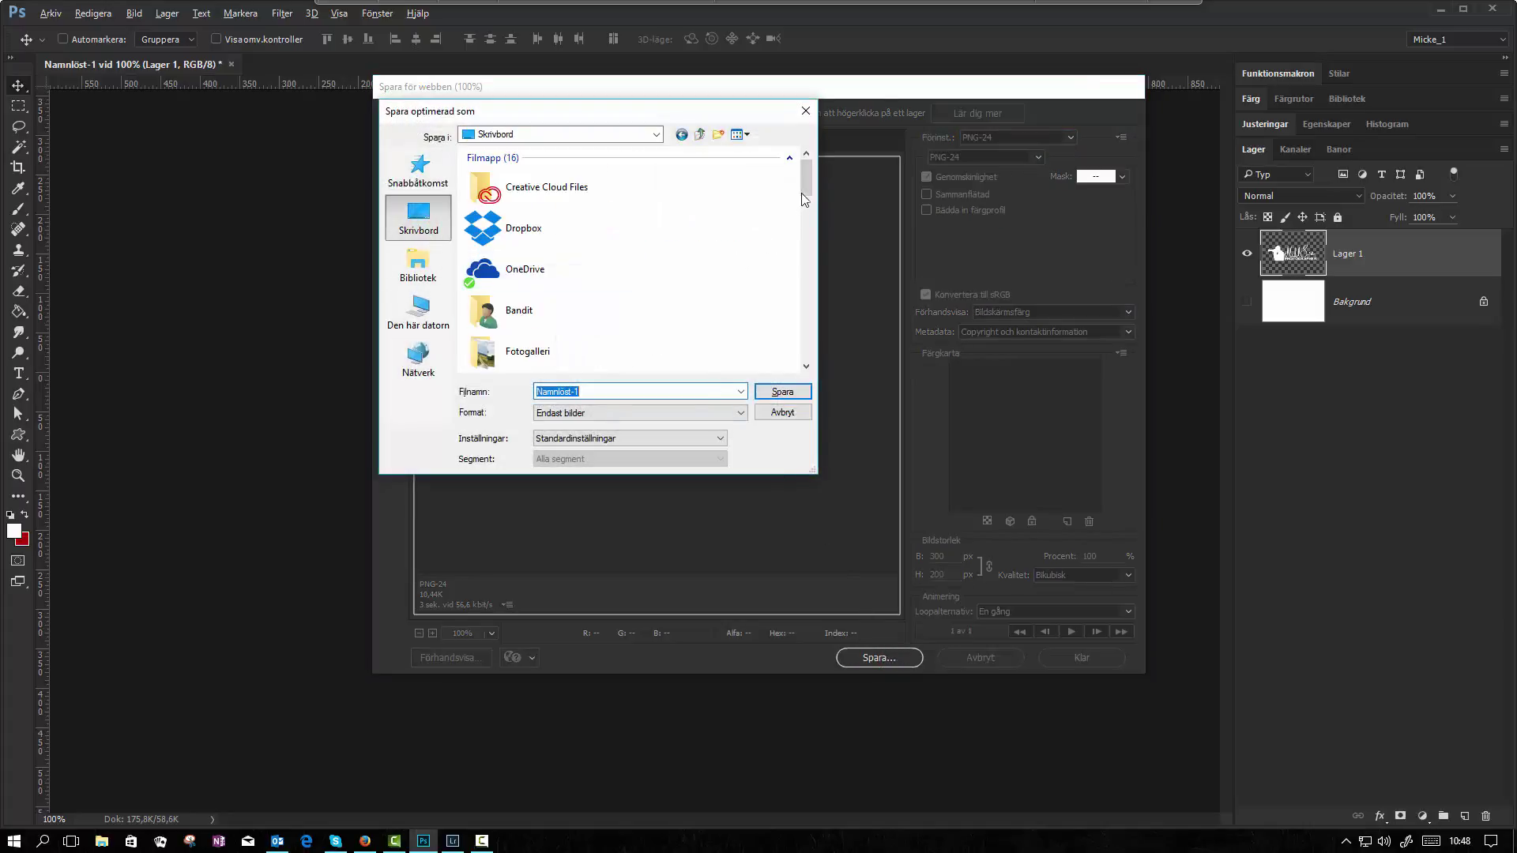
{"action": "left_click_drag", "start_coordinate": [806, 192], "coordinate": [809, 247]}
{"action": "scroll", "coordinate": [809, 246], "scroll_direction": "down", "scroll_amount": 2}
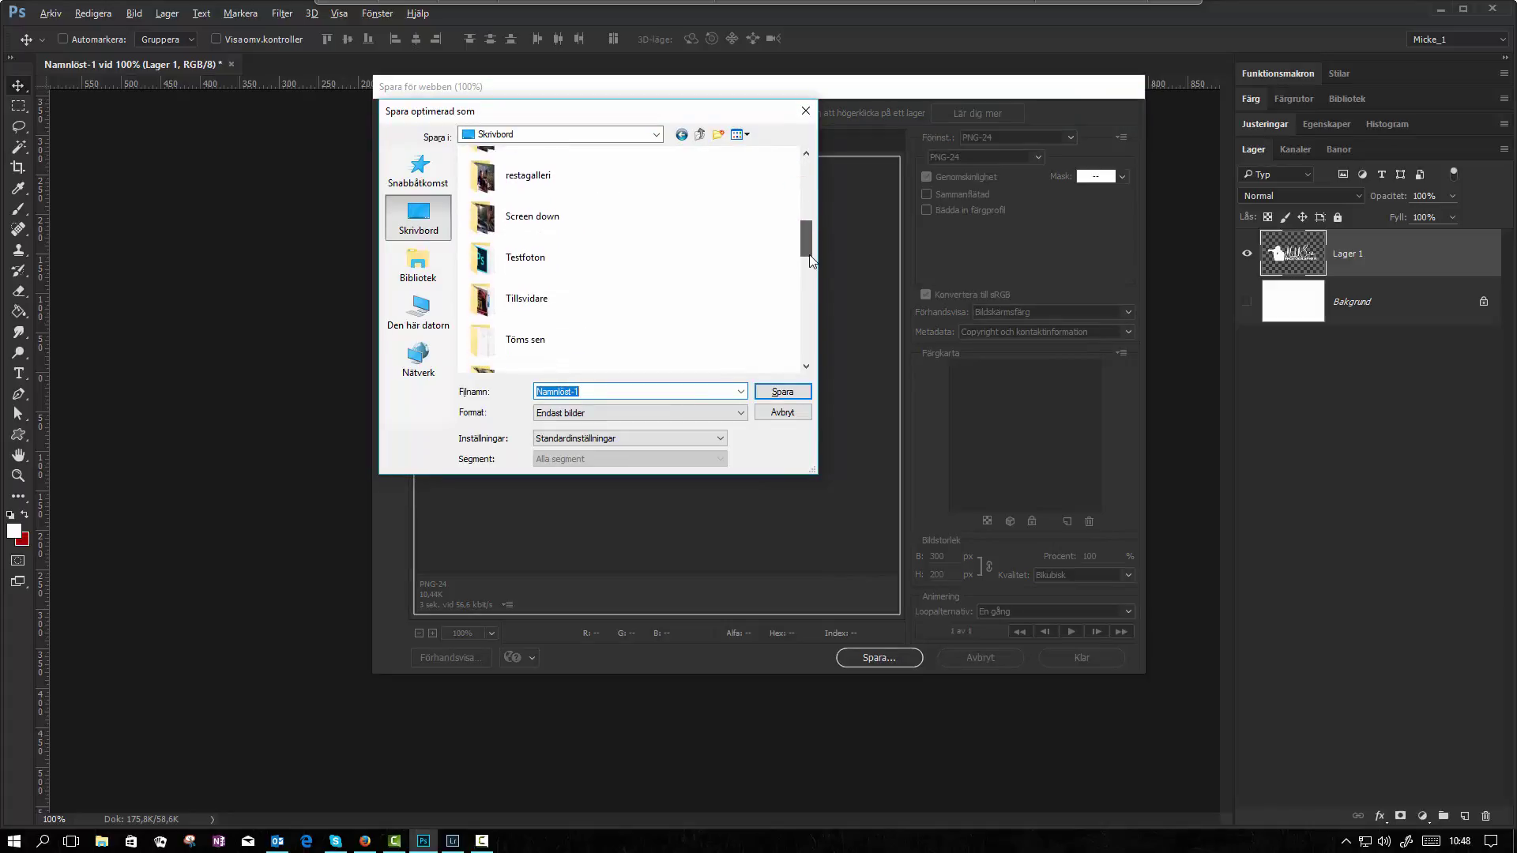
{"action": "double_click", "coordinate": [545, 294]}
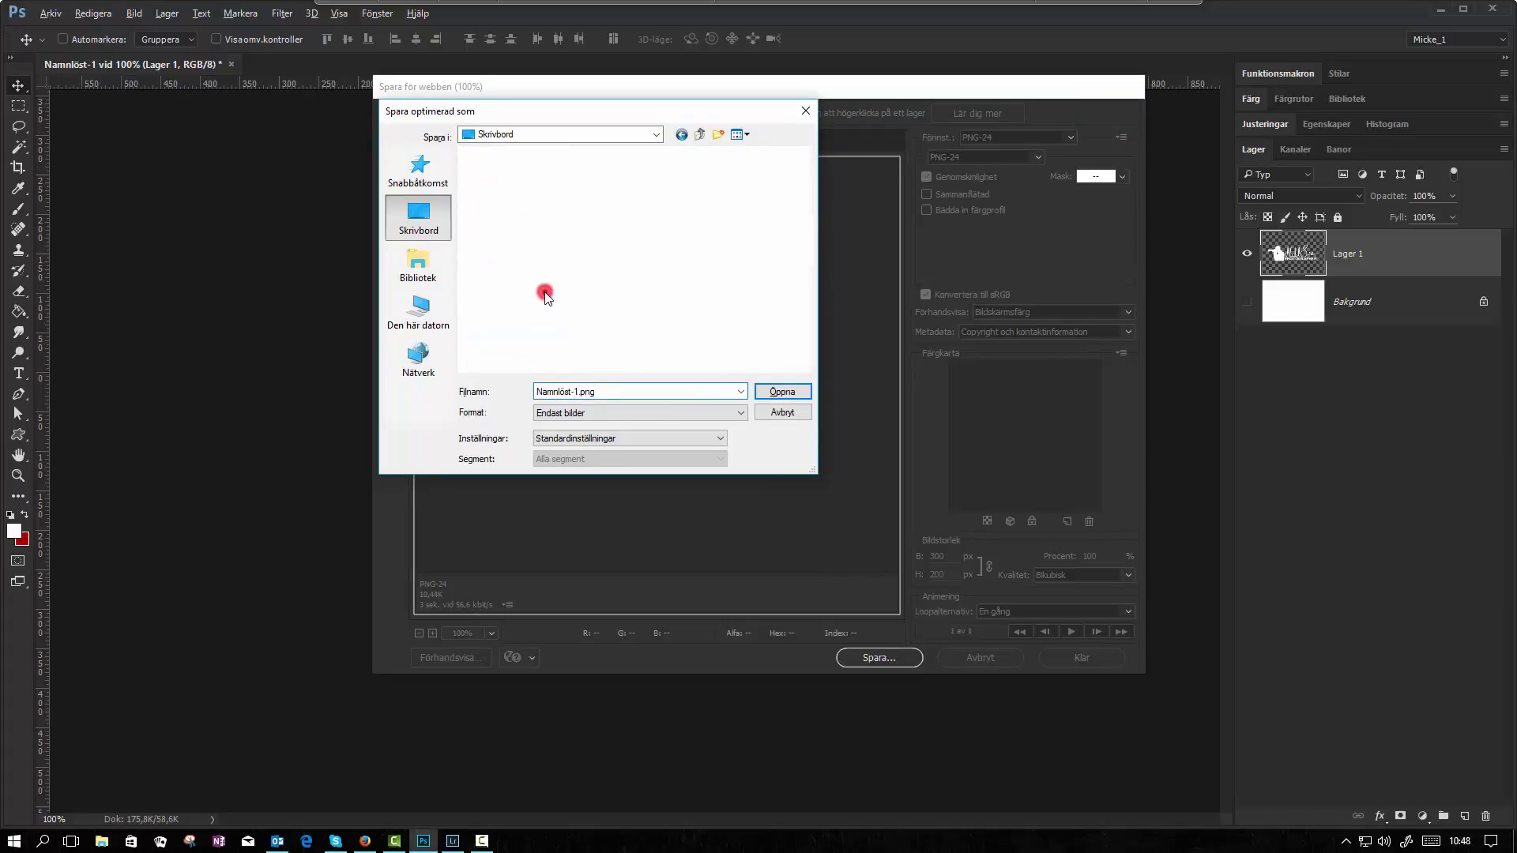
{"action": "double_click", "coordinate": [607, 392]}
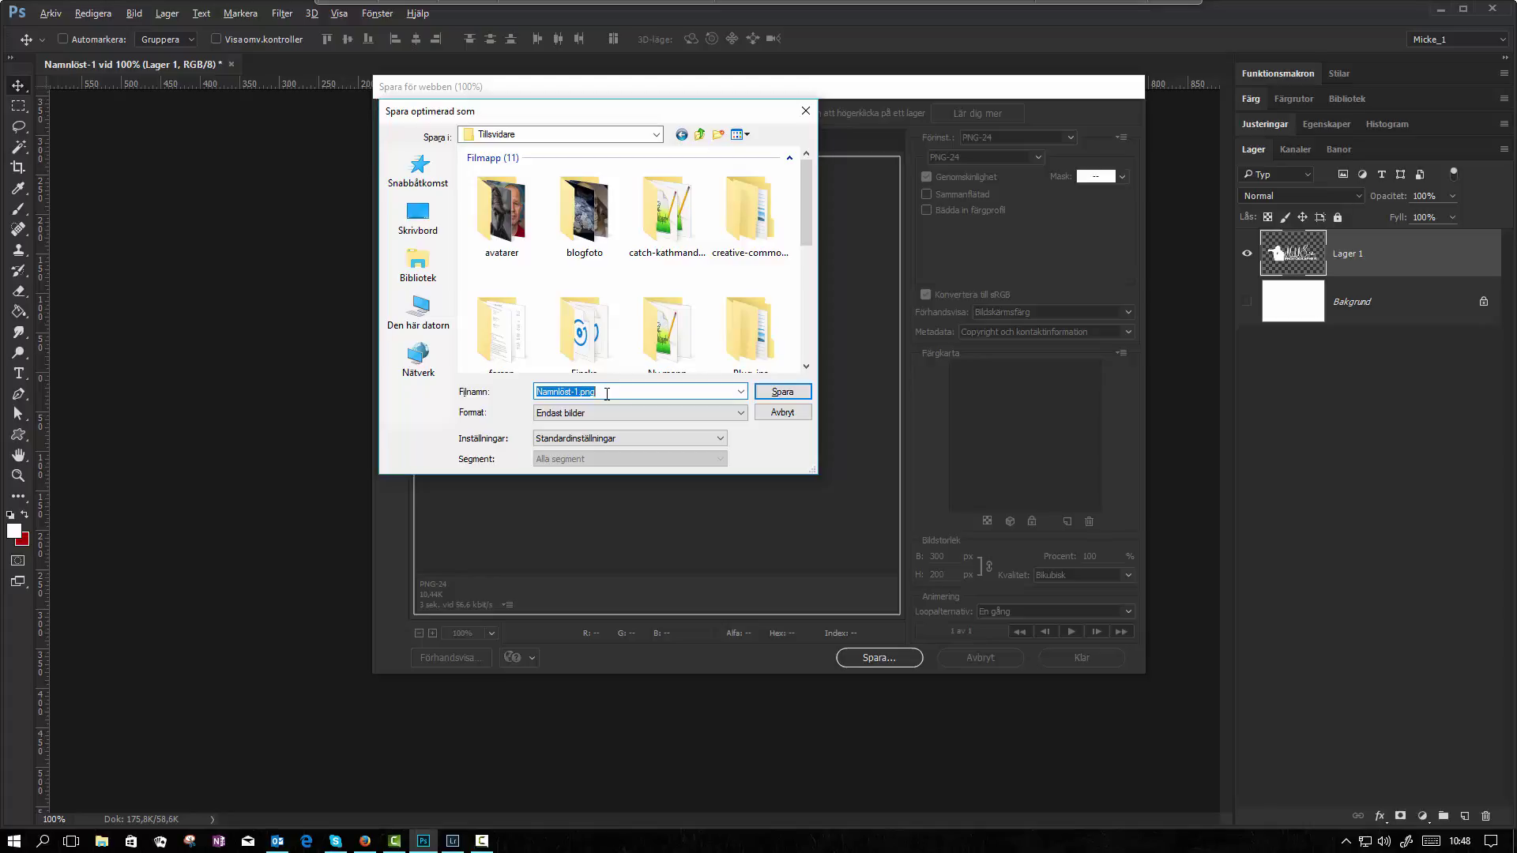
{"action": "type", "text": "vattenst"}
{"action": "left_click", "coordinate": [778, 392]}
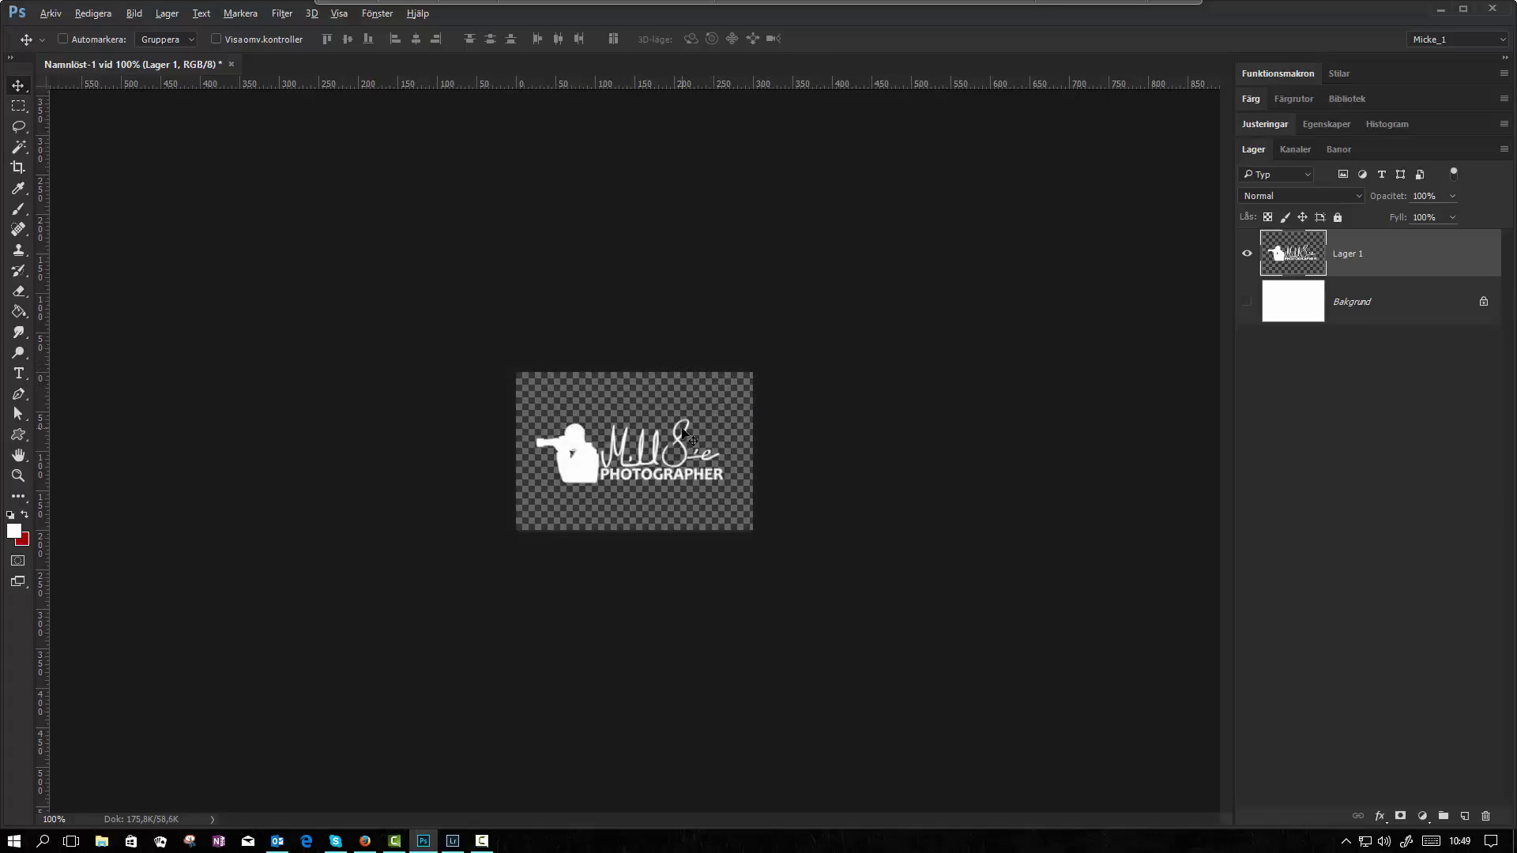
In Lightroom's watermark editor, choose the saved vattenst logo PNG as the image watermark
{"action": "left_click", "coordinate": [449, 837]}
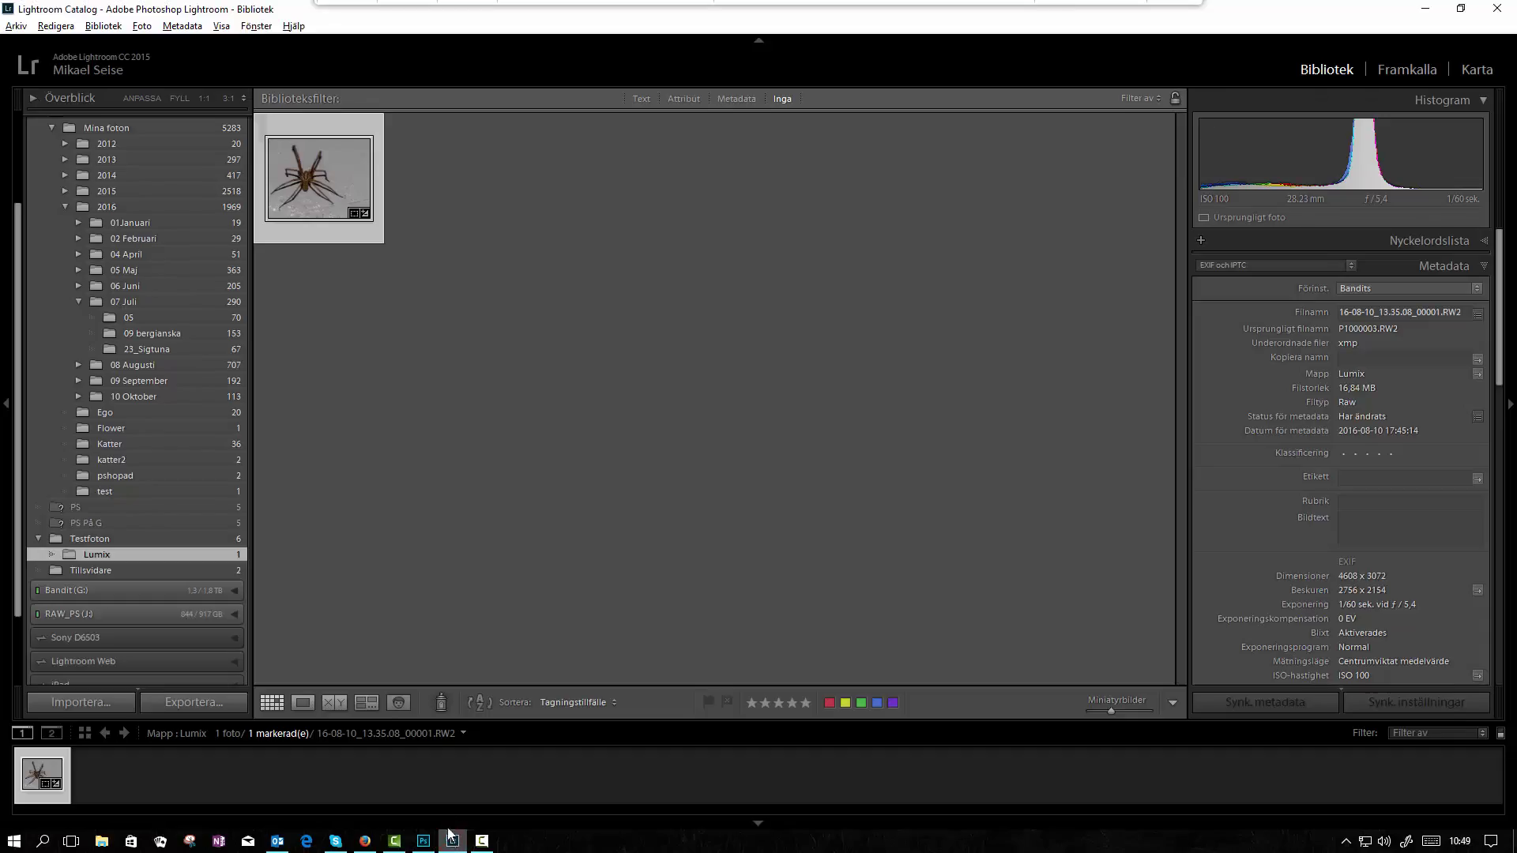
{"action": "mouse_move", "coordinate": [317, 178]}
{"action": "left_click", "coordinate": [54, 29]}
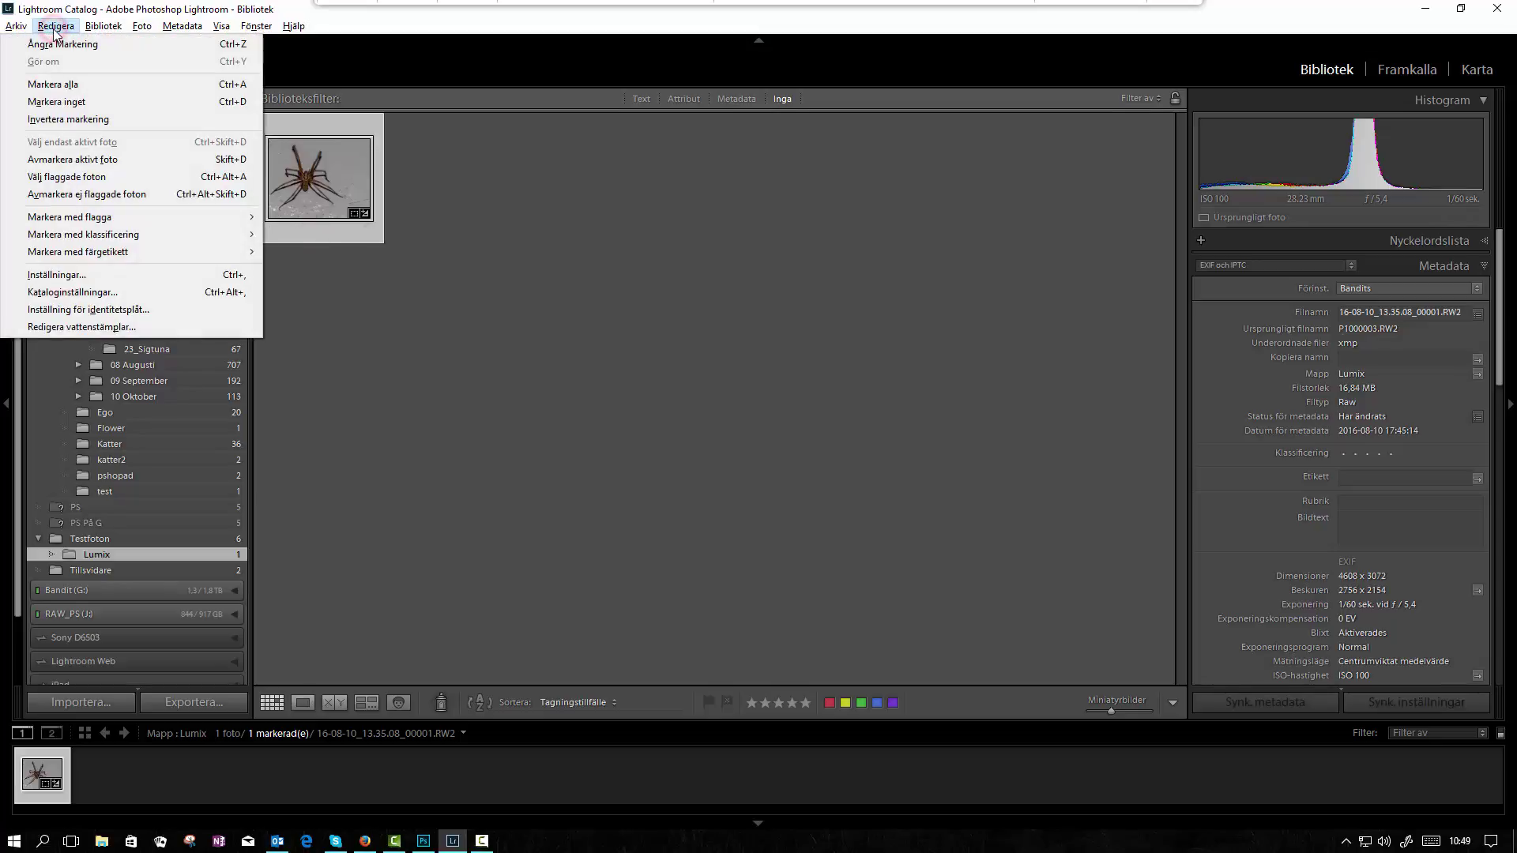
{"action": "left_click", "coordinate": [177, 327]}
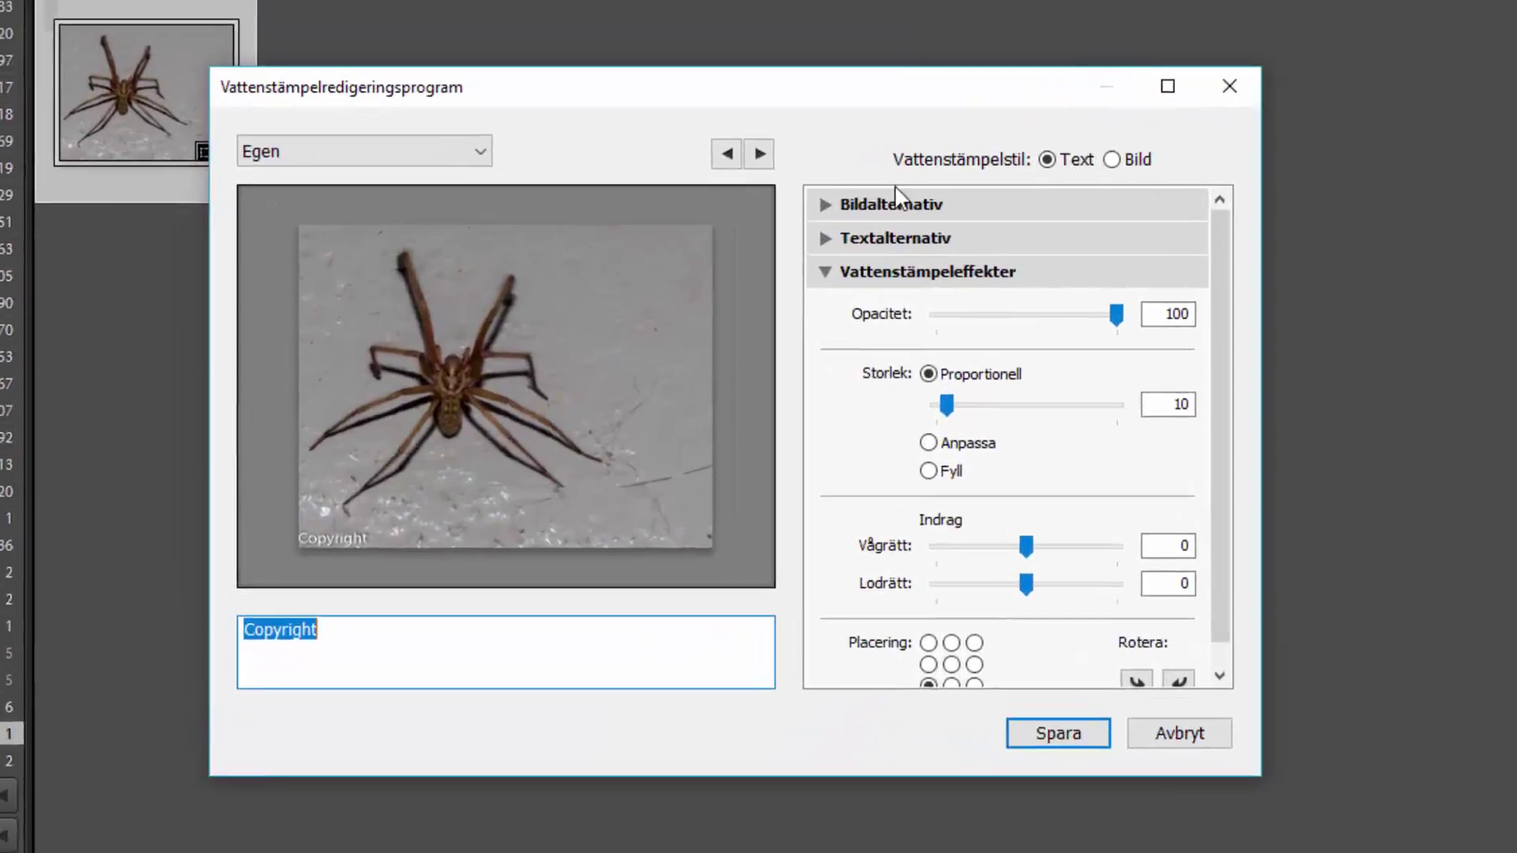
{"action": "left_click", "coordinate": [716, 243]}
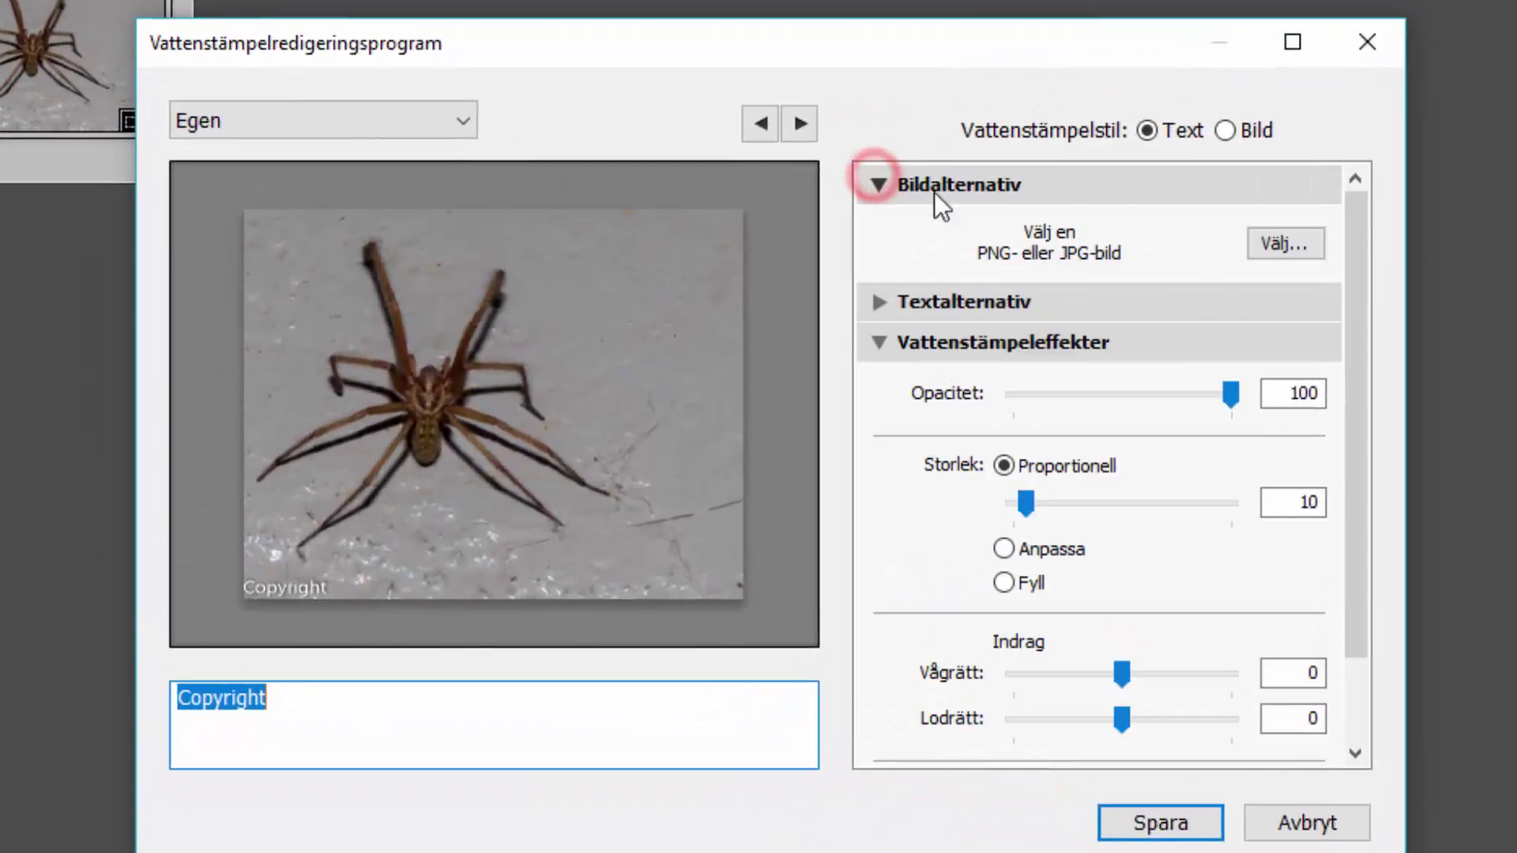
{"action": "left_click", "coordinate": [1307, 241]}
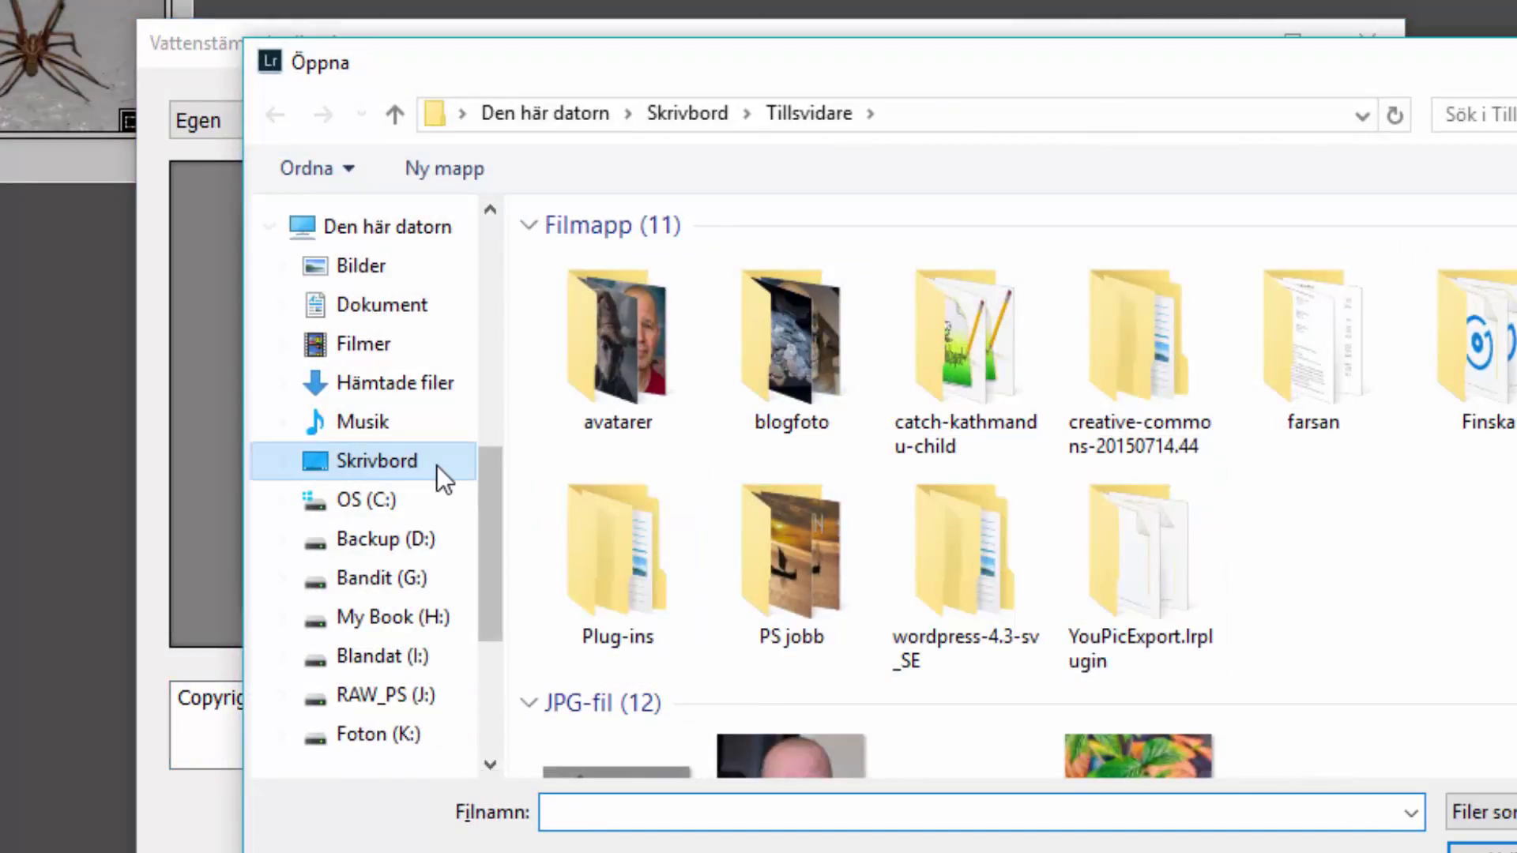
{"action": "scroll", "coordinate": [947, 466], "scroll_direction": "down", "scroll_amount": 5}
{"action": "scroll", "coordinate": [947, 466], "scroll_direction": "down", "scroll_amount": 3}
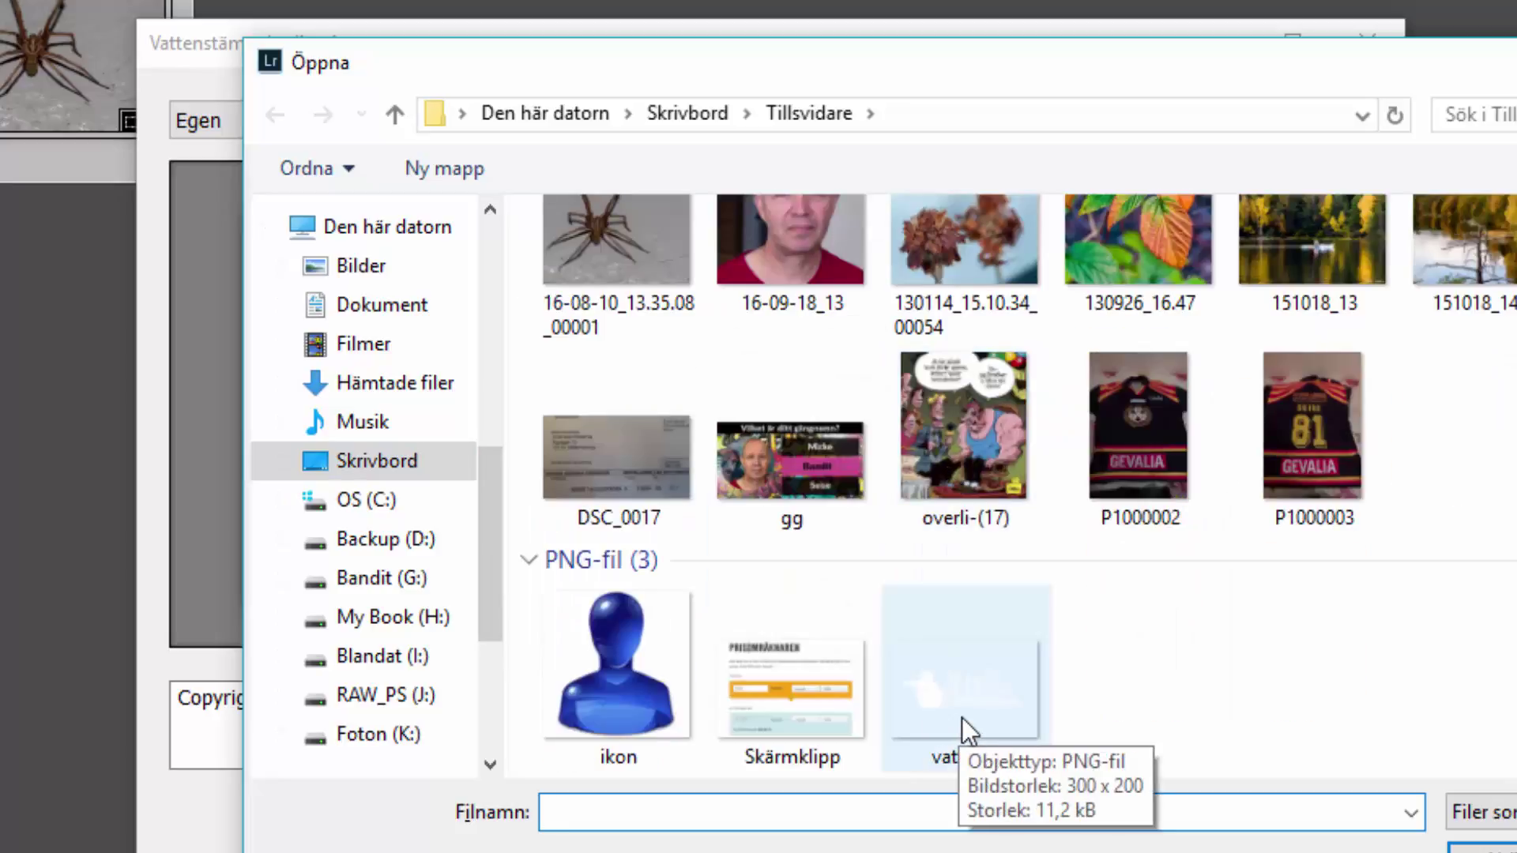
{"action": "double_click", "coordinate": [997, 715]}
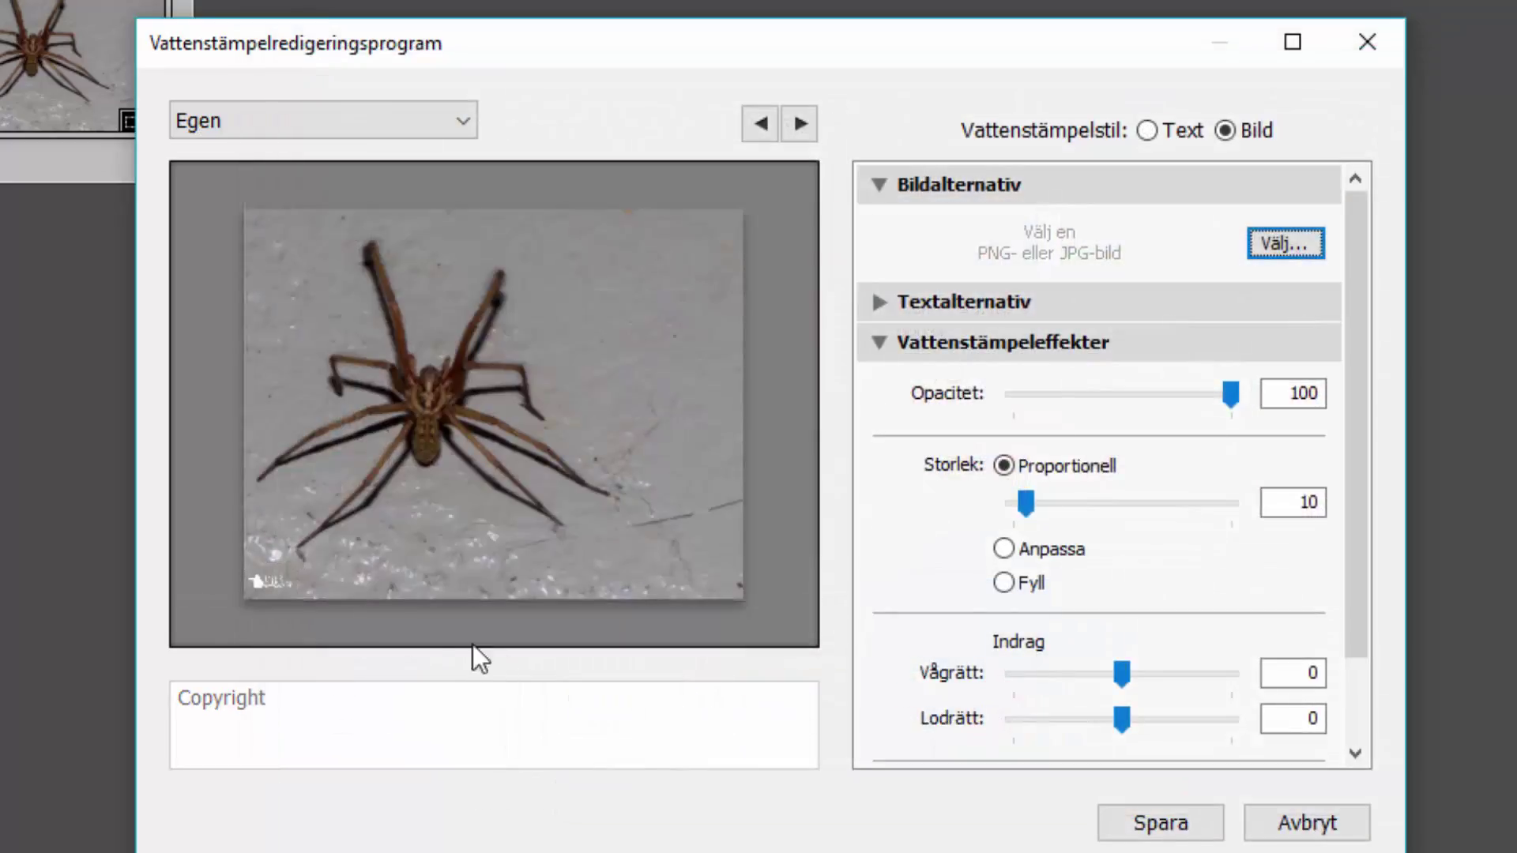
Set the logo watermark to size 79 and opacity 42, centred on the photo
{"action": "left_click_drag", "start_coordinate": [1025, 503], "coordinate": [1083, 501]}
{"action": "left_click_drag", "start_coordinate": [1115, 514], "coordinate": [1130, 513]}
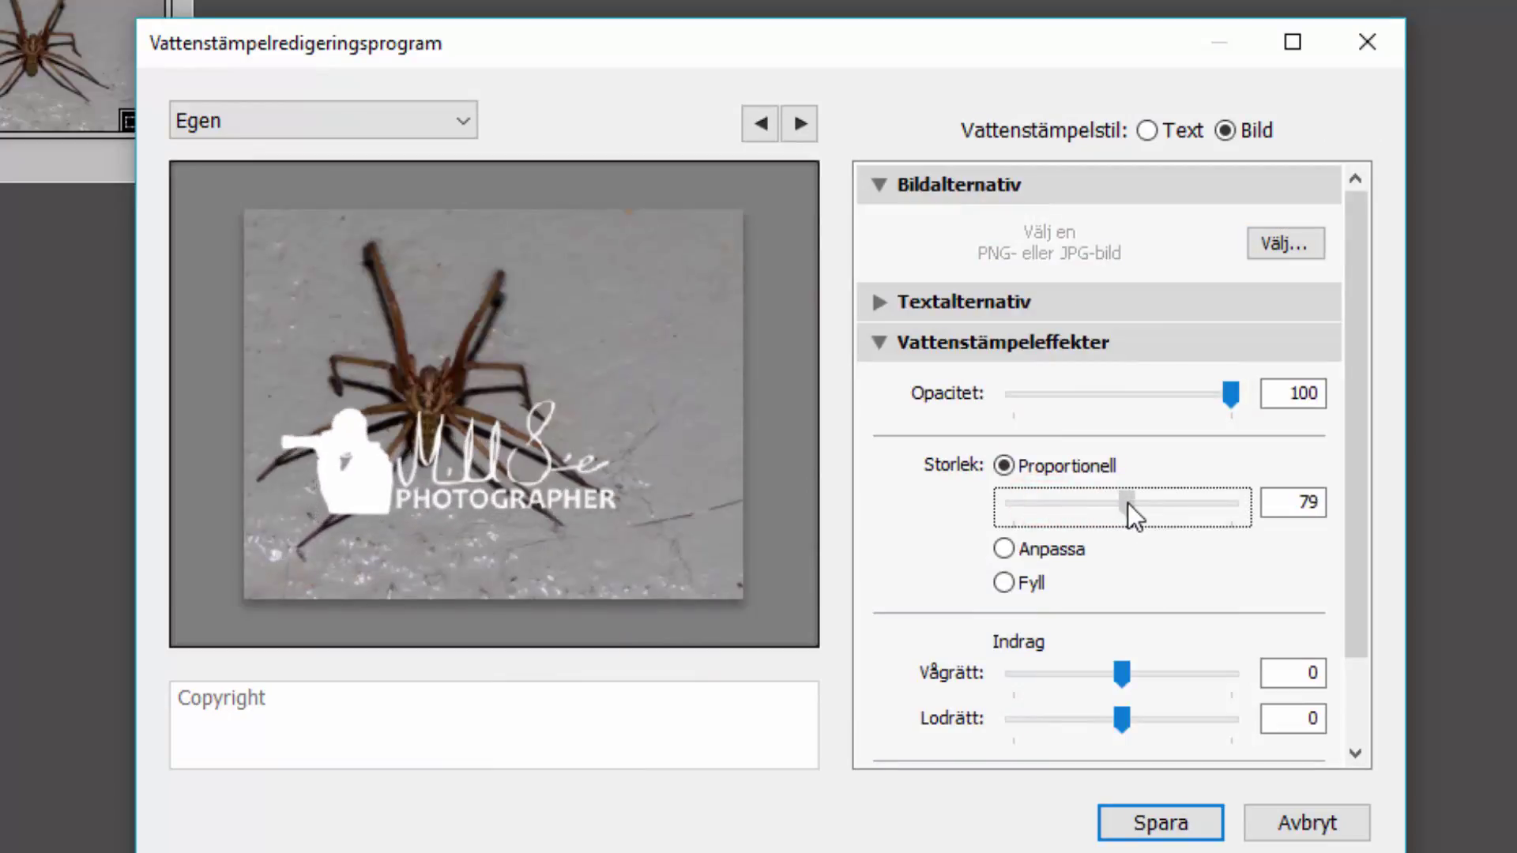
{"action": "left_click", "coordinate": [506, 494]}
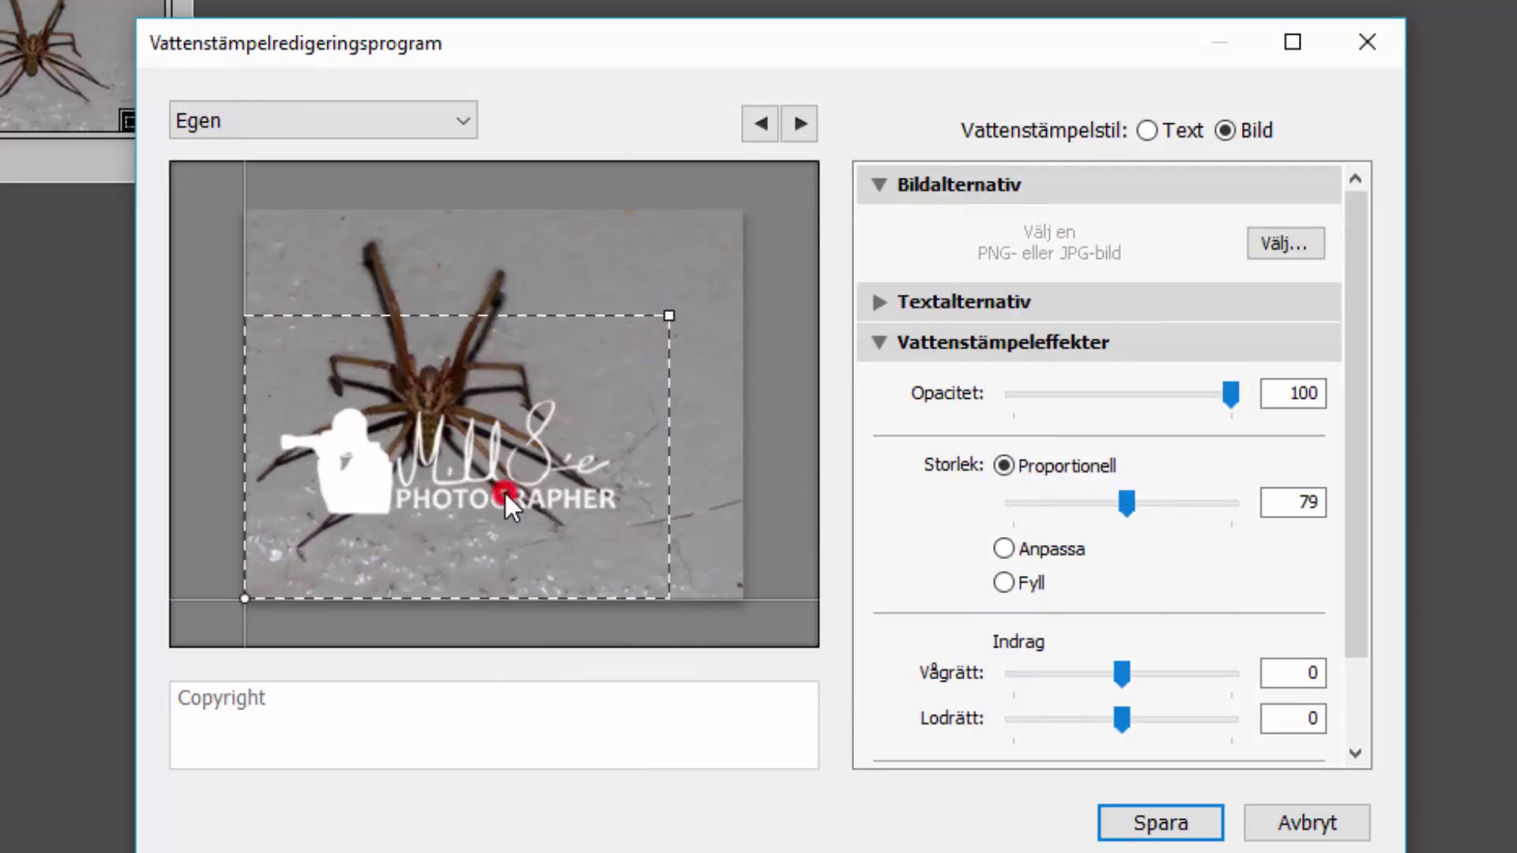
{"action": "left_click_drag", "start_coordinate": [1226, 395], "coordinate": [1100, 402]}
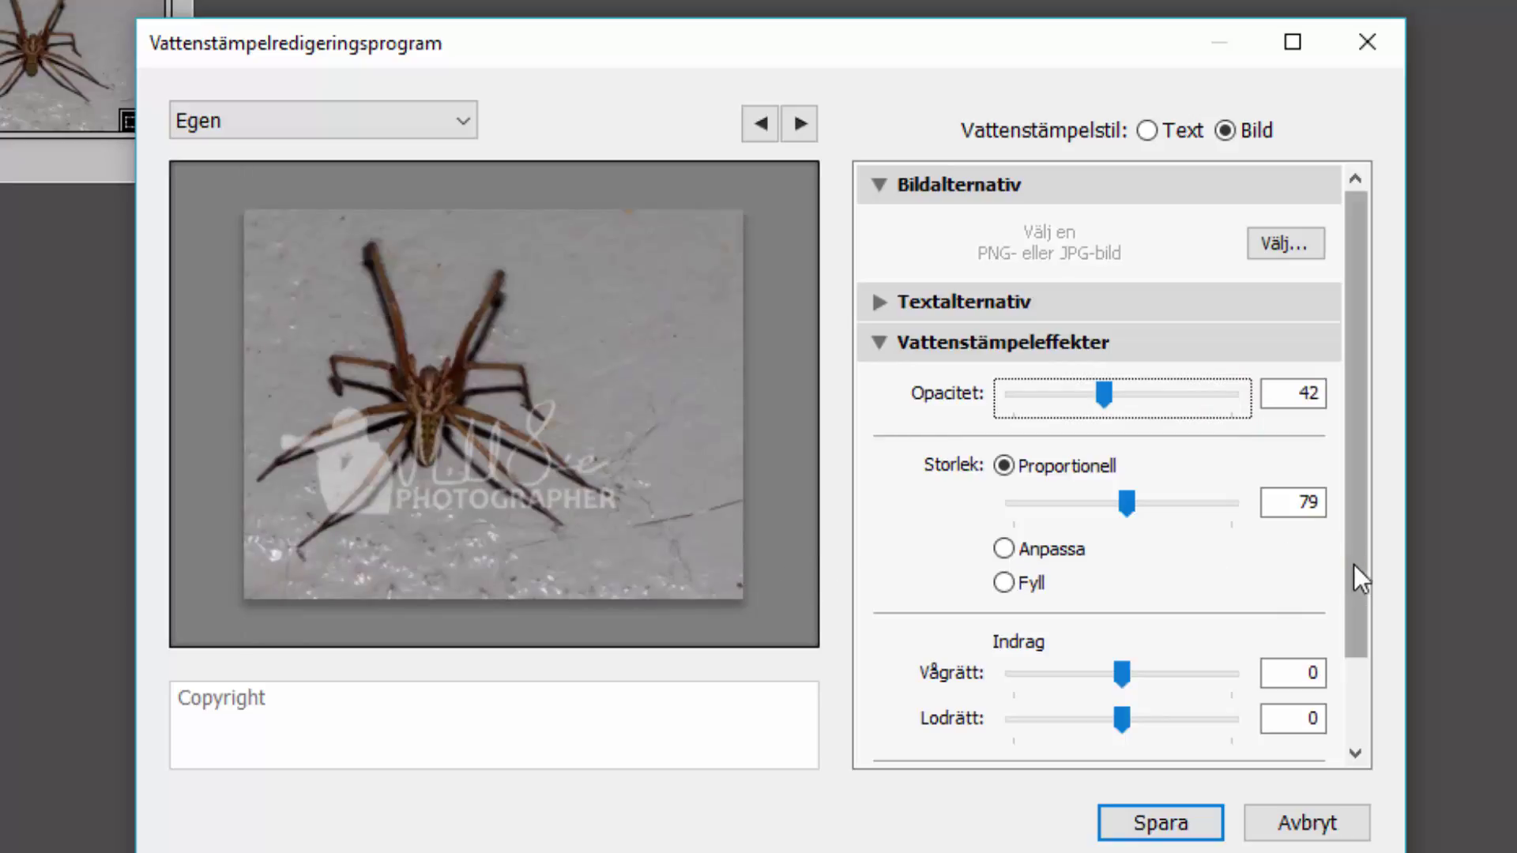
{"action": "left_click_drag", "start_coordinate": [1354, 565], "coordinate": [1354, 684]}
{"action": "left_click", "coordinate": [1031, 710]}
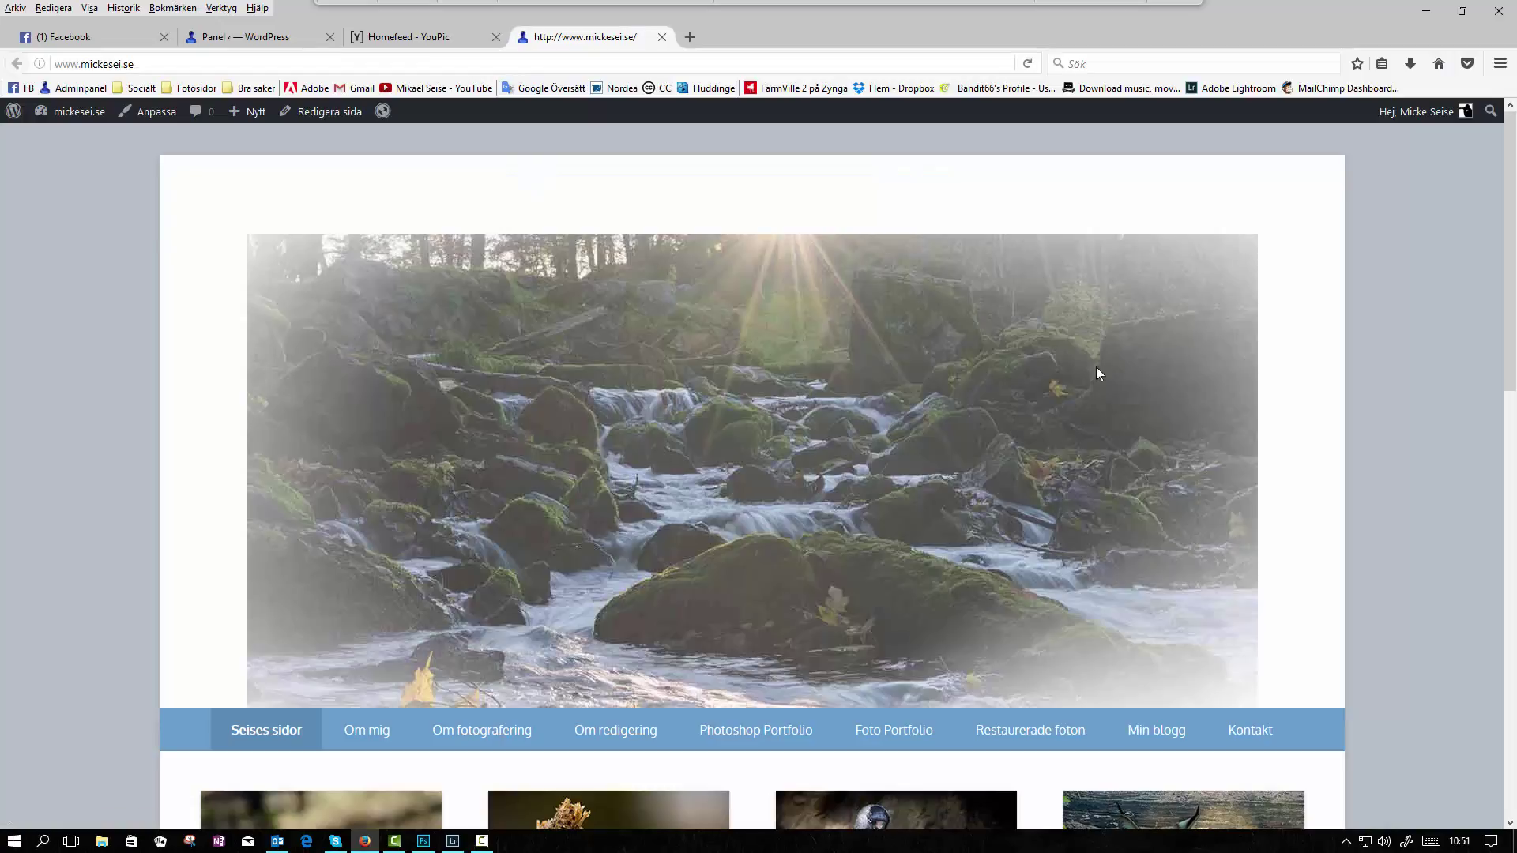
Scroll mickesei.se down to the footer with social links and newsletter signup
{"action": "scroll", "coordinate": [1261, 394], "scroll_direction": "down", "scroll_amount": 2}
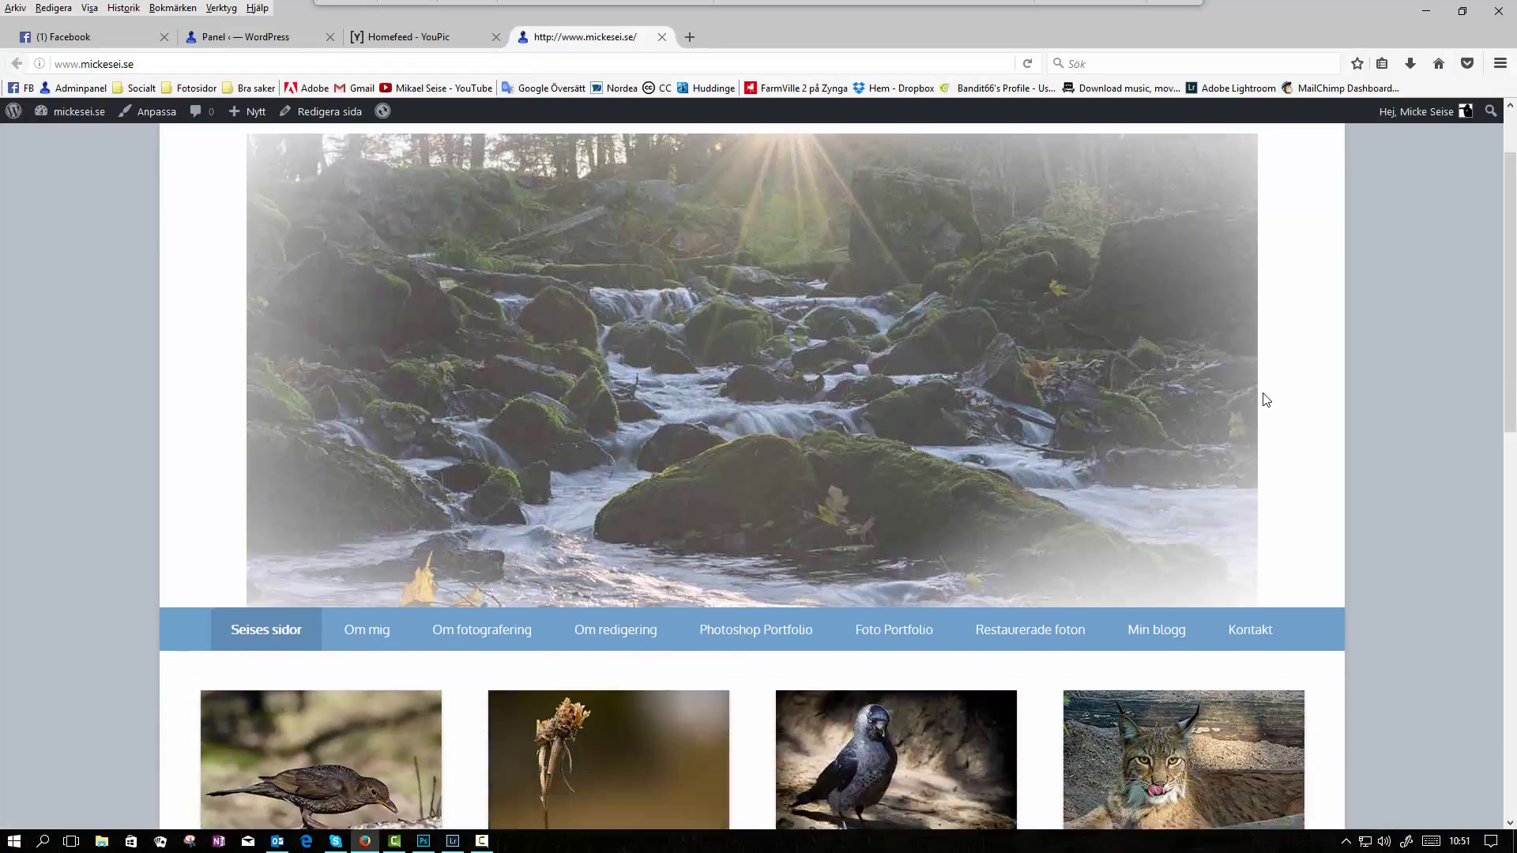
{"action": "scroll", "coordinate": [1260, 391], "scroll_direction": "down", "scroll_amount": 3}
{"action": "scroll", "coordinate": [1260, 391], "scroll_direction": "down", "scroll_amount": 2}
{"action": "scroll", "coordinate": [1261, 398], "scroll_direction": "down", "scroll_amount": 1}
{"action": "scroll", "coordinate": [1259, 399], "scroll_direction": "down", "scroll_amount": 3}
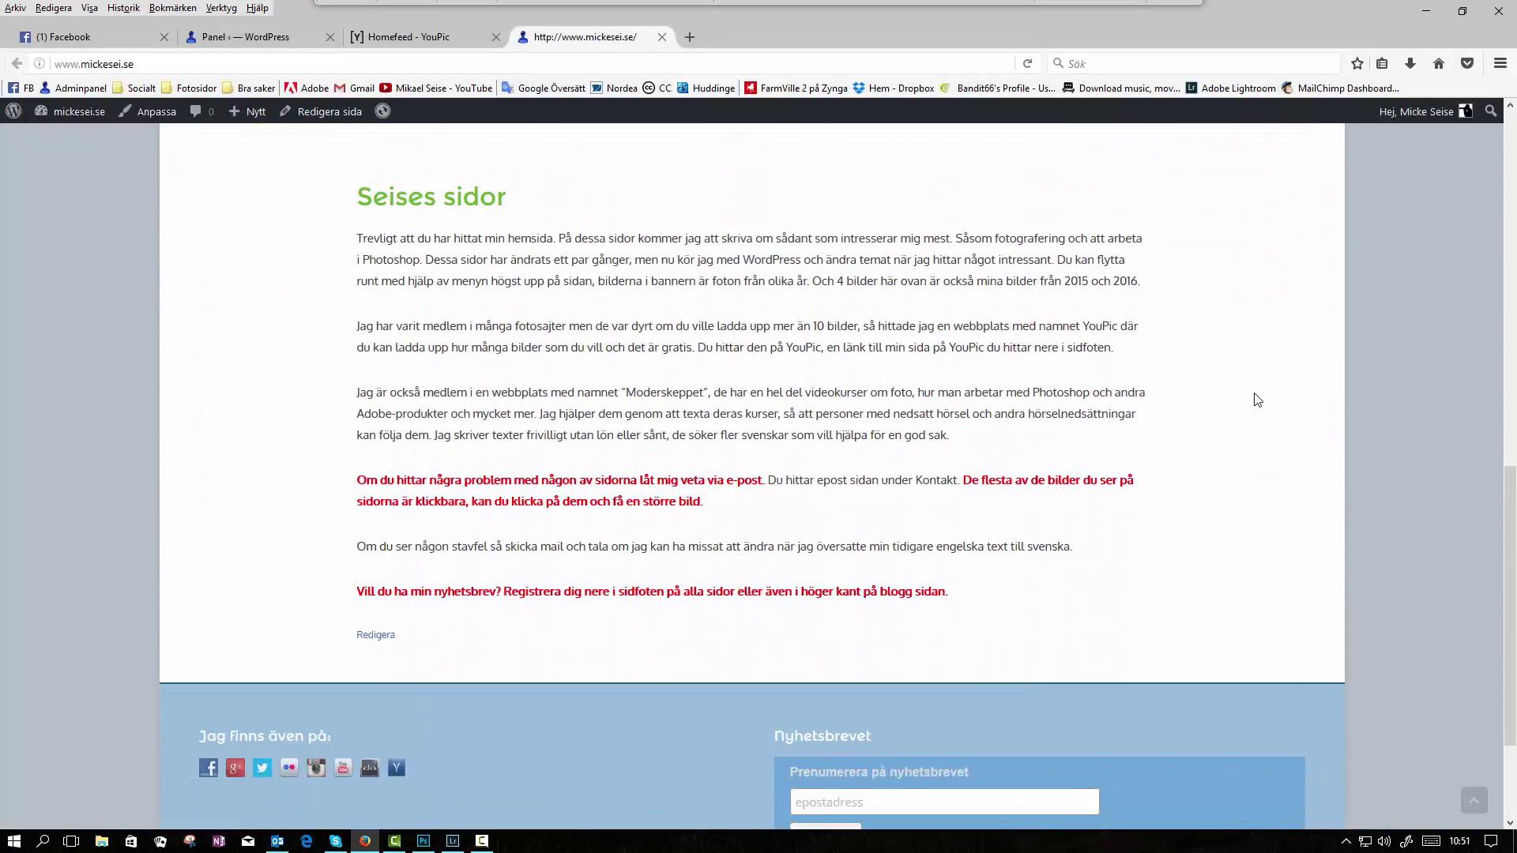
{"action": "scroll", "coordinate": [1258, 399], "scroll_direction": "down", "scroll_amount": 2}
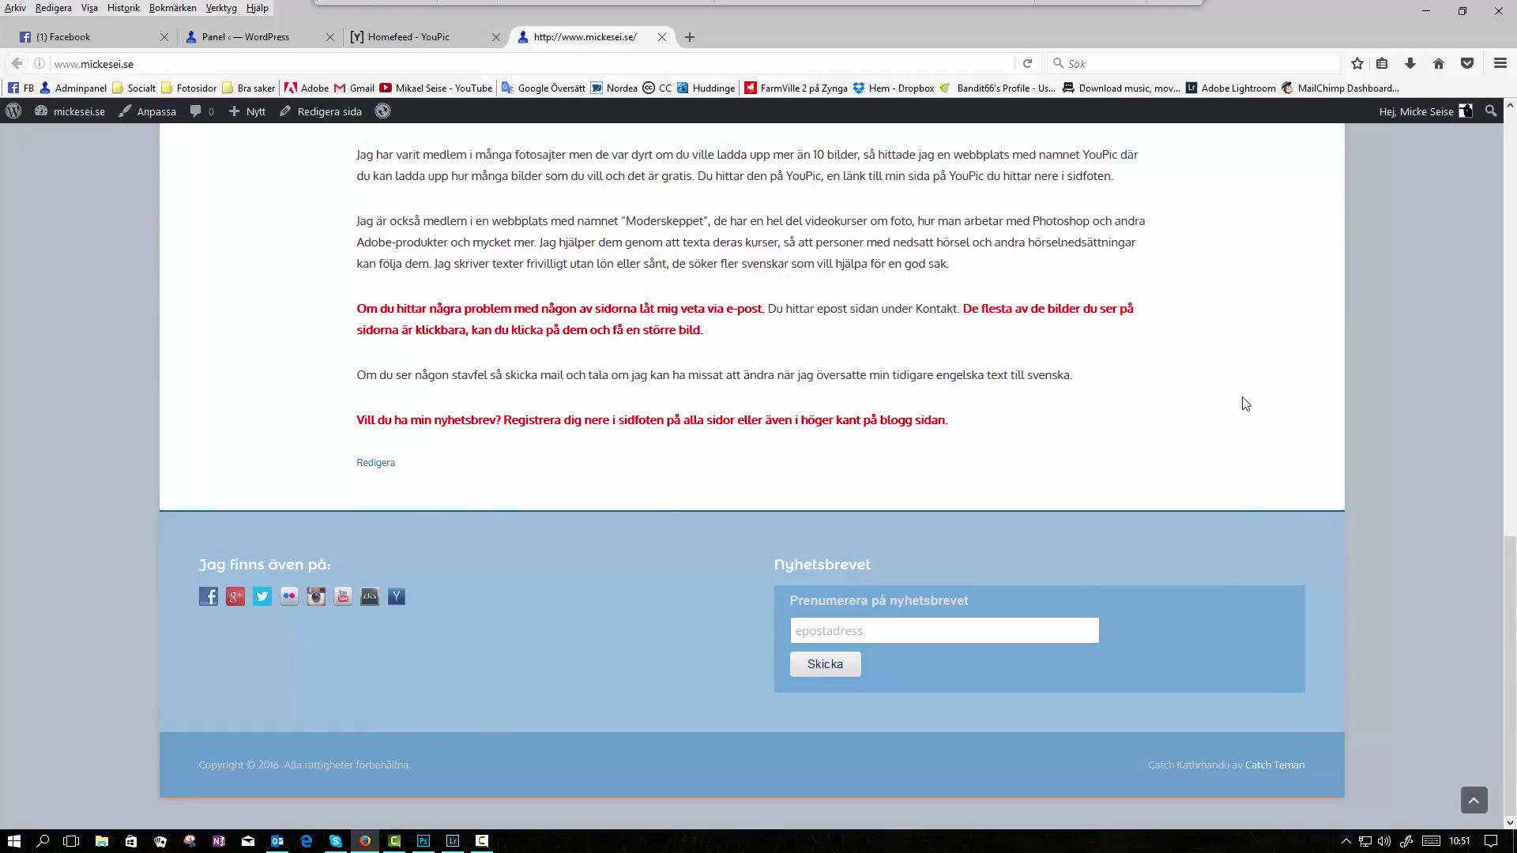